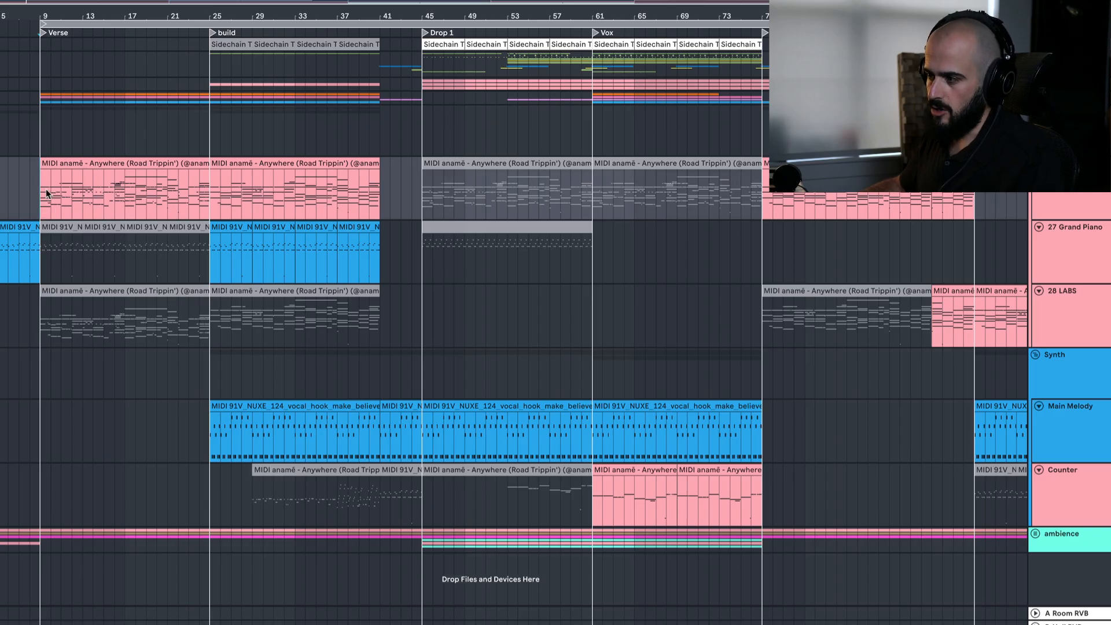
Step: Reduce the verse's piano MIDI clip to its chord notes from bars 13 to 16, placed at the clip's start
scroll(46, 188, up, 5)
scroll(46, 190, down, 1)
scroll(46, 190, left, 2)
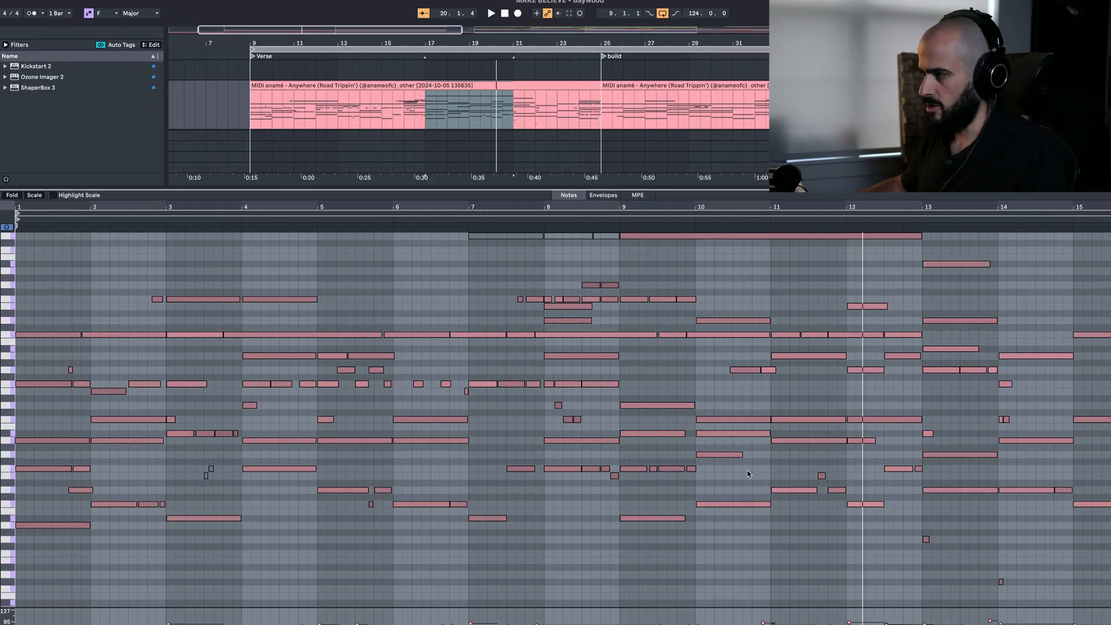
drag(511, 112, 603, 106)
key(space)
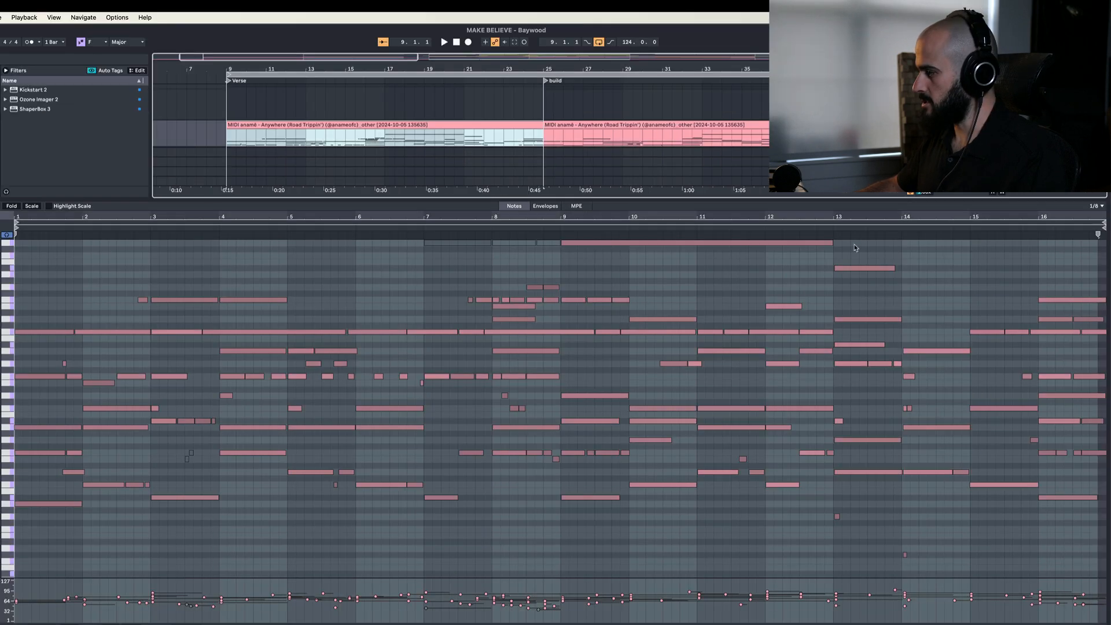
drag(833, 244, 1087, 542)
key(ctrl+a)
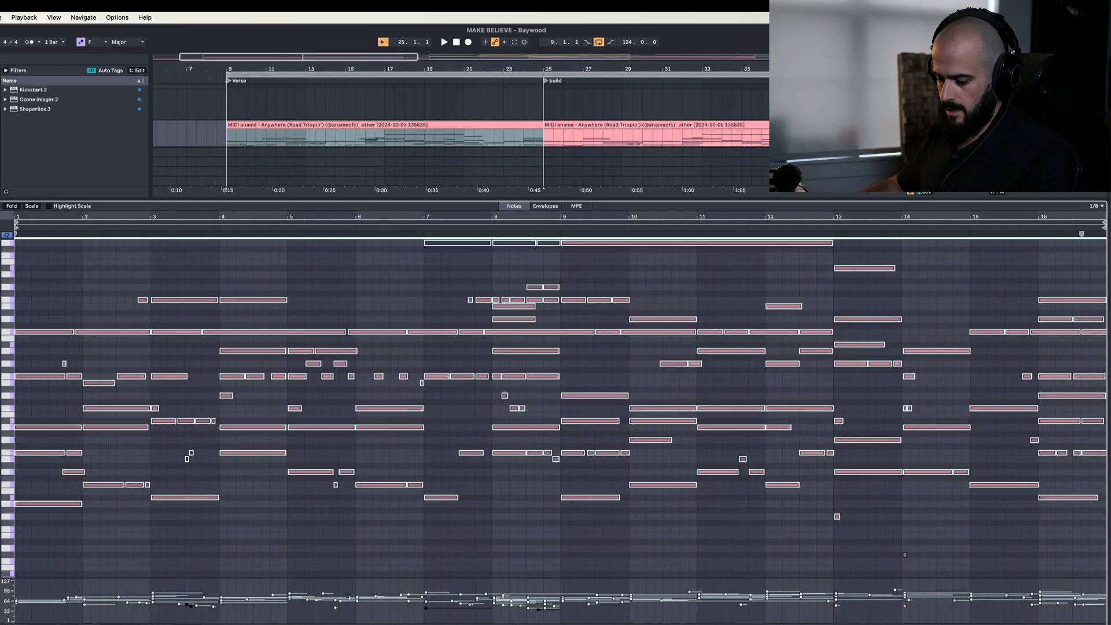
key(Delete)
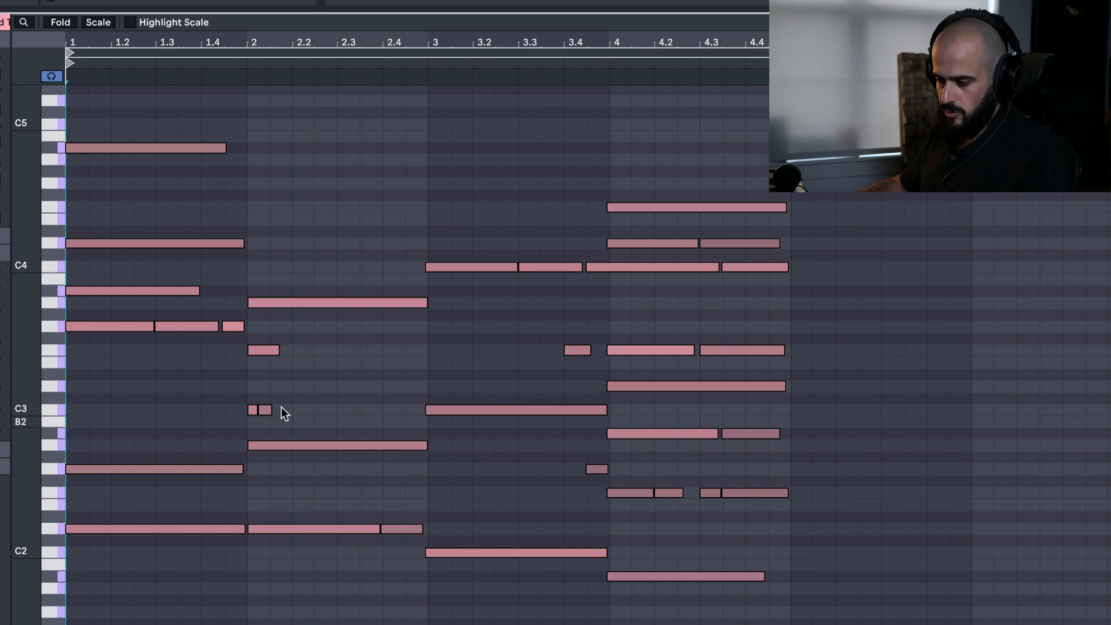
Step: Delete the extra notes in the first three bars, leaving one sustained chord per bar: G minor, D5 and C5
drag(308, 411, 308, 414)
key(Delete)
drag(317, 363, 244, 353)
key(Delete)
drag(236, 529, 240, 362)
drag(242, 340, 168, 146)
key(Delete)
key(Delete)
drag(229, 362, 210, 389)
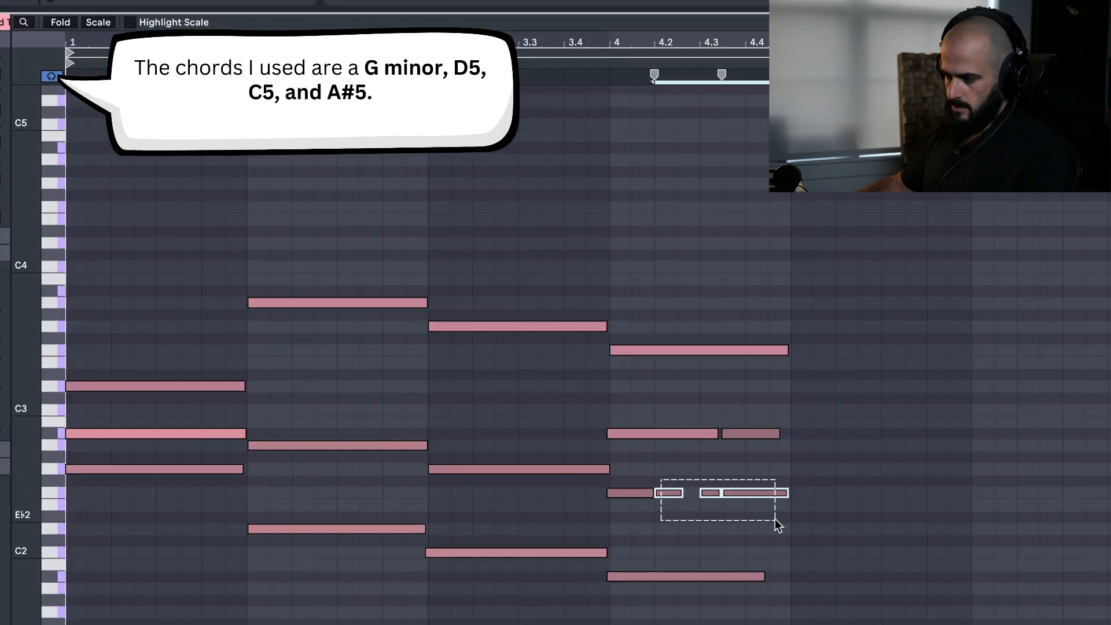
Step: Reduce the fourth bar to an A#5 chord held for the full bar and play back the progression
drag(775, 519, 776, 519)
key(Delete)
drag(652, 492, 776, 501)
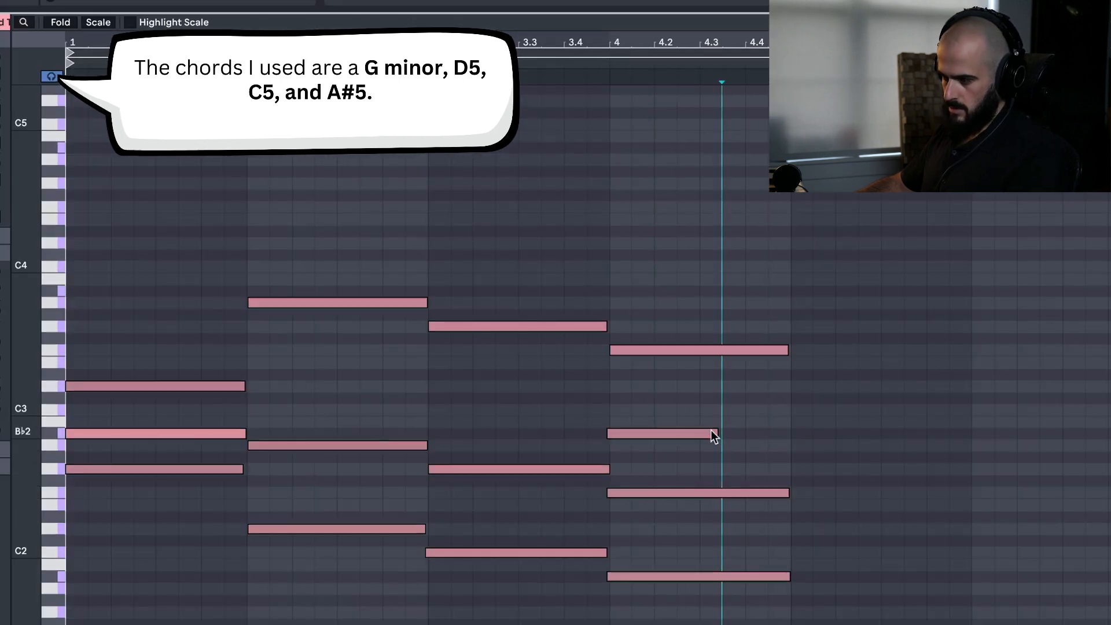
click(707, 434)
key(Delete)
key(space)
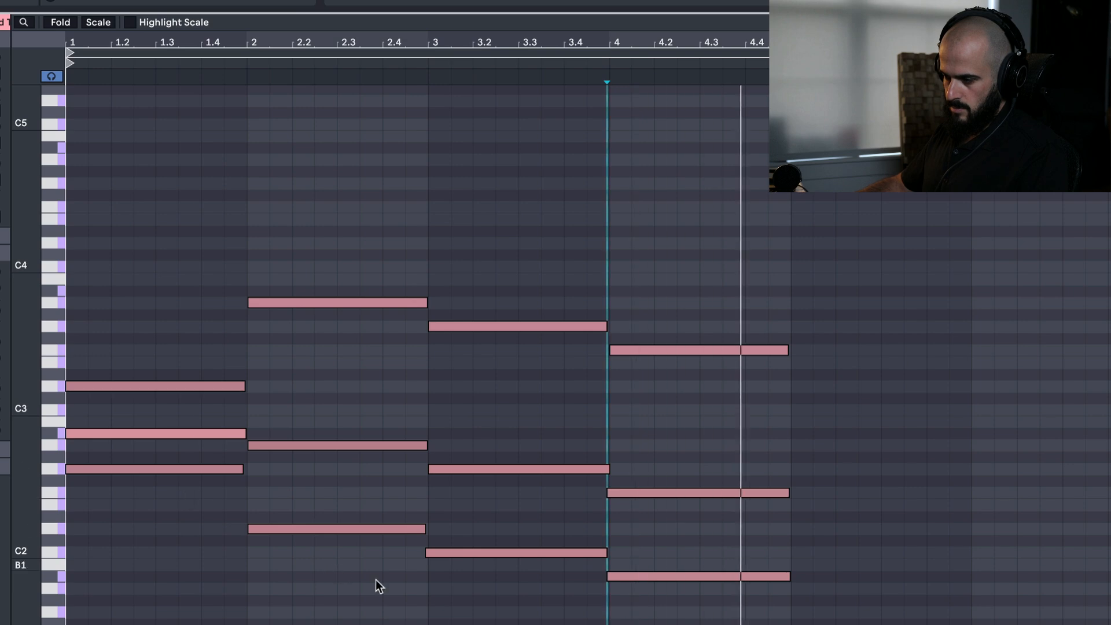
Step: Retime the chords so the first ends at 1.4, the second starts there, and the fourth starts at 3.4
drag(243, 469, 201, 469)
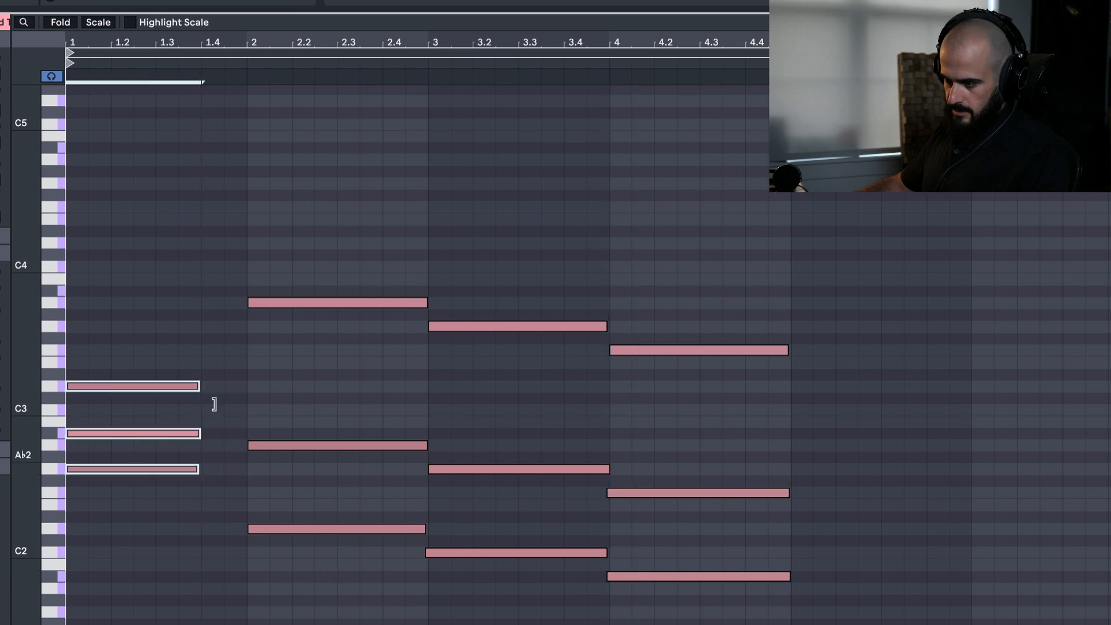
drag(254, 251, 200, 539)
drag(637, 304, 563, 591)
key(space)
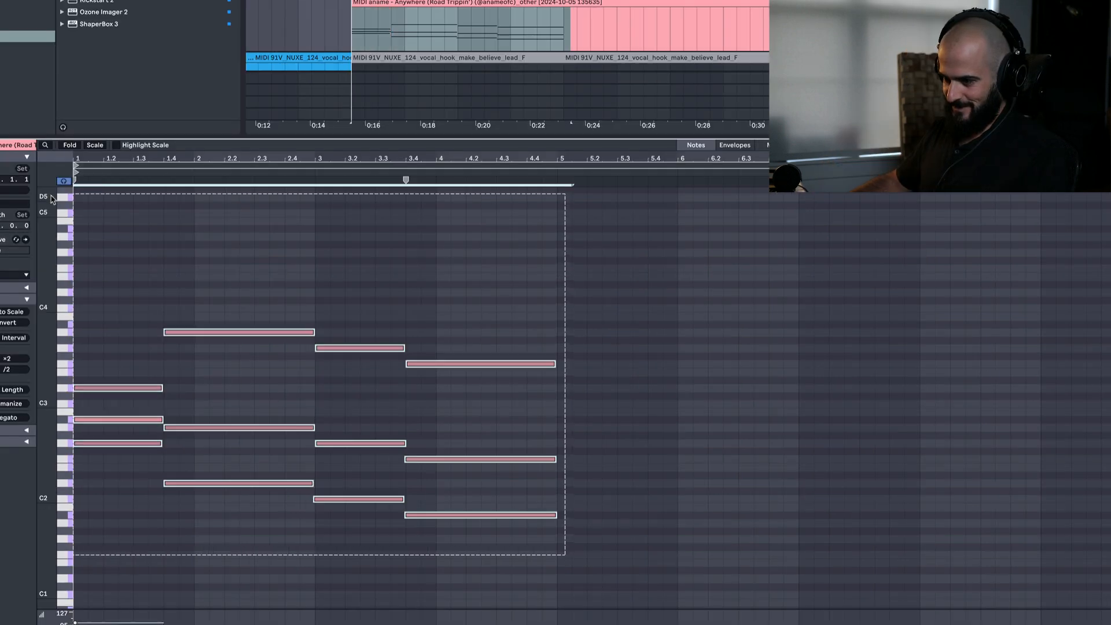
Step: Duplicate the four-bar chord progression and align the copy to start at bar 5
key(ctrl+a)
key(ctrl+d)
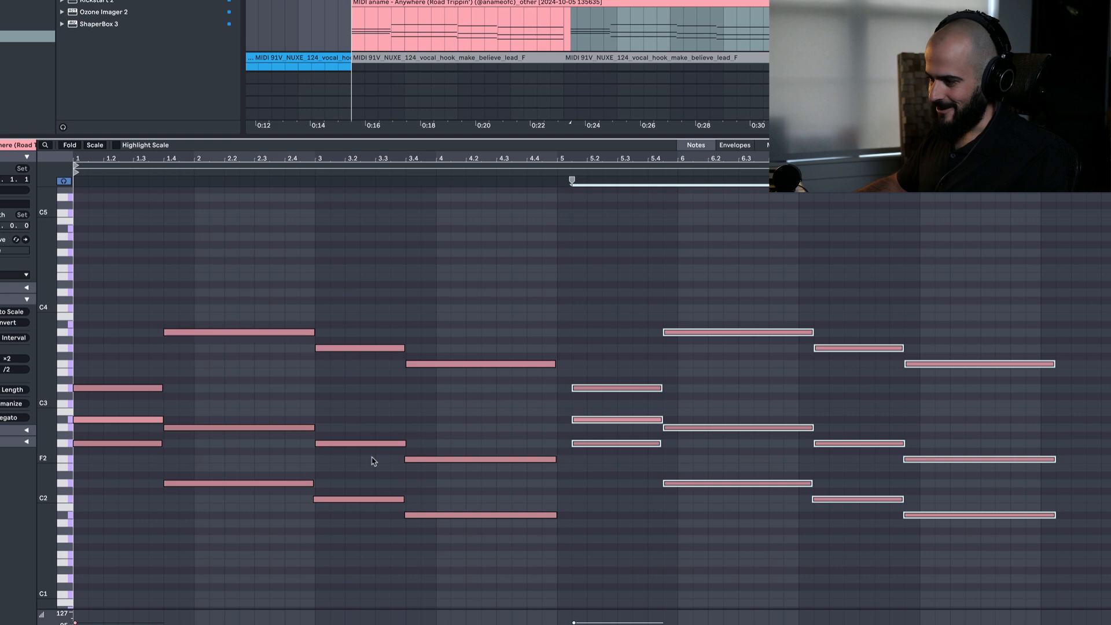
drag(587, 422, 570, 425)
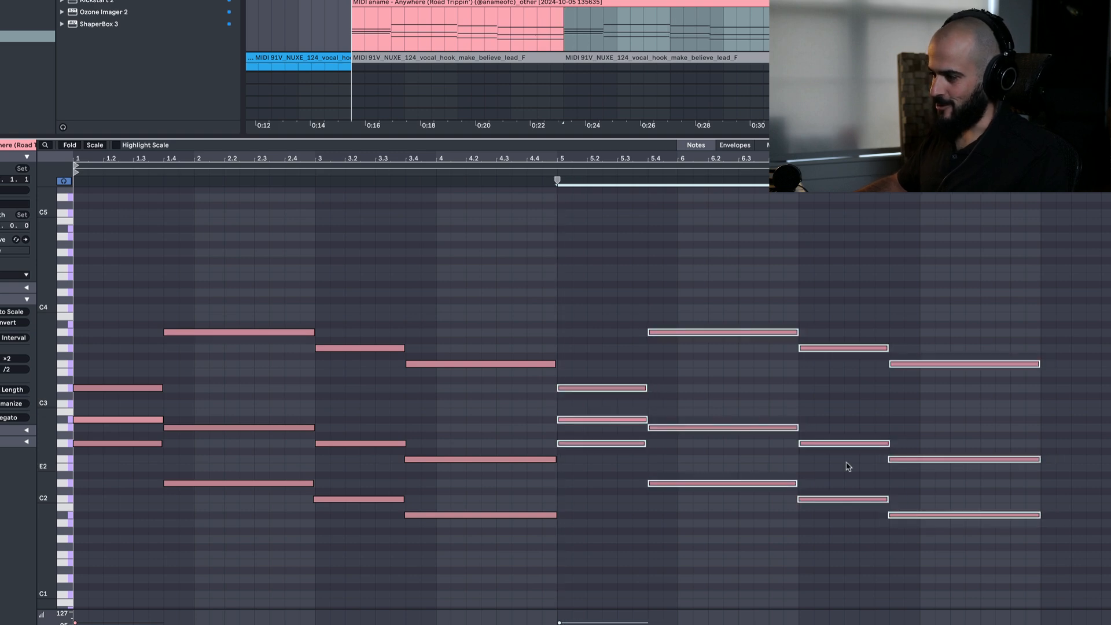
Step: Add an A3 passing note in bar 7, extend it to the start of bar 8, and play it back
drag(582, 332, 614, 401)
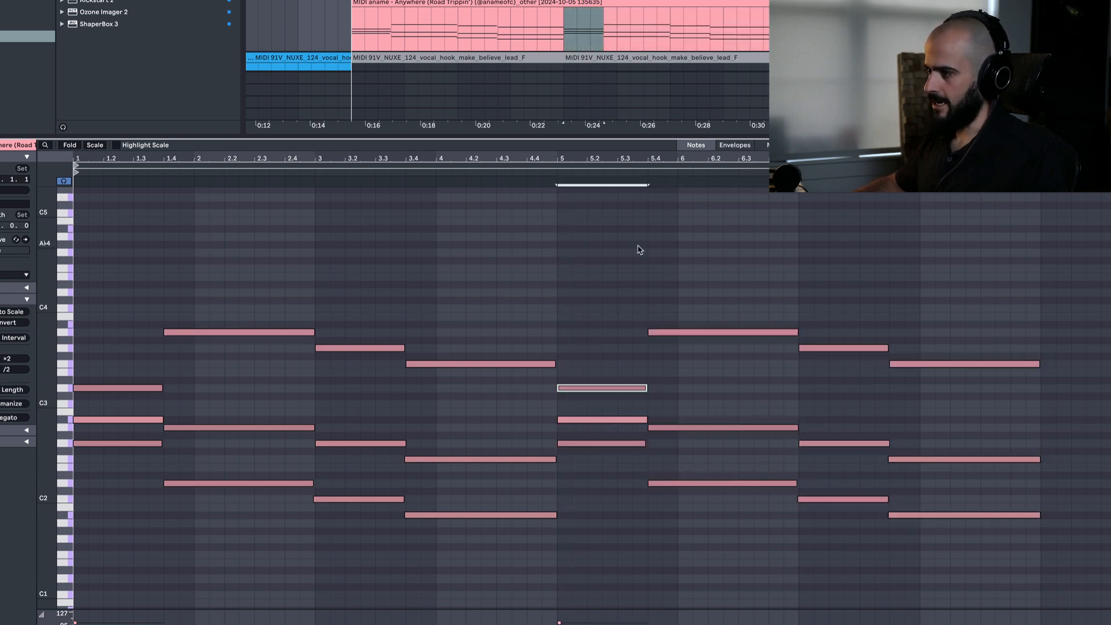
double_click(851, 333)
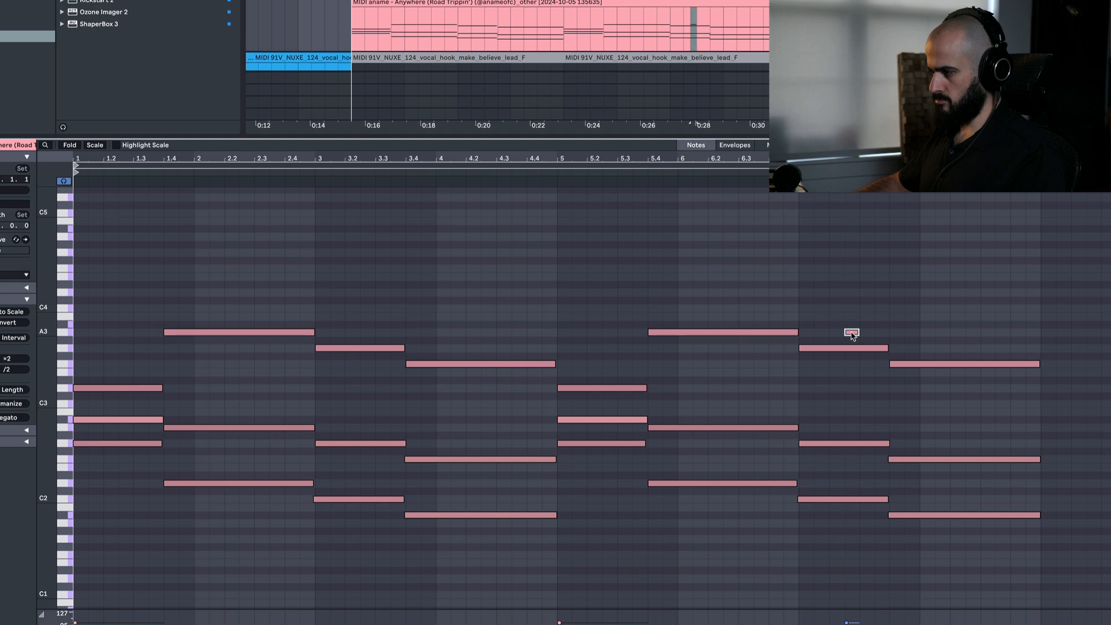
drag(858, 332, 919, 332)
key(space)
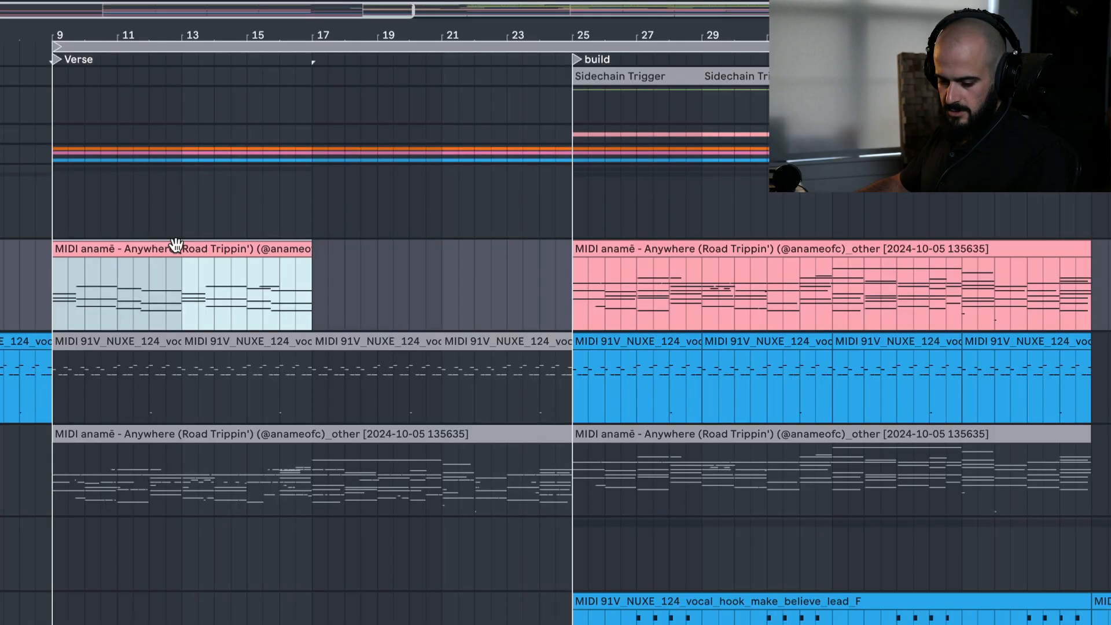
Step: Duplicate the eight-bar chord clip across the rest of the verse and the build, replacing the old build clip, and play it
key(ctrl+d)
key(ctrl+d)
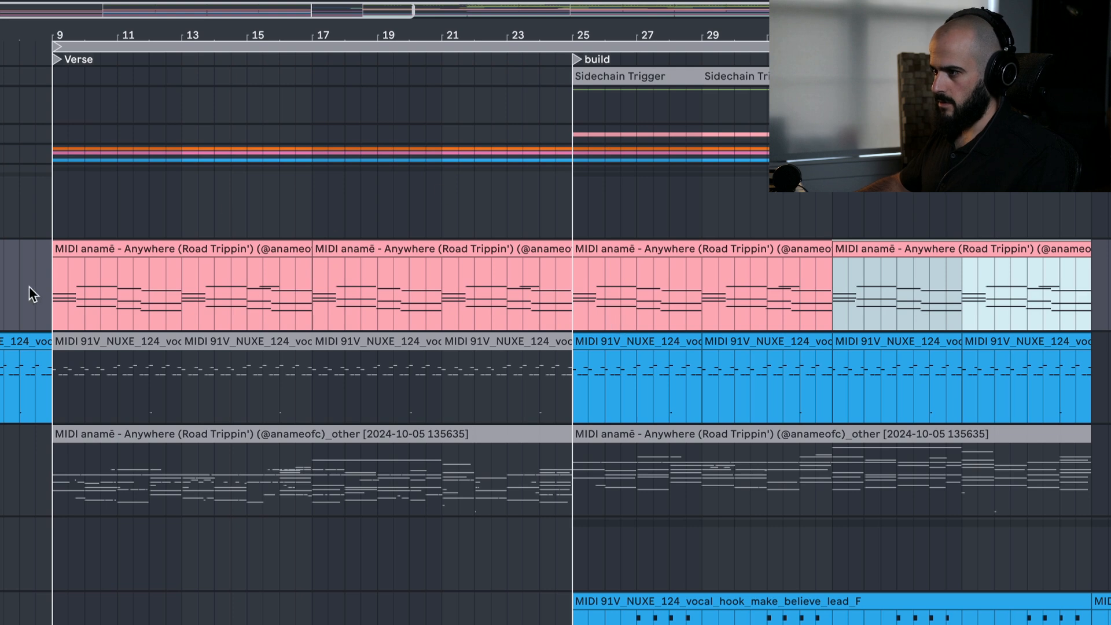
drag(570, 281, 68, 294)
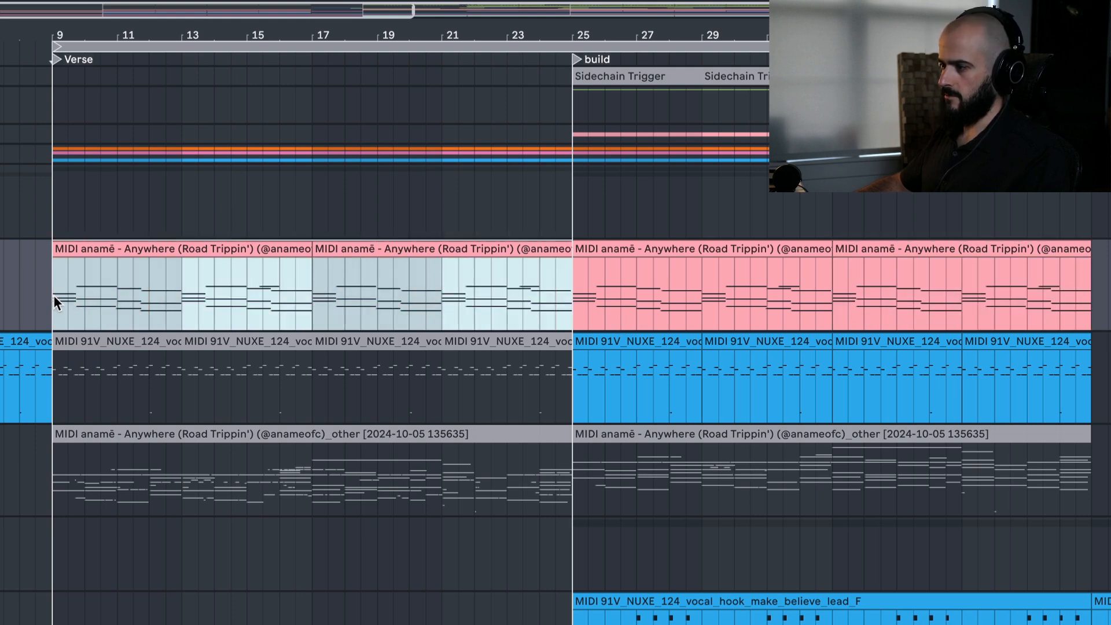
drag(567, 277, 1078, 262)
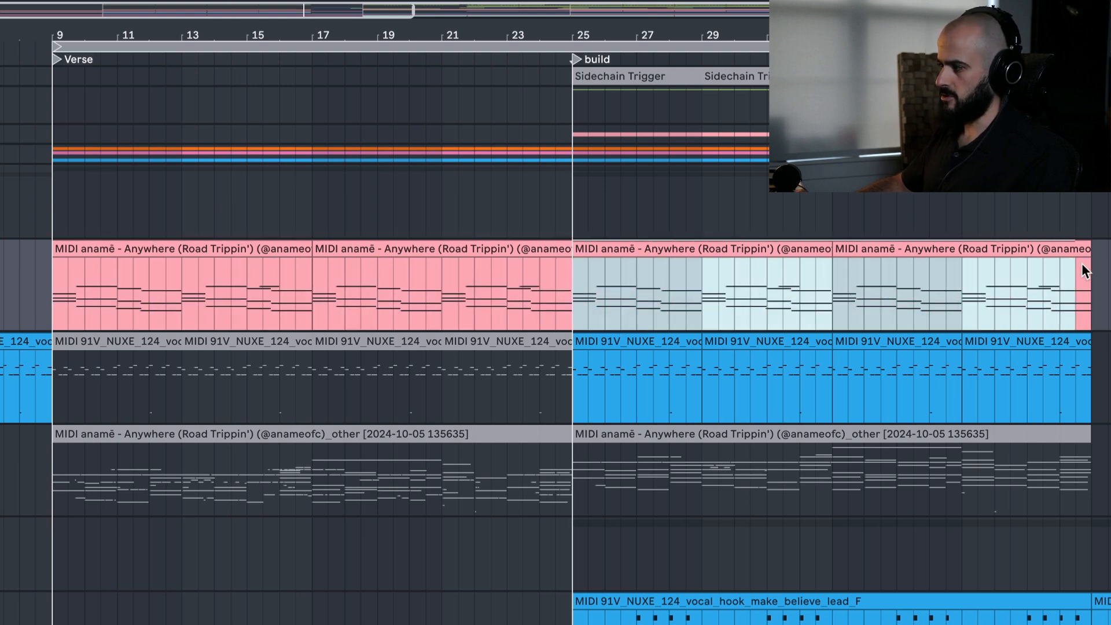
click(512, 289)
key(space)
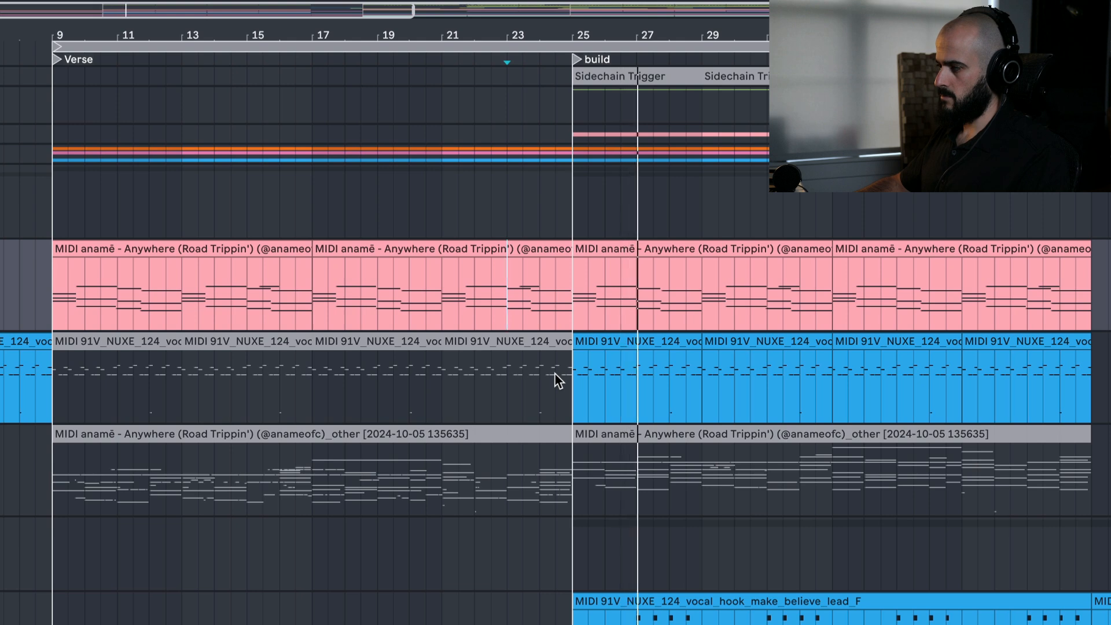
key(space)
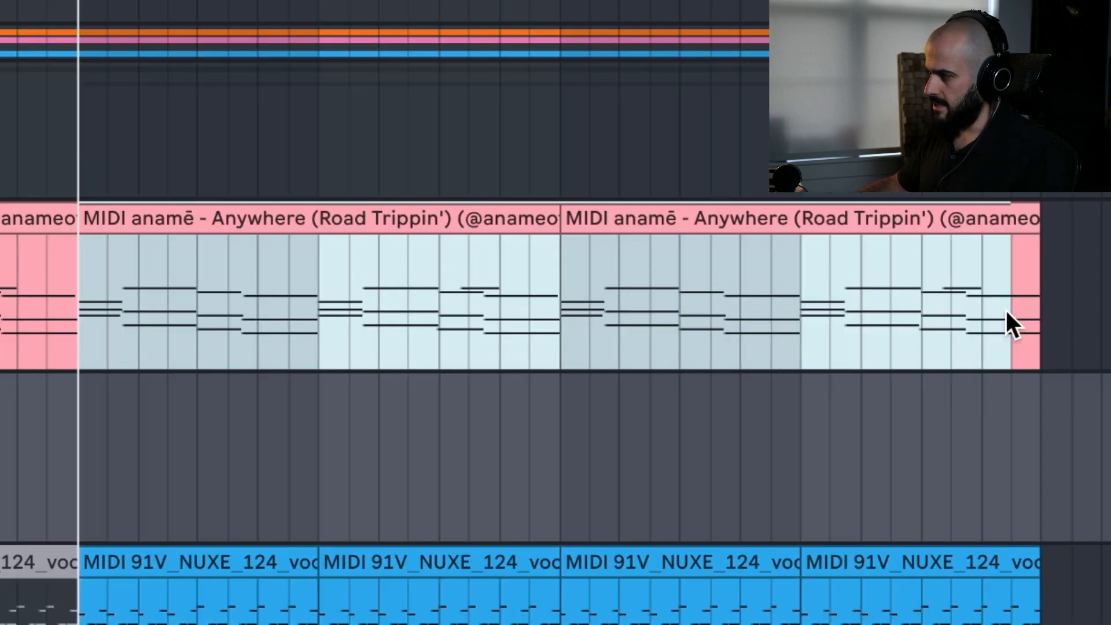
Step: Copy the build section's chord clips onto the empty track directly below at the same position
drag(1007, 310, 1030, 313)
drag(1030, 313, 1030, 312)
key(super+c)
key(Down)
key(super+v)
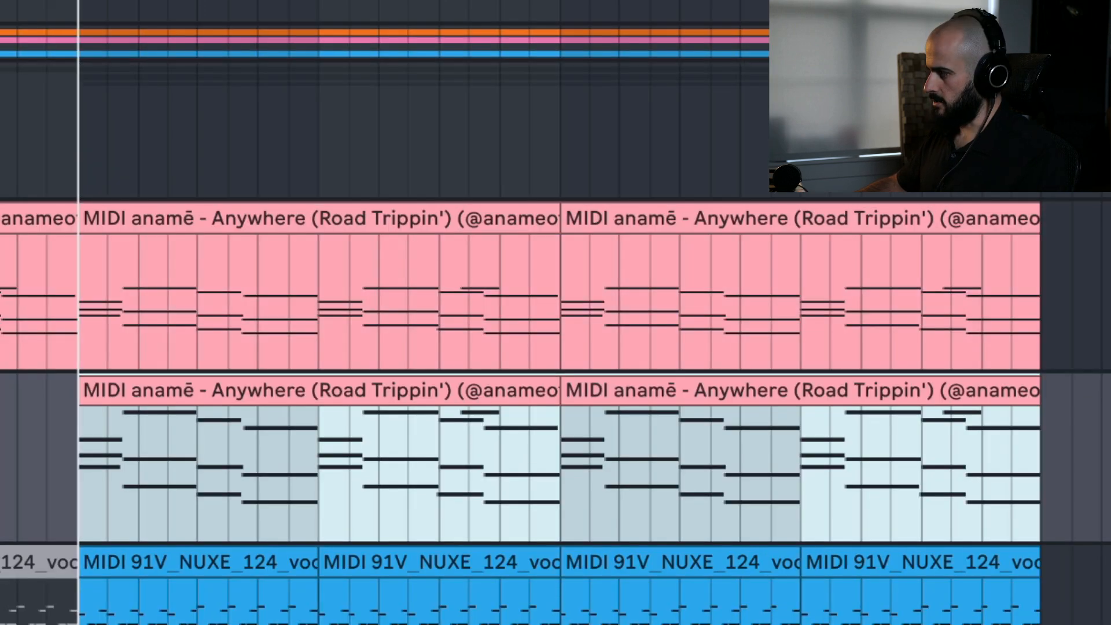
key(space)
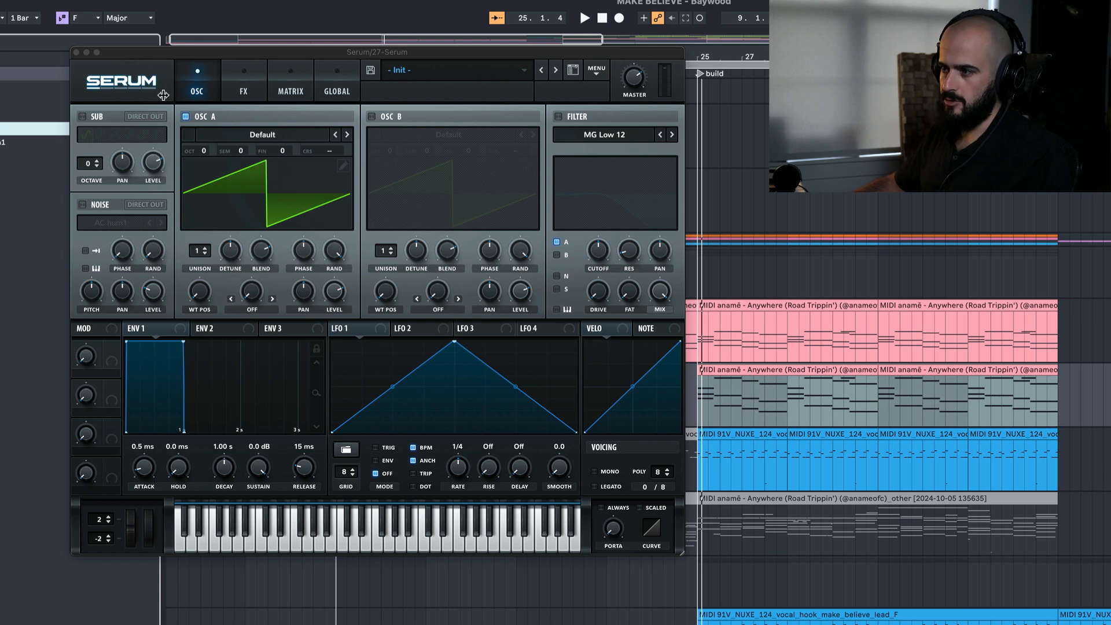
Step: Enable the MG Low 12 filter in Serum and adjust its cutoff
click(558, 117)
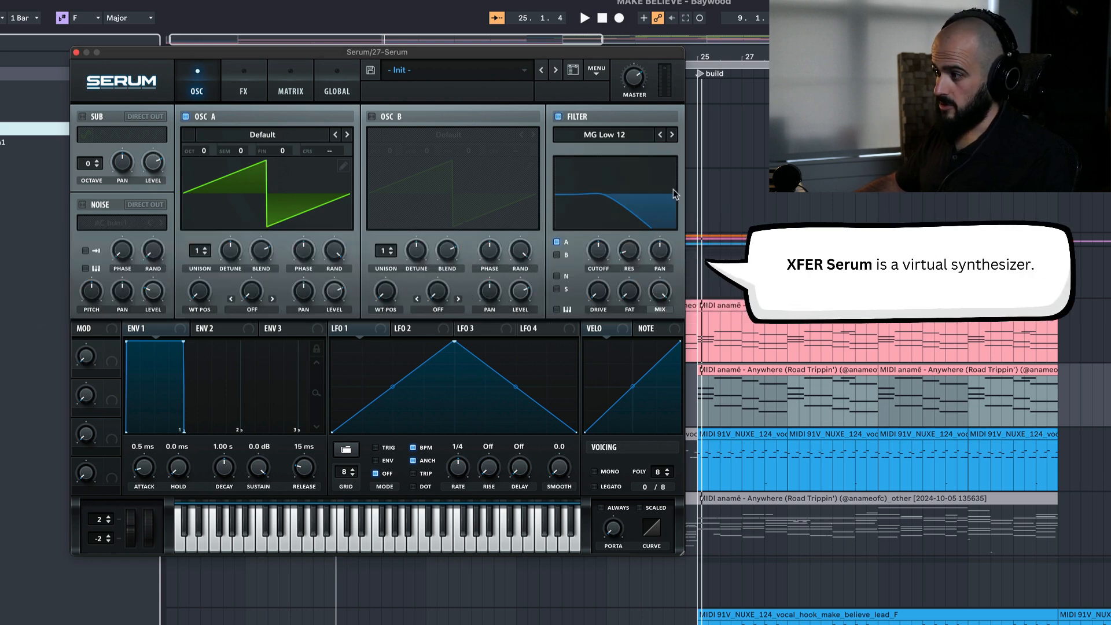
drag(605, 254, 602, 256)
key(space)
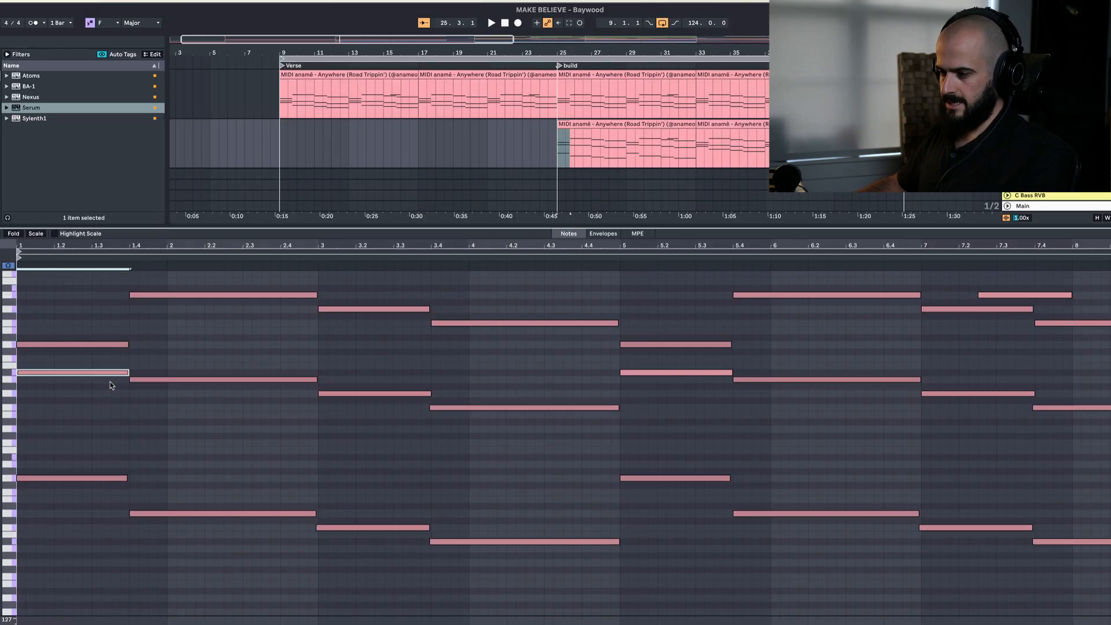
Step: Thin the Serum clip's chords to two notes each in bars 1 to 4, and delete the upper notes in bars 5 to 8
scroll(222, 327, up, 1)
drag(231, 354, 517, 436)
drag(264, 281, 484, 379)
drag(151, 305, 150, 394)
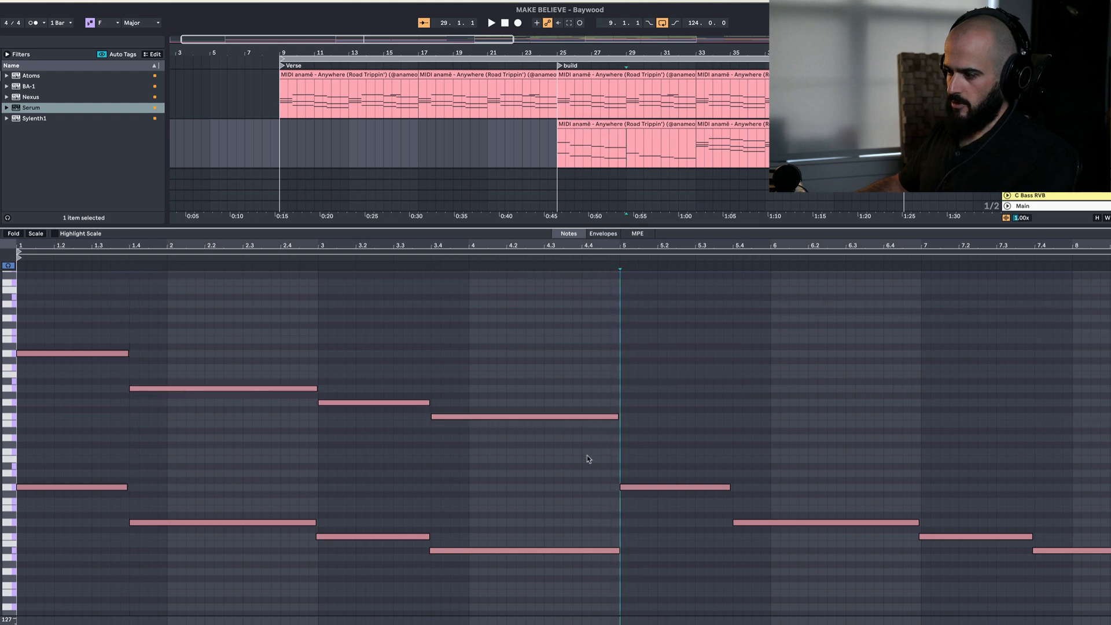
Step: Duplicate the upper notes of the Serum clip's first four bars into bars 5 to 8
drag(588, 457, 19, 342)
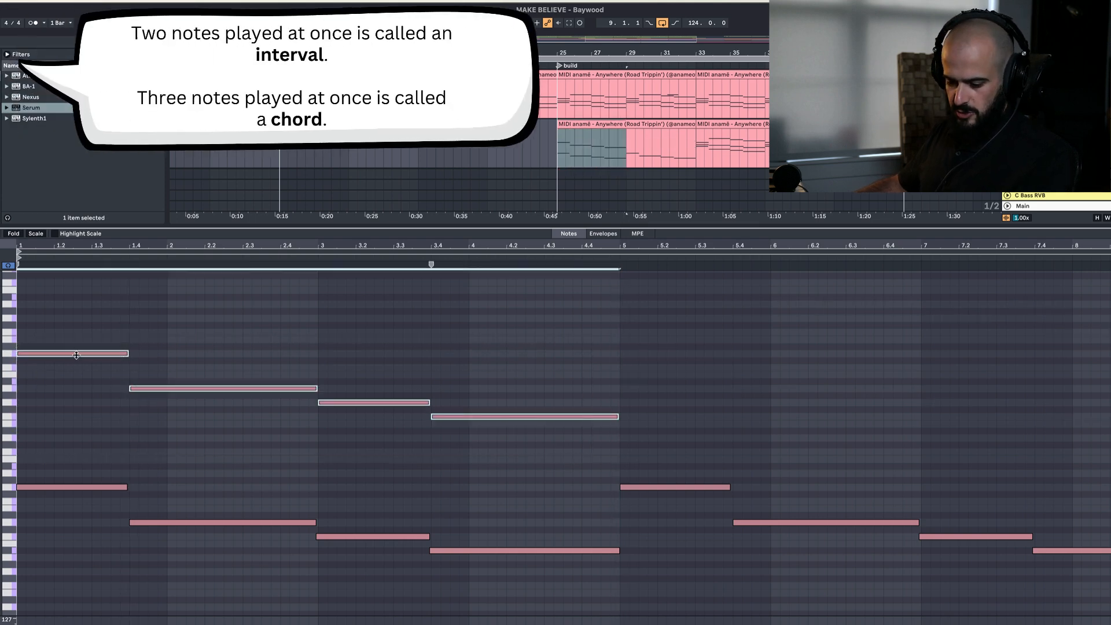
key(ctrl+d)
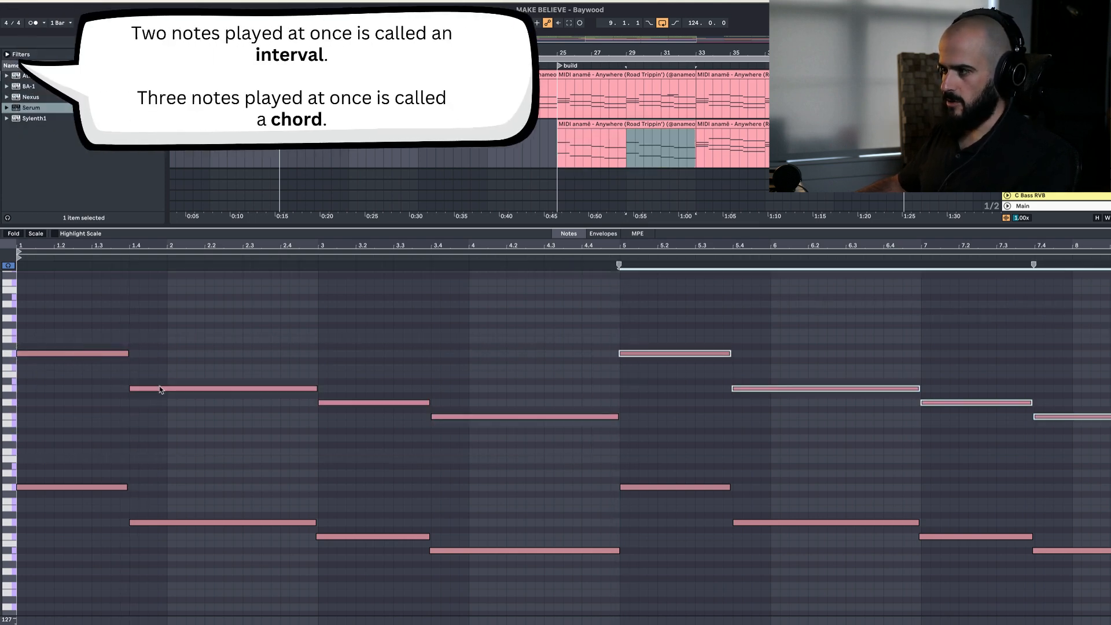
click(610, 124)
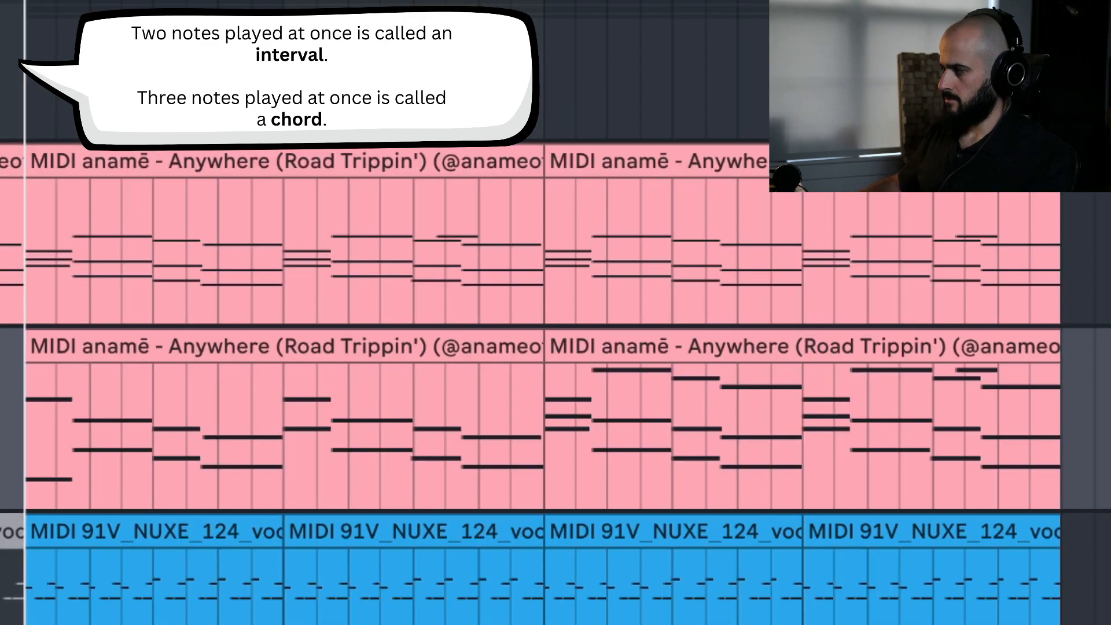
click(1090, 258)
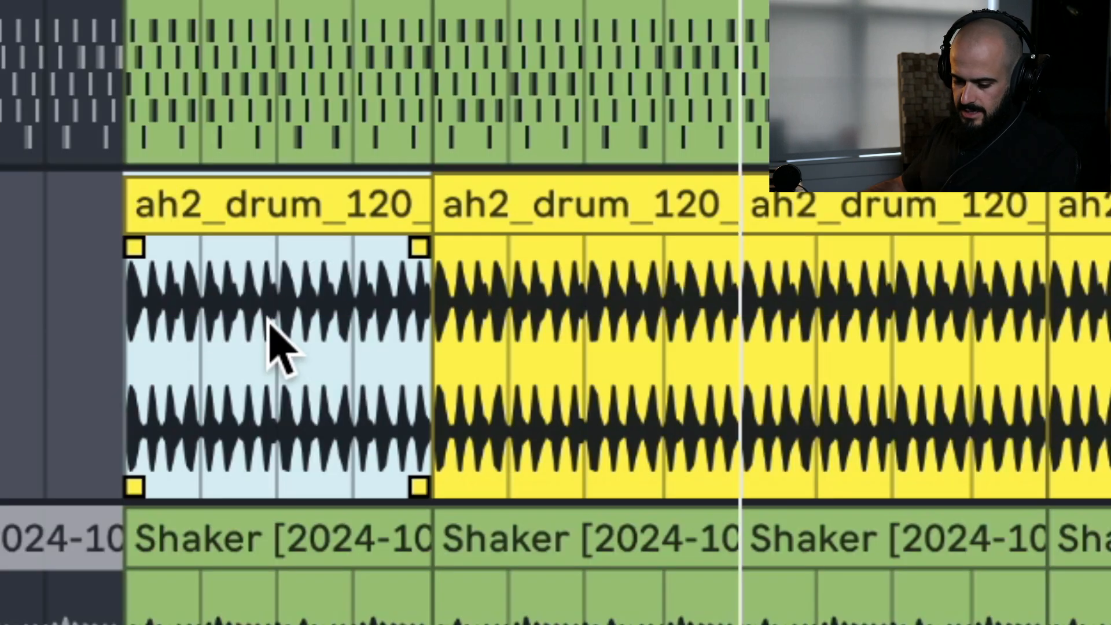
click(135, 296)
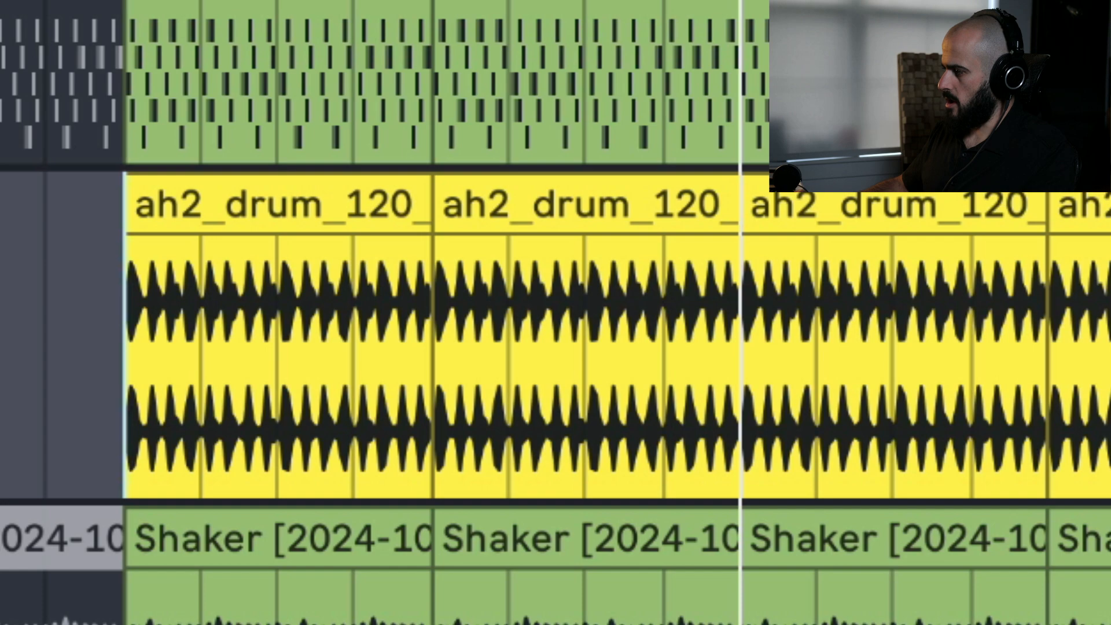
drag(228, 209, 184, 359)
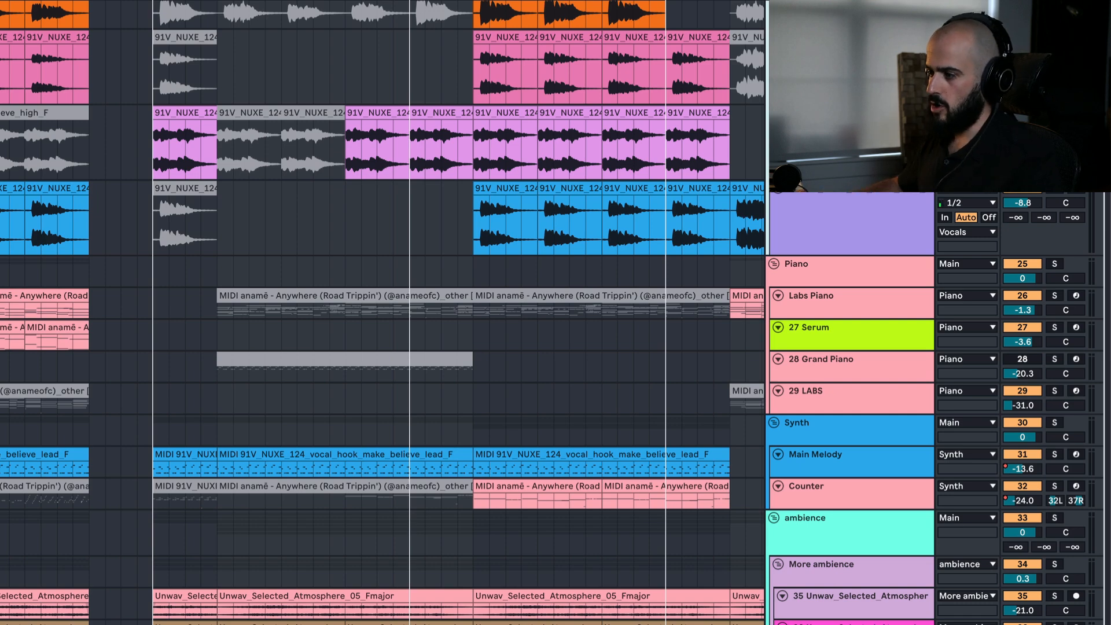
scroll(335, 106, up, 10)
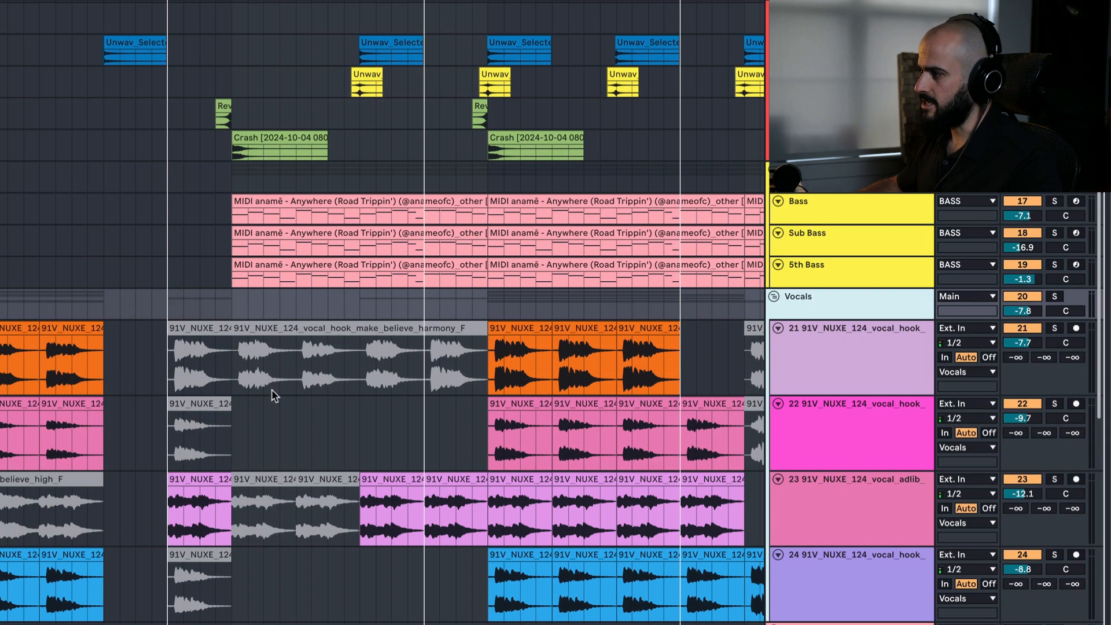
key(space)
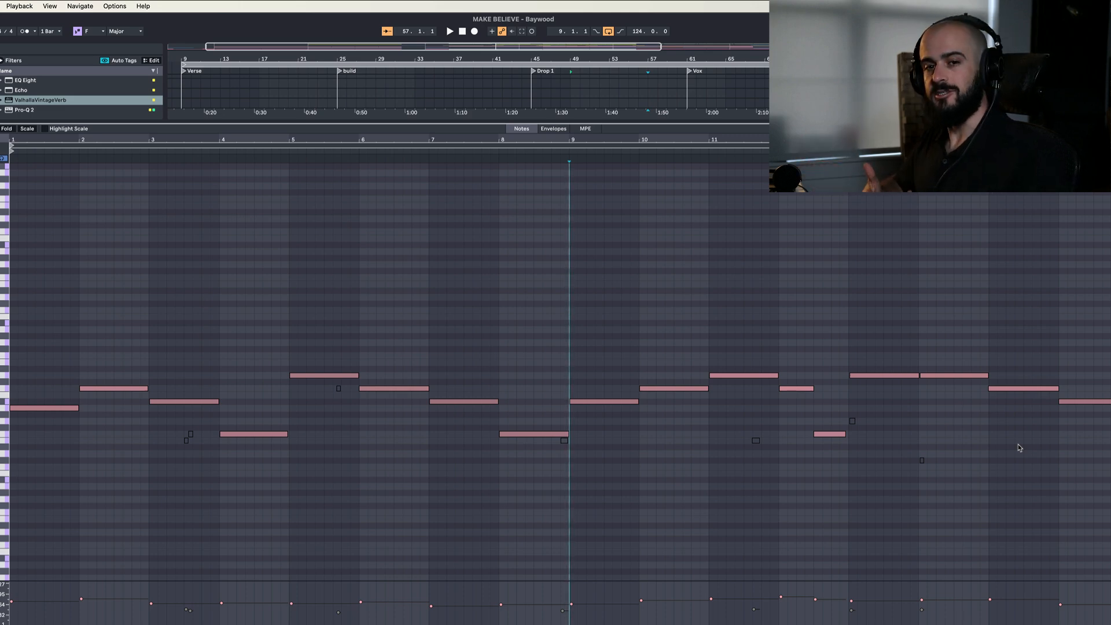
Step: Delete all the old notes from the bass MIDI clip in the Drop 1 section
key(Delete)
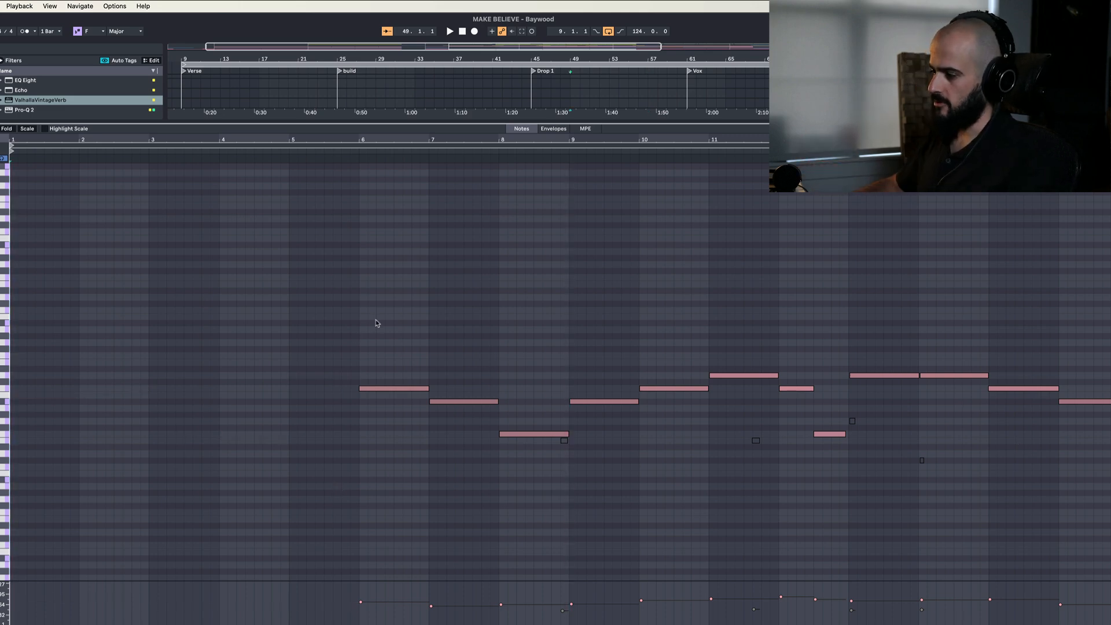
drag(376, 323, 1099, 463)
key(Delete)
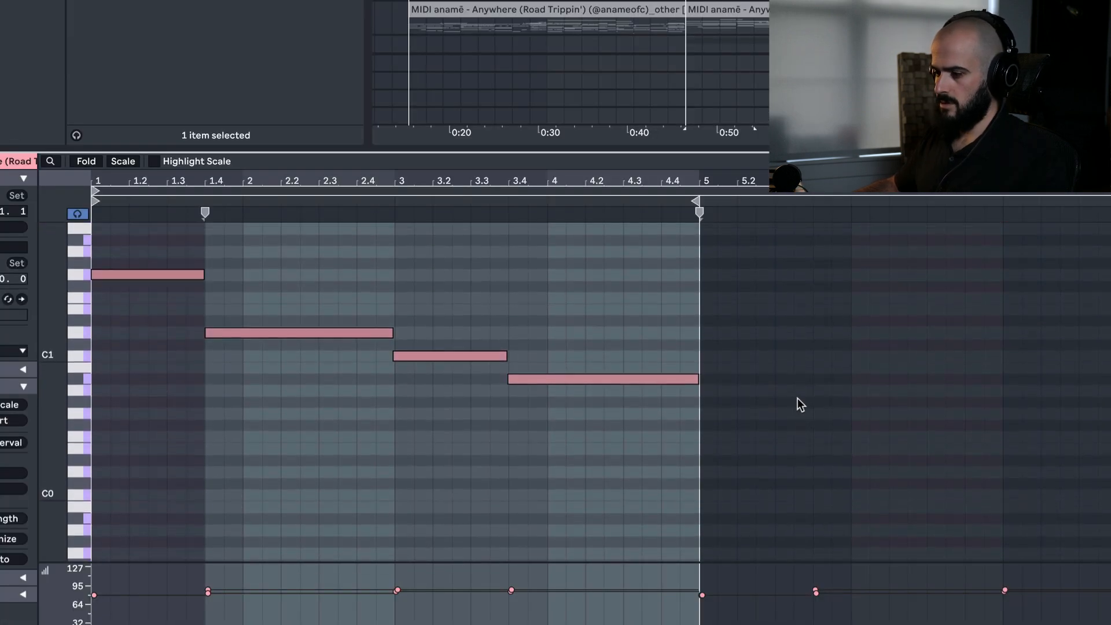
scroll(798, 398, up, 1)
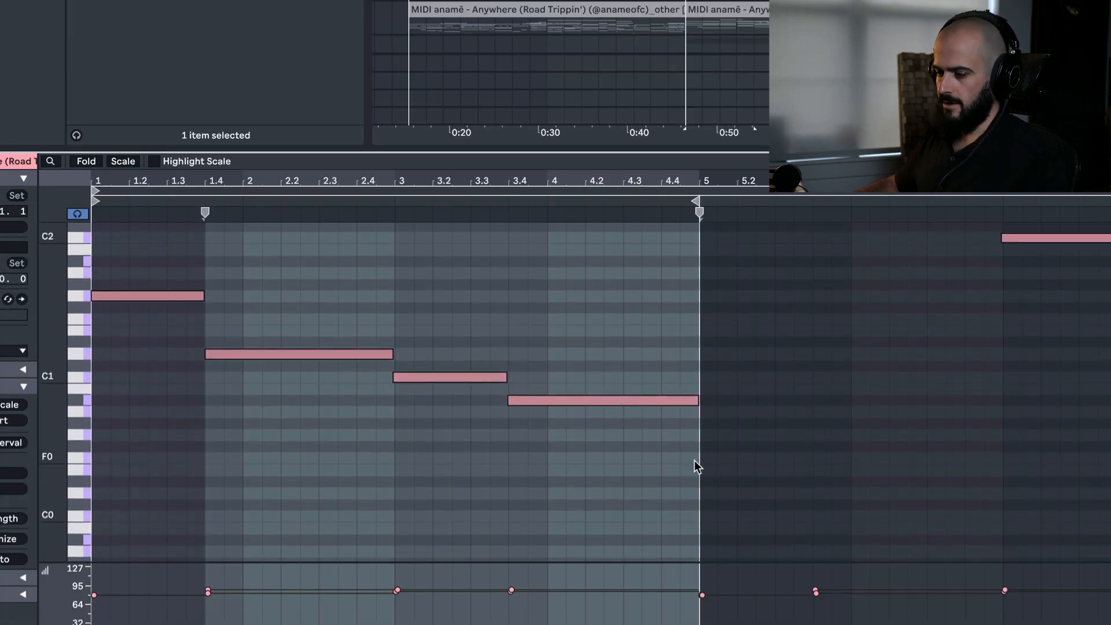
Step: Copy the four bass notes of bars 1 to 4 into the empty bass clip and play them back
drag(163, 271, 560, 430)
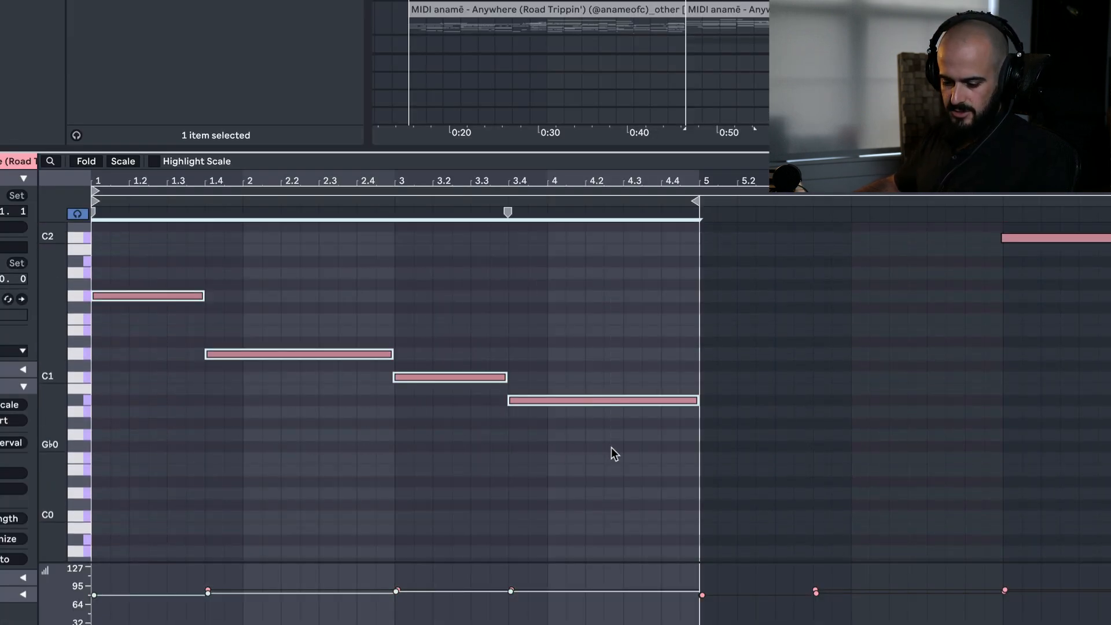
scroll(571, 68, right, 3)
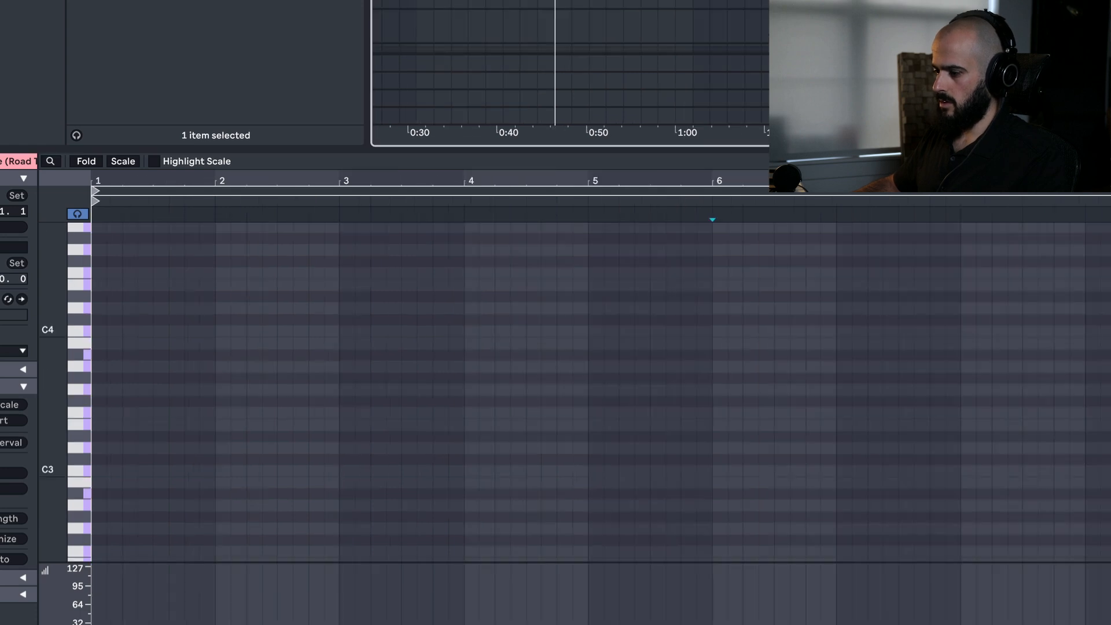
key(super+v)
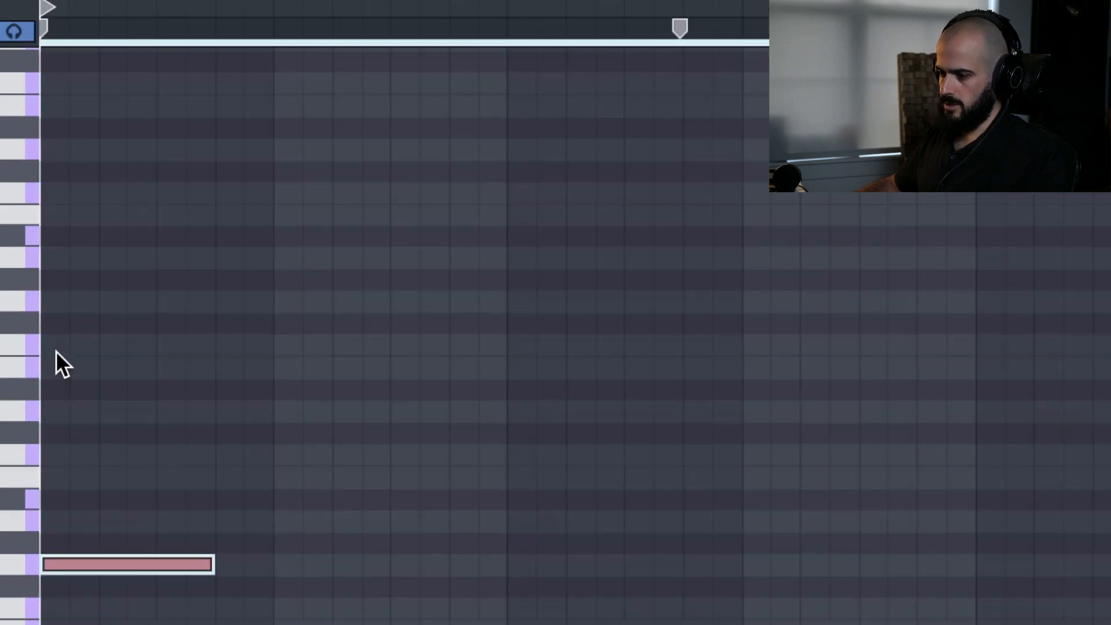
scroll(100, 385, down, 5)
scroll(56, 351, down, 3)
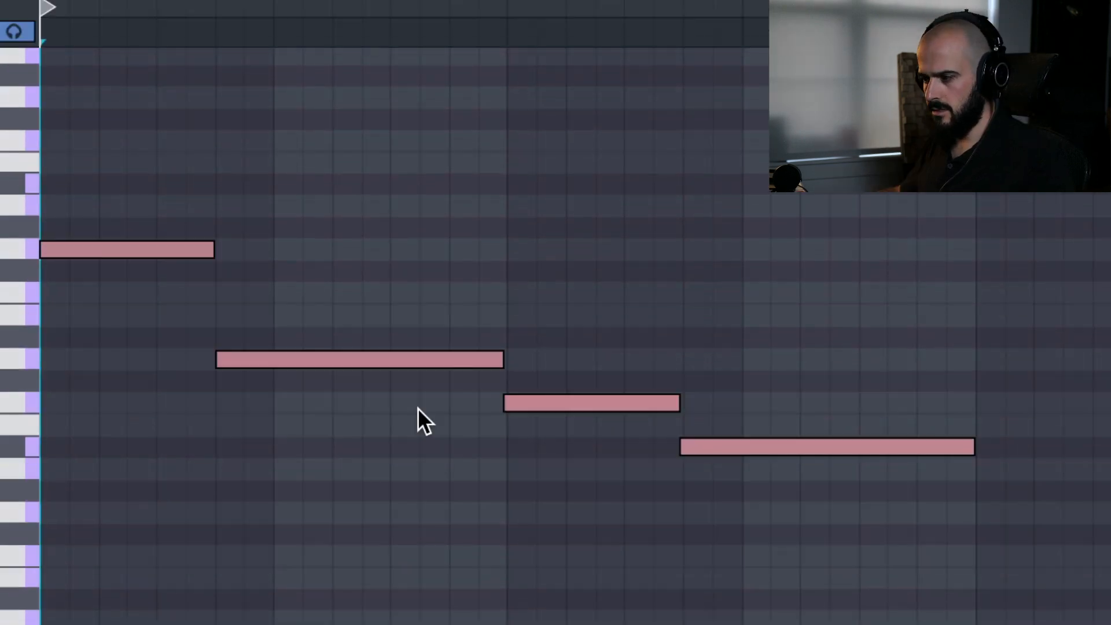
key(space)
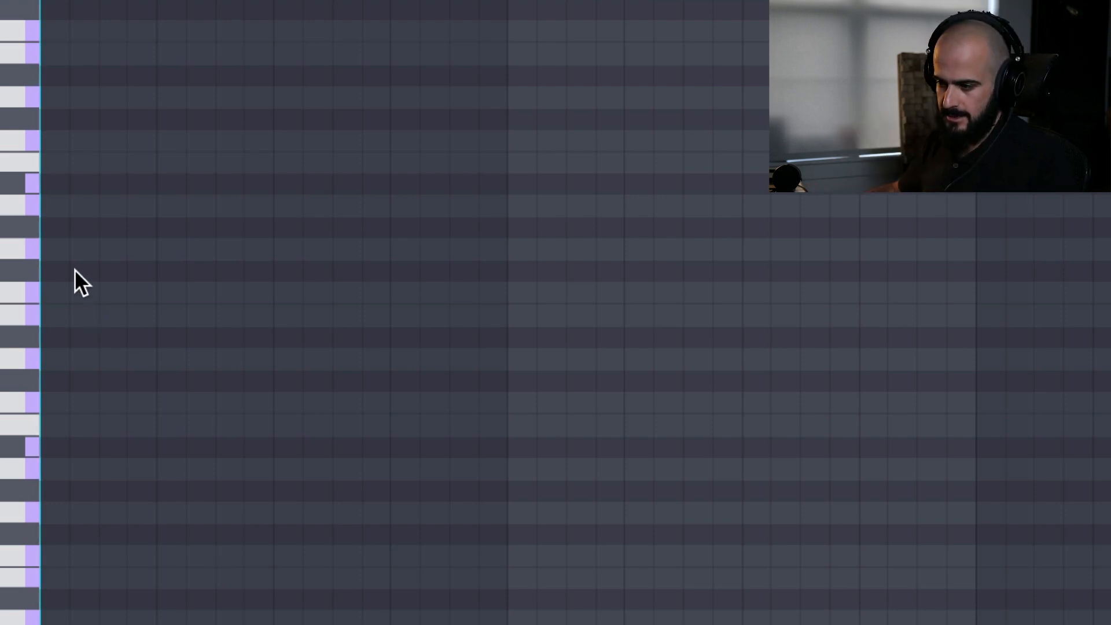
Step: Draw notes D2, C2, G1 and A1 across bars 1 to 4 of the empty Drop 1 clip, starting at 1, 1.4, 3 and 4.3
double_click(56, 247)
drag(68, 249, 915, 250)
mouse_move(781, 250)
mouse_down()
mouse_move(791, 372)
mouse_move(791, 359)
mouse_up()
drag(916, 359, 389, 359)
double_click(402, 466)
drag(403, 470, 987, 443)
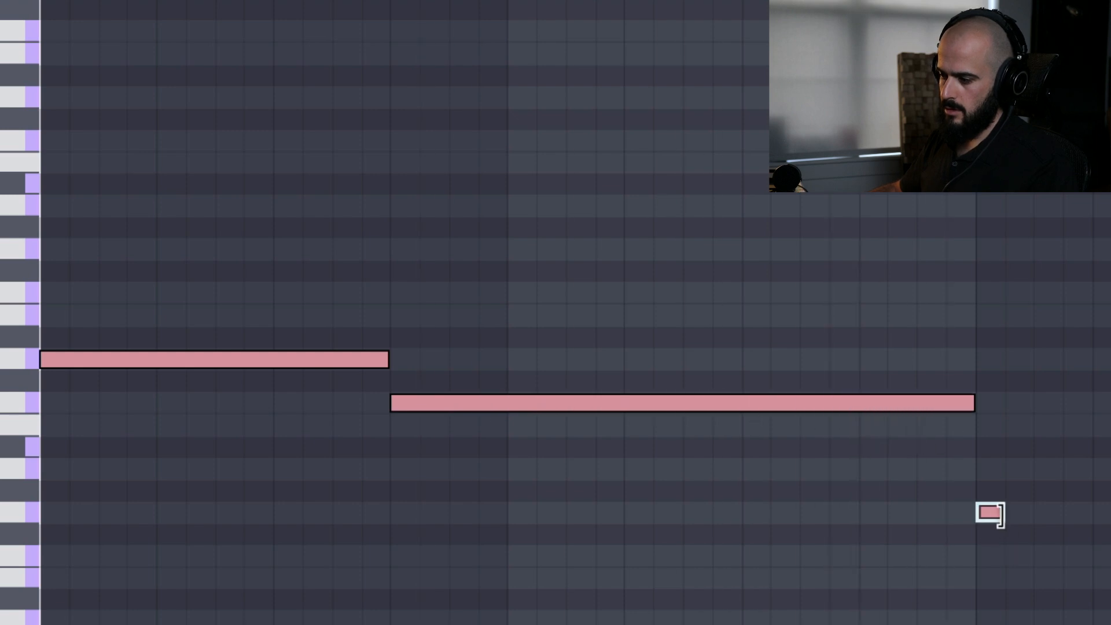
click(990, 511)
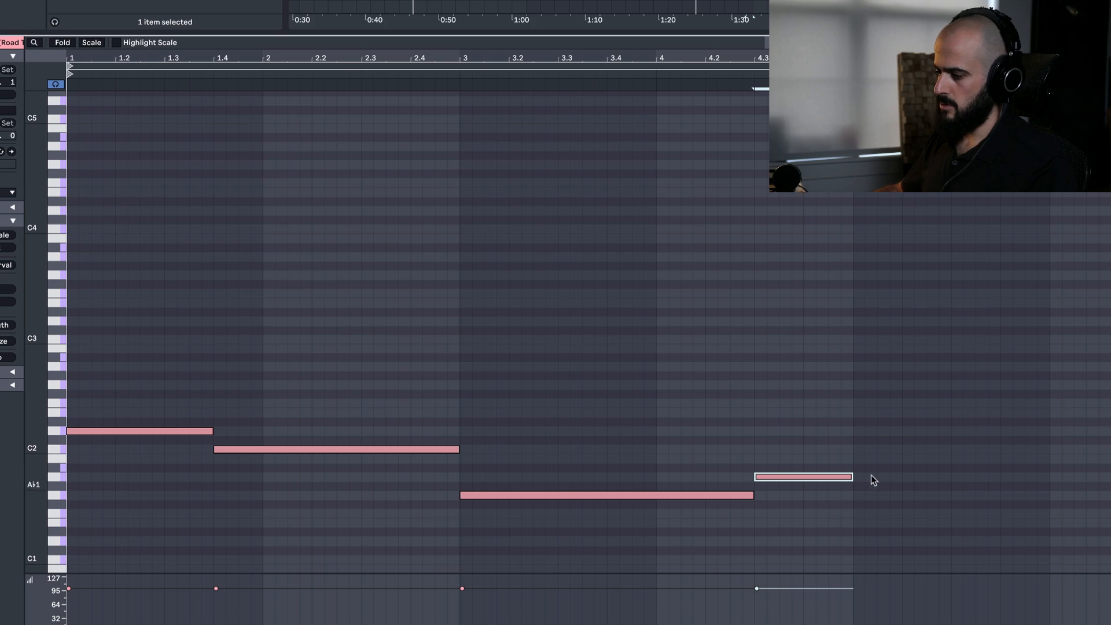
Step: Add a B♭1 note across bars 5 and 6 and a C2 note across bars 7 and 8
double_click(857, 458)
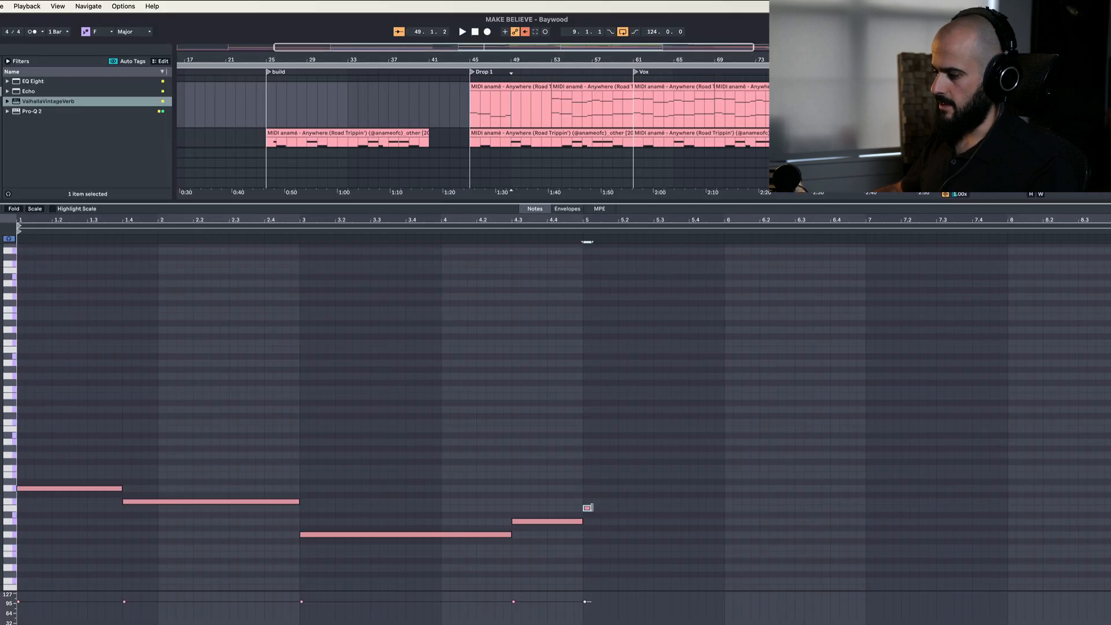
drag(862, 459, 1102, 458)
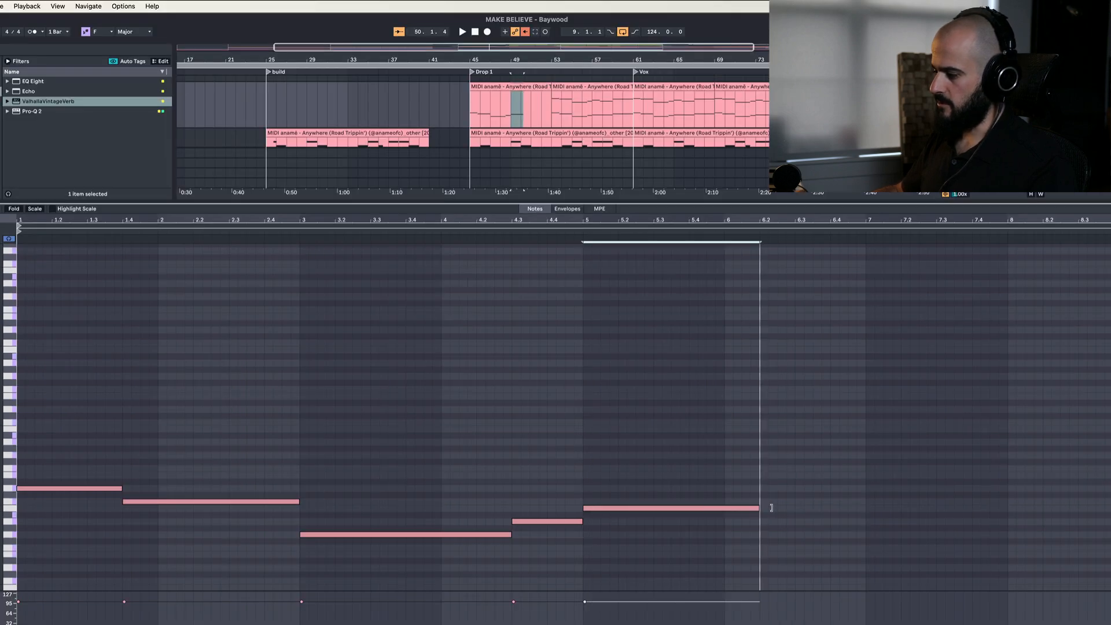
drag(866, 512, 865, 512)
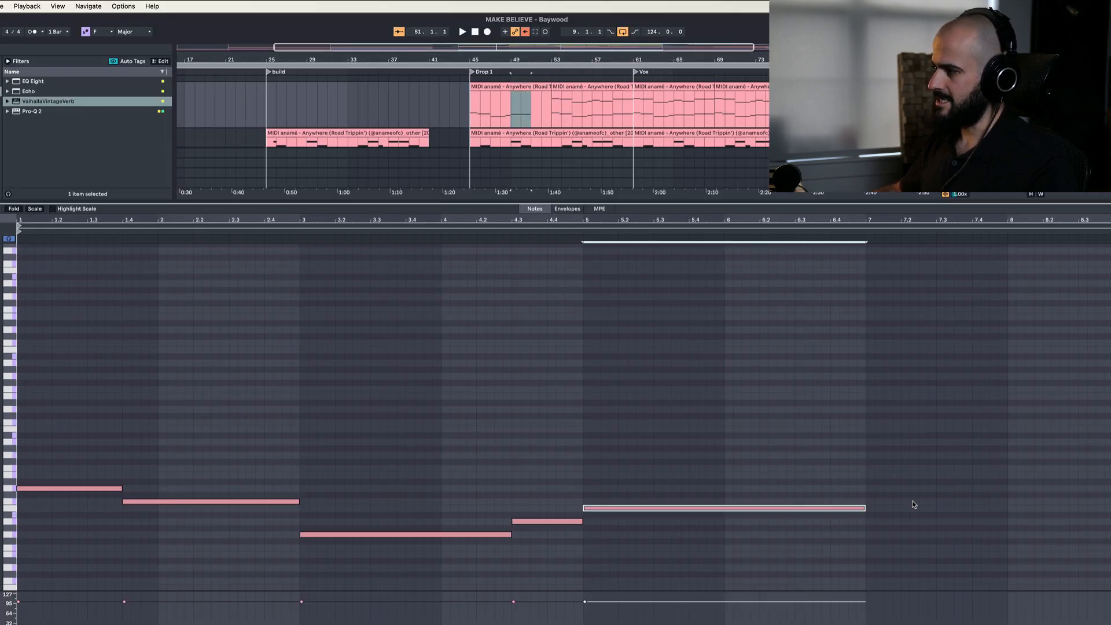
drag(659, 509, 660, 515)
key(space)
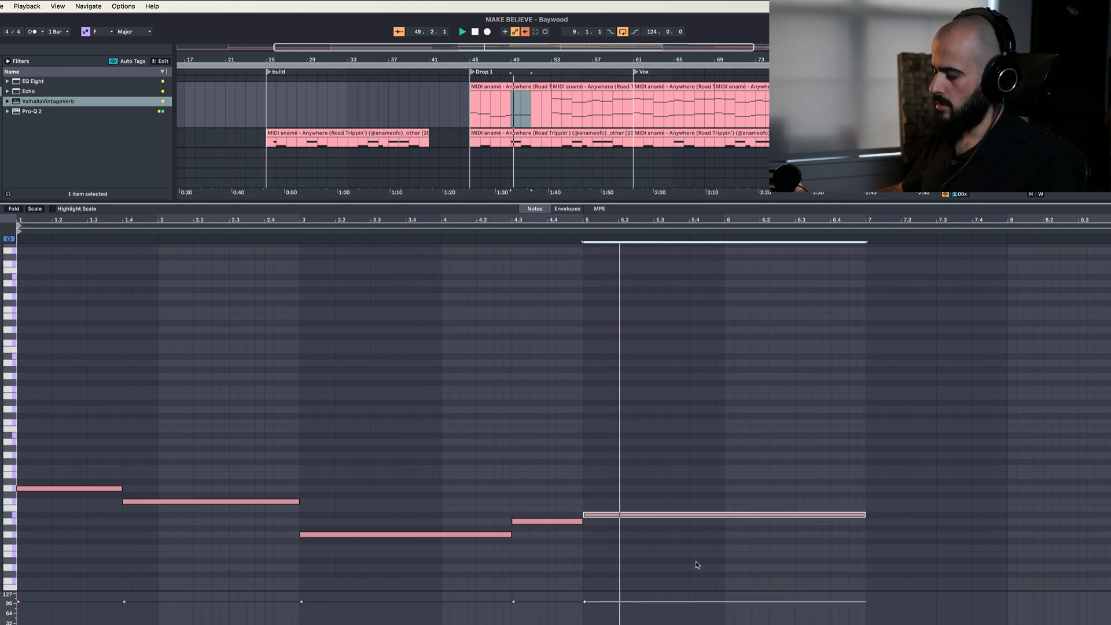
click(870, 506)
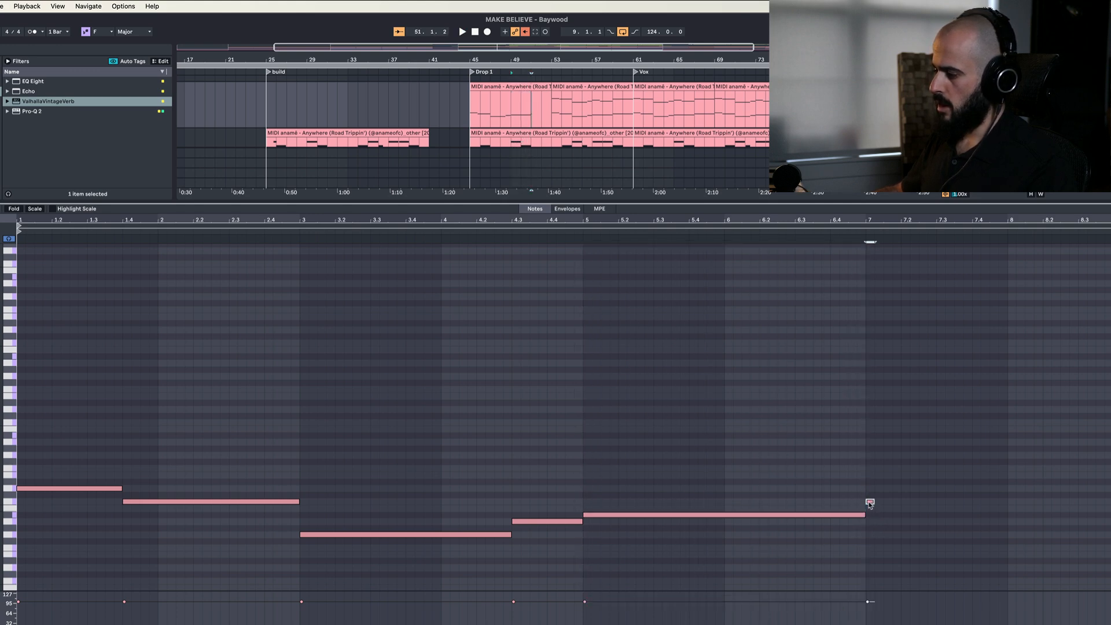
drag(889, 504, 1063, 501)
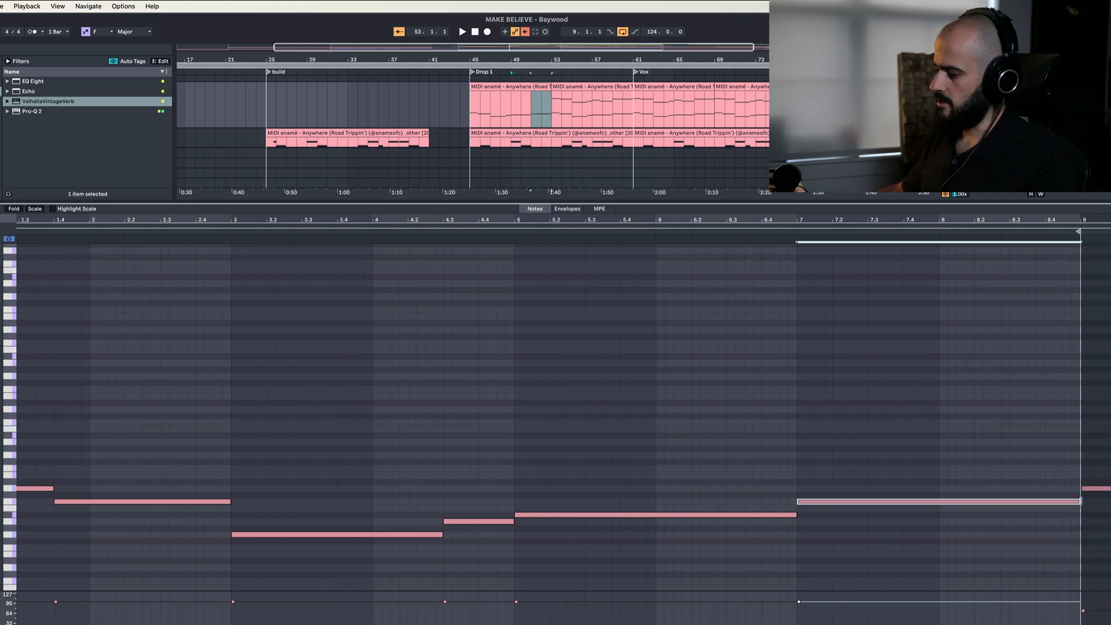
Step: Duplicate the whole note line of bars 1 to 8 about an octave and a third higher as a second voice
scroll(734, 518, left, 2)
drag(91, 422, 965, 545)
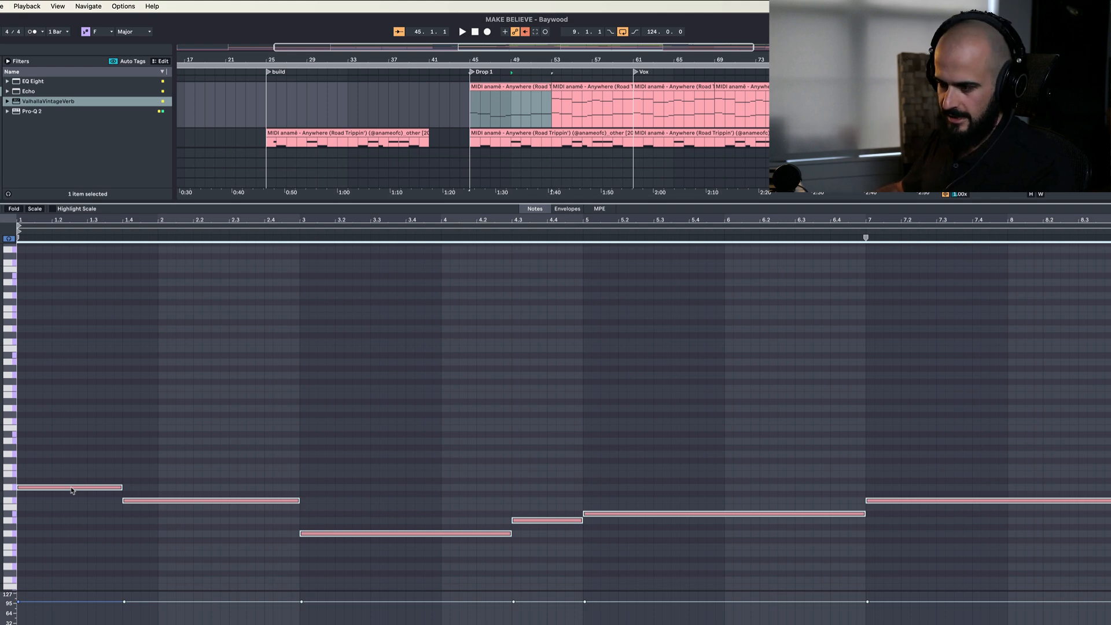
drag(71, 491, 70, 377)
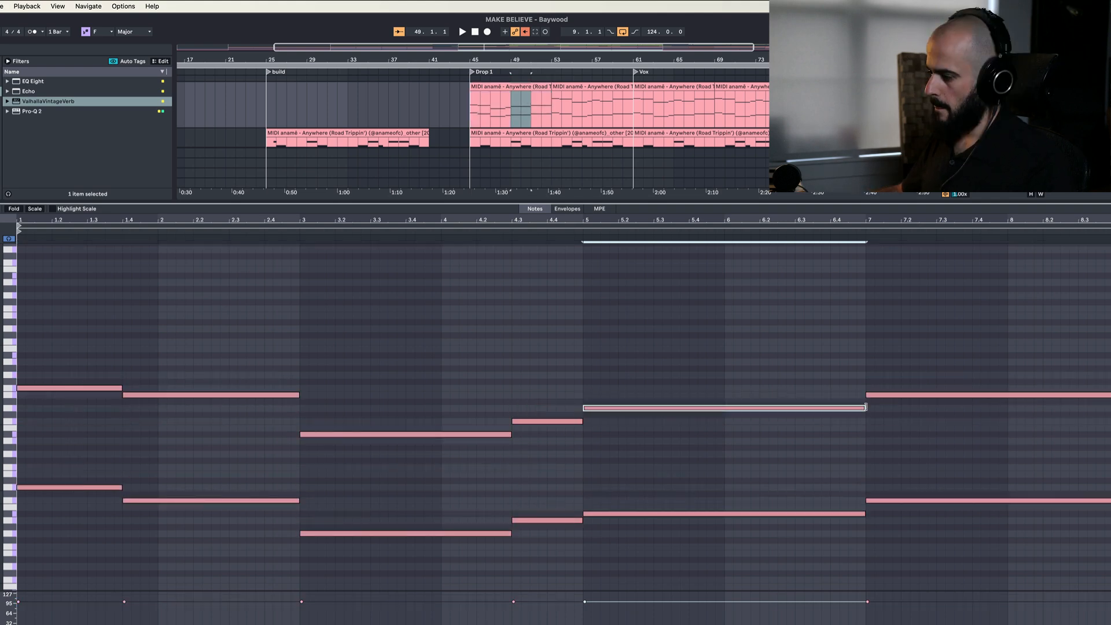
Step: Shorten the upper note starting at bar 5 to end at 5.4, and add a C3 note from 5.4 to bar 7
drag(846, 407, 765, 426)
double_click(692, 425)
drag(758, 429, 883, 419)
drag(883, 419, 866, 420)
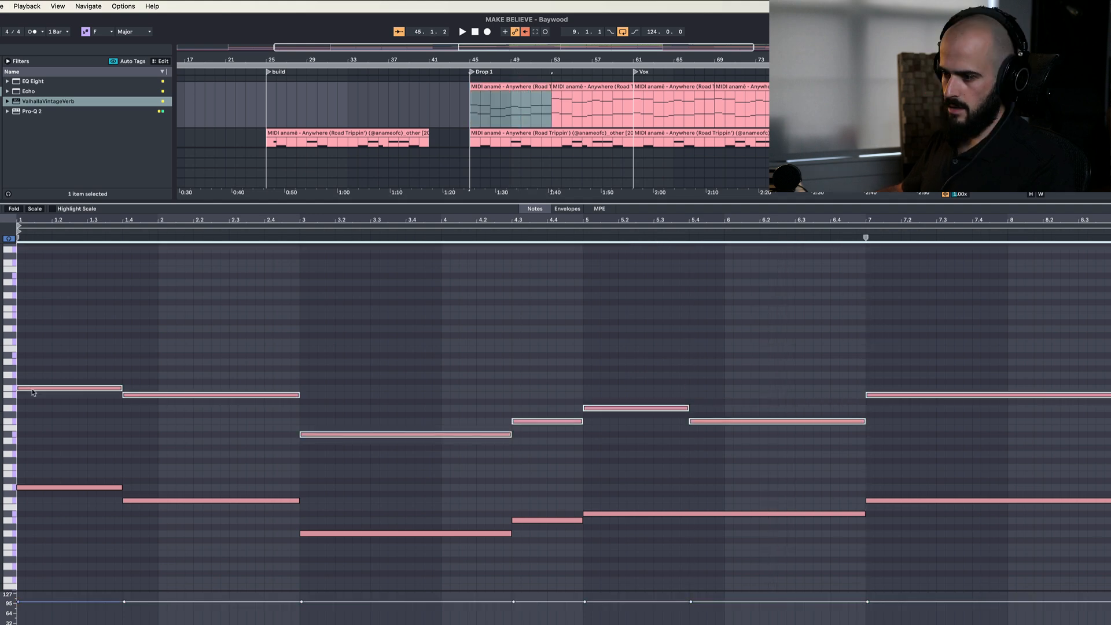
Step: Raise all the upper notes by one octave and play the two-note intervals back
drag(33, 388, 33, 310)
key(space)
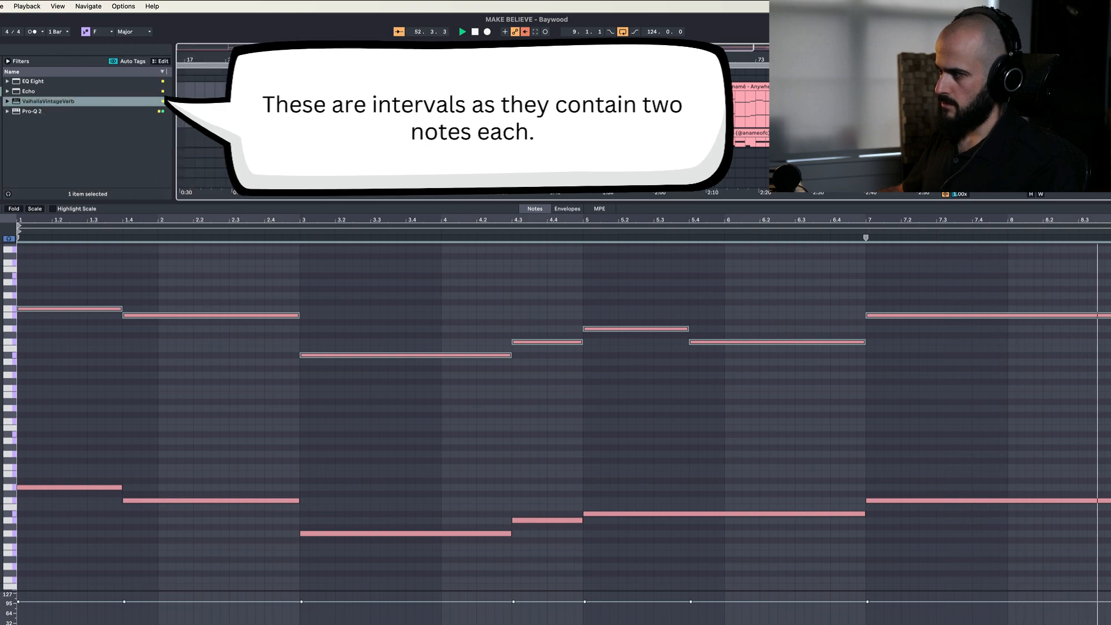
key(space)
scroll(718, 120, down, 10)
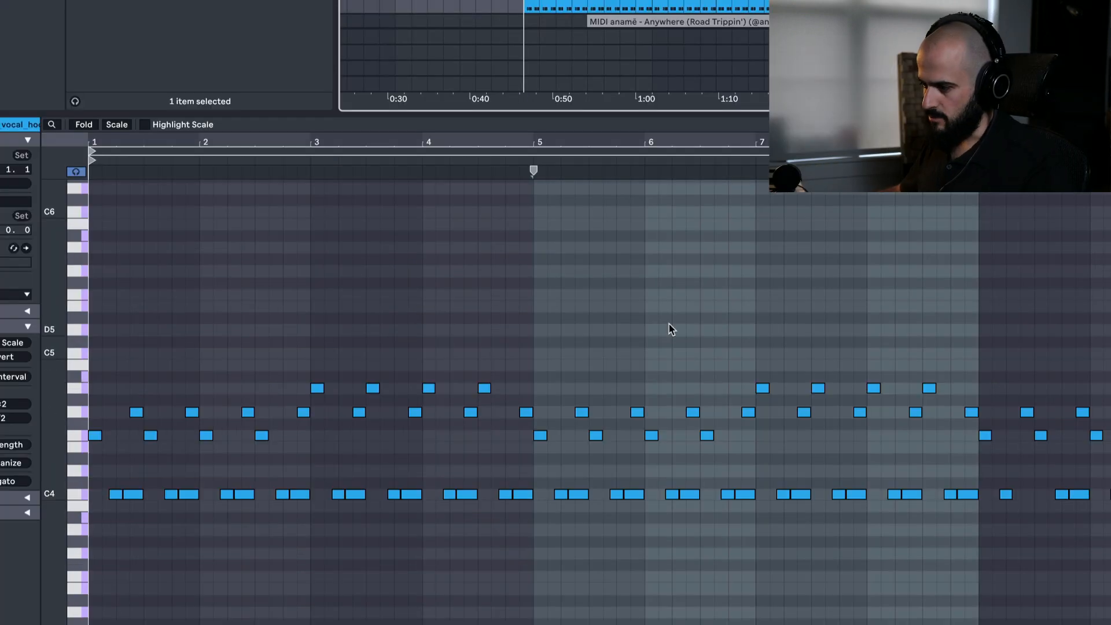
click(760, 441)
click(973, 463)
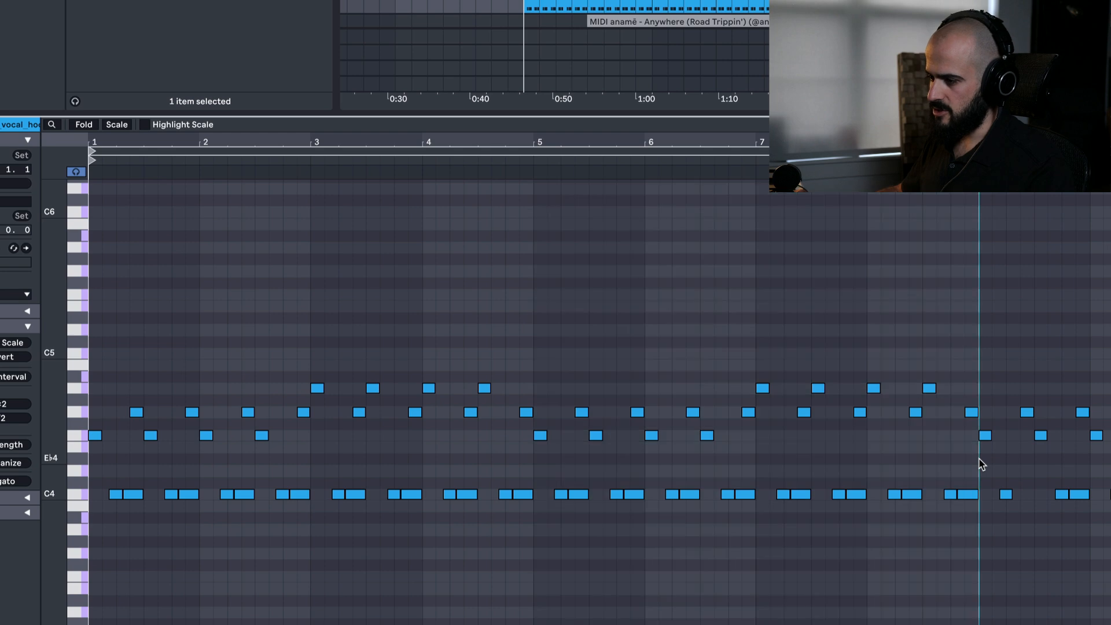
drag(120, 389, 226, 545)
drag(310, 366, 496, 597)
drag(593, 370, 684, 602)
click(828, 344)
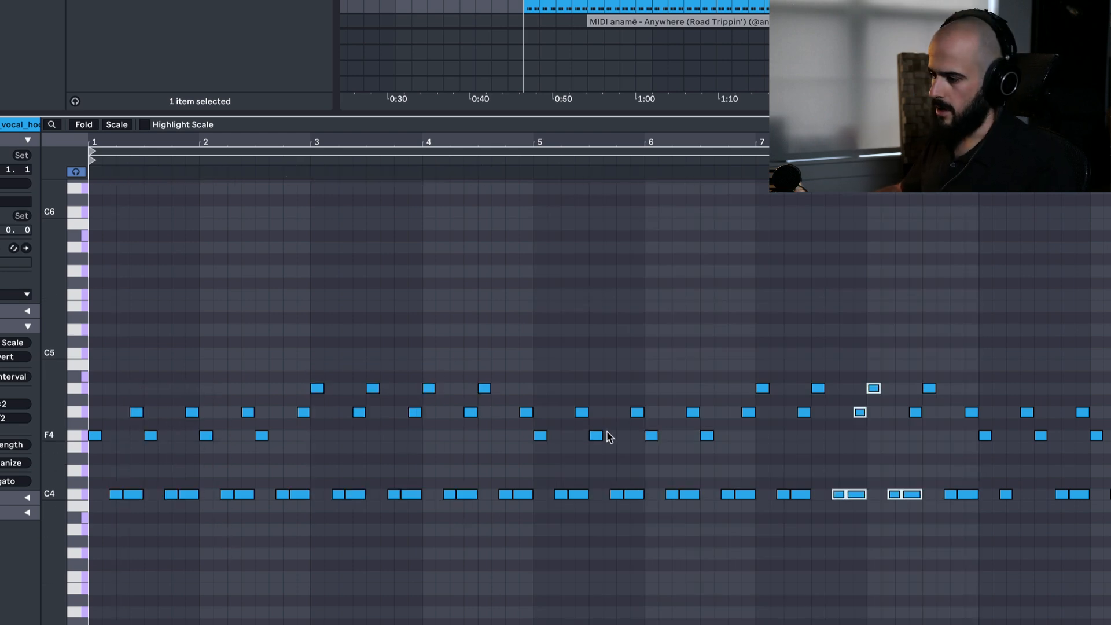
Step: Raise the three arpeggio G4 notes in bars 5 and 6 to C5, and lower the following four G4 notes to F4 and four A4 notes to G4
drag(710, 419, 524, 423)
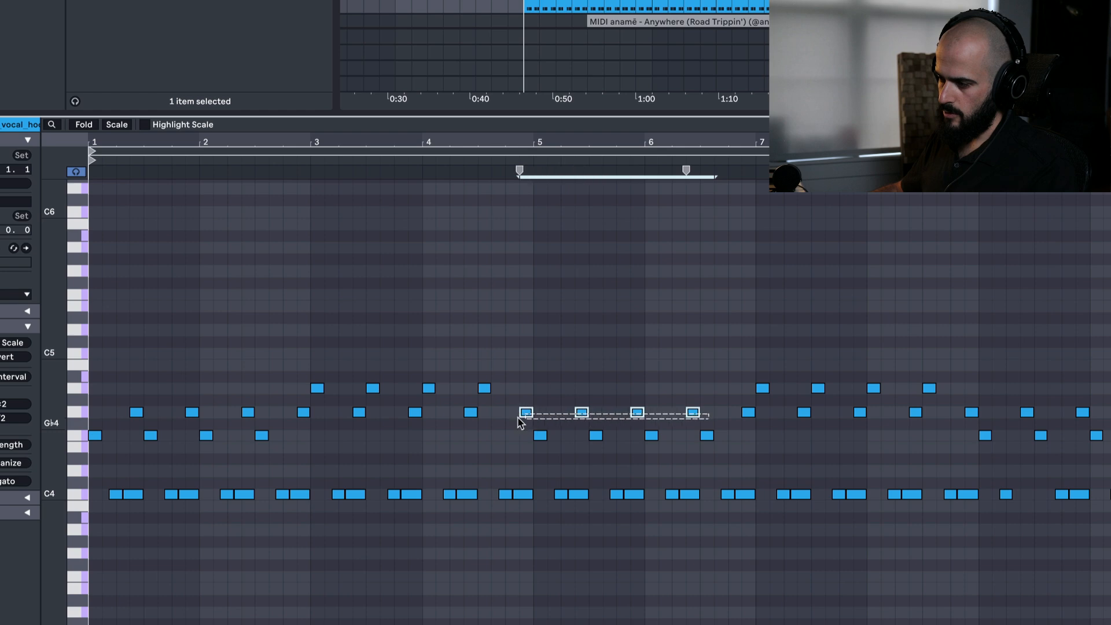
drag(568, 382, 708, 422)
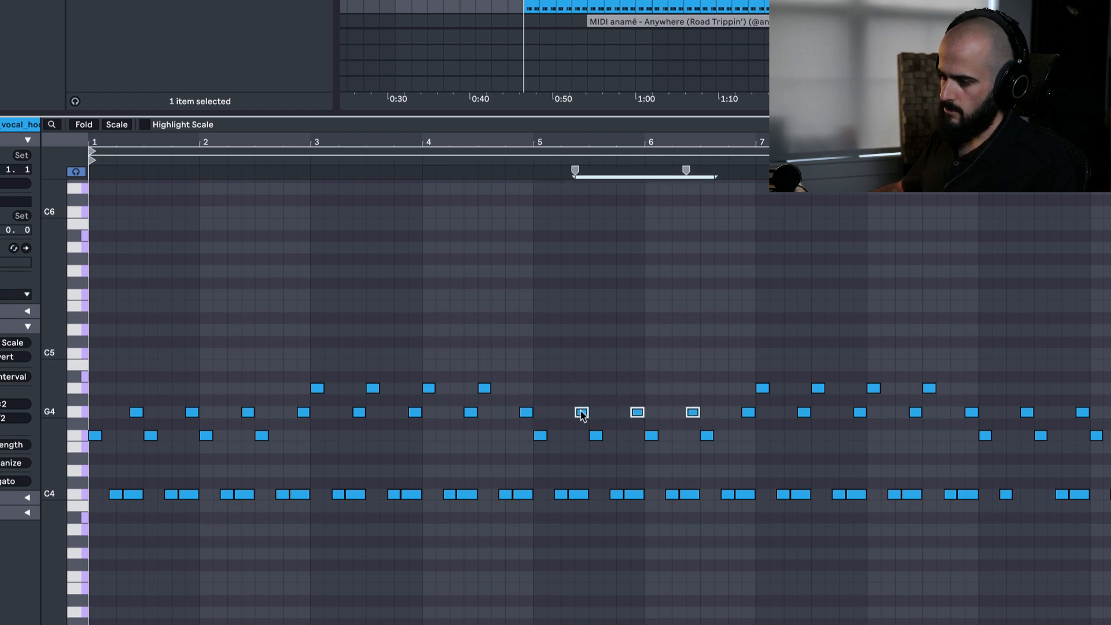
mouse_move(938, 423)
mouse_down()
mouse_move(766, 413)
mouse_move(750, 435)
mouse_up()
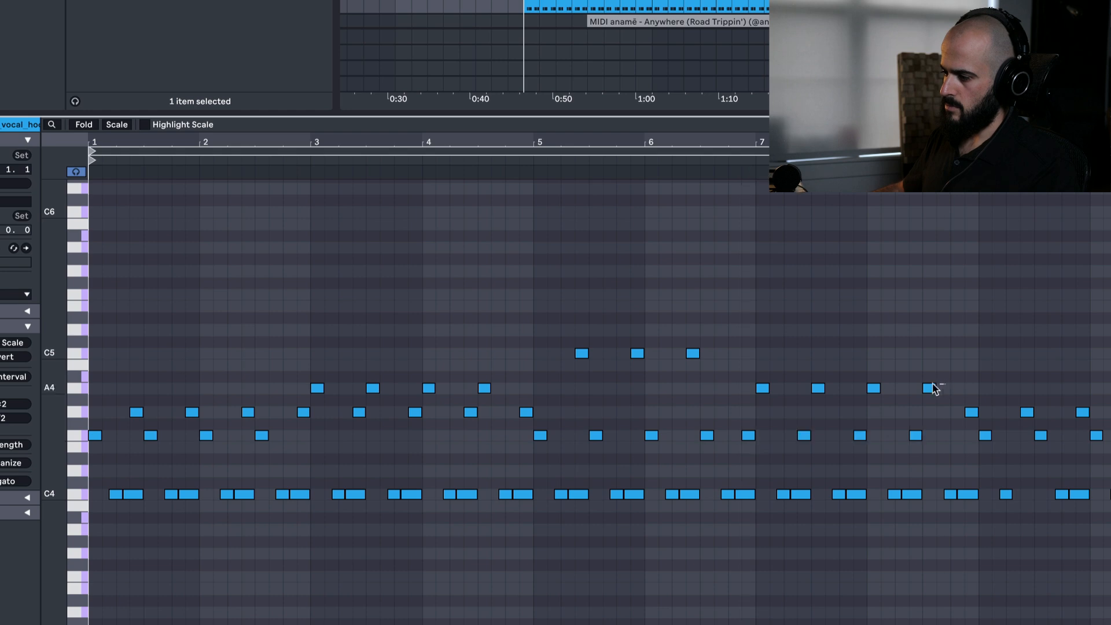
drag(762, 394, 763, 417)
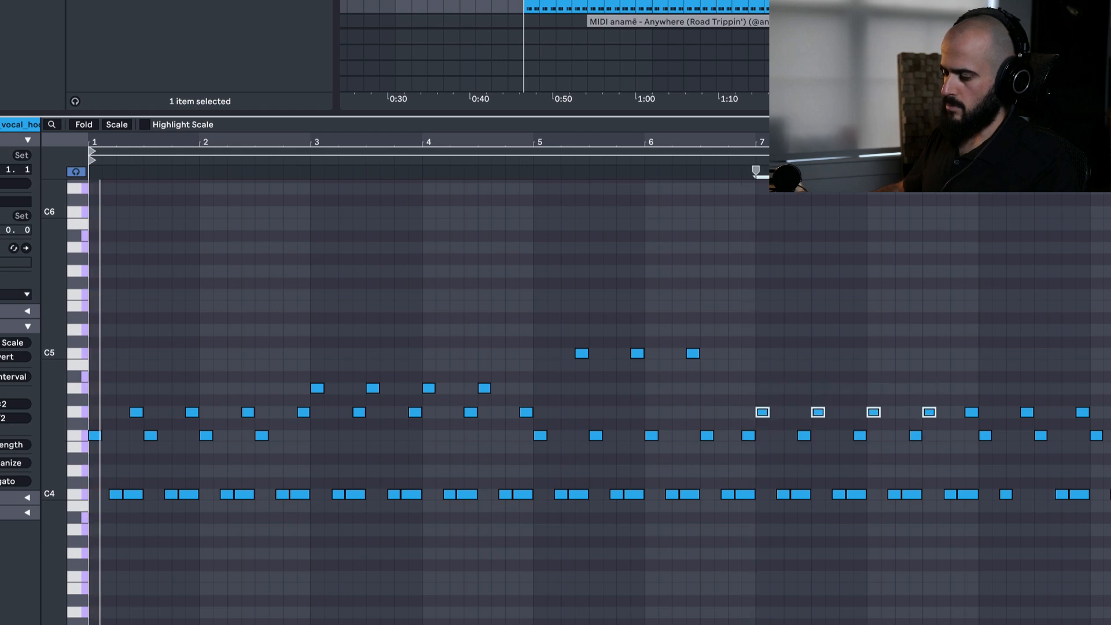
click(978, 566)
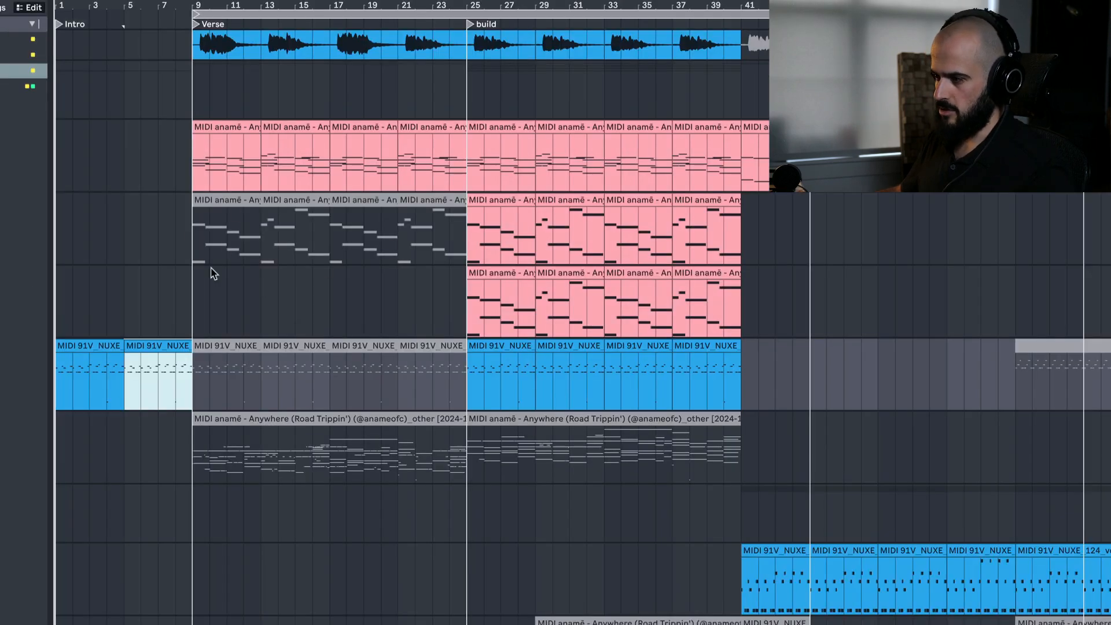
Step: Play the Intro's arpeggio clips and delete them from that section
click(129, 303)
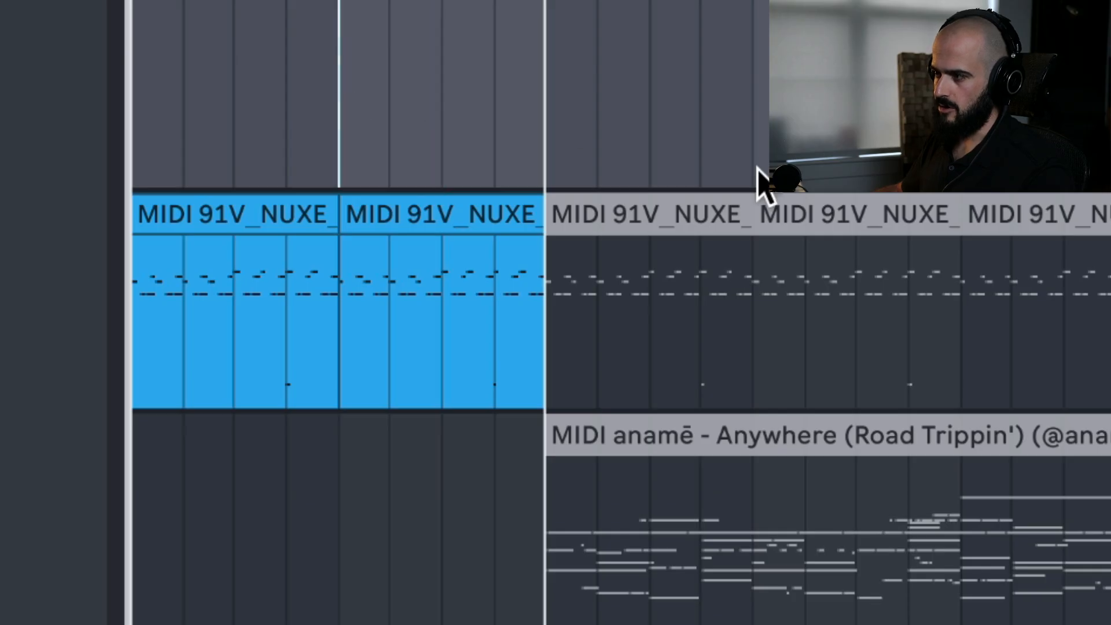
key(space)
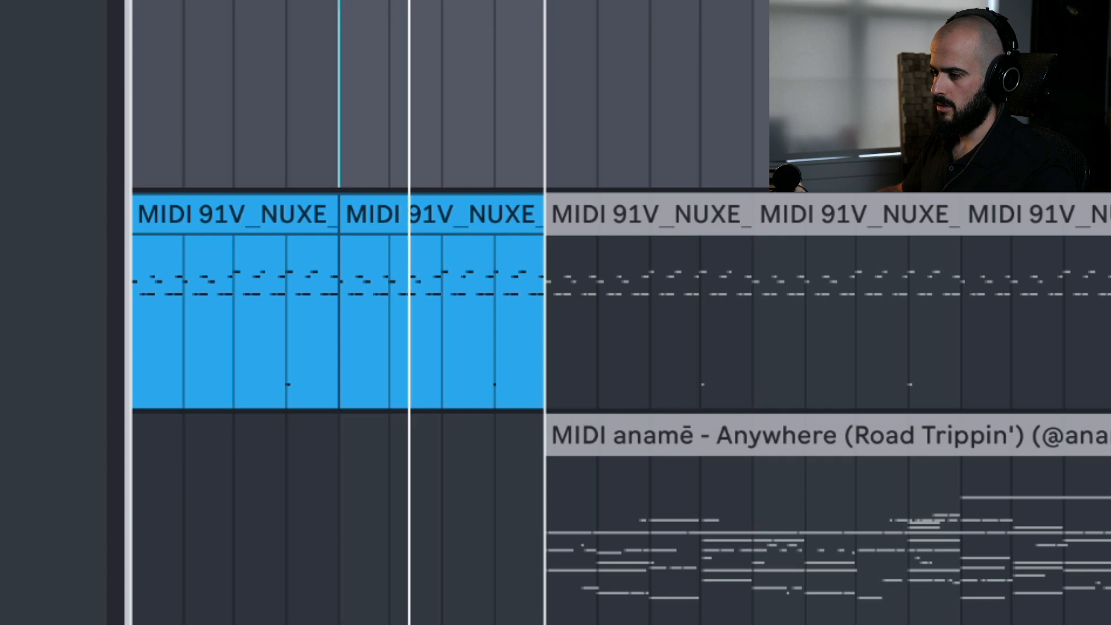
click(454, 206)
key(Delete)
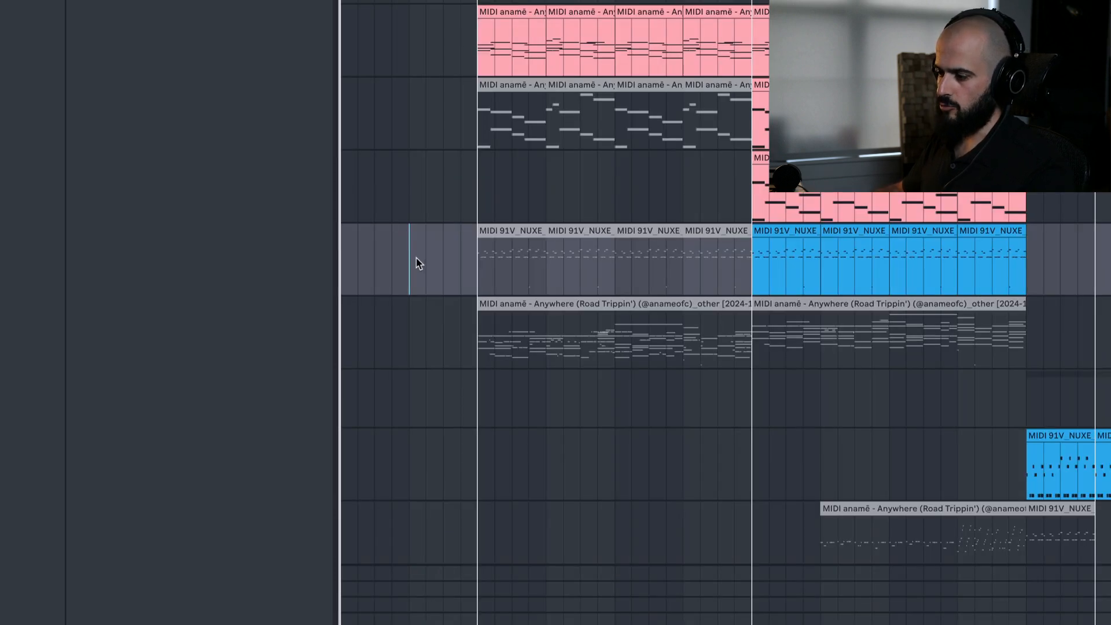
Step: Delete the first four bars of the three atmosphere audio clips, add fade-ins reaching the Verse marker, and play the result
scroll(417, 260, down, 10)
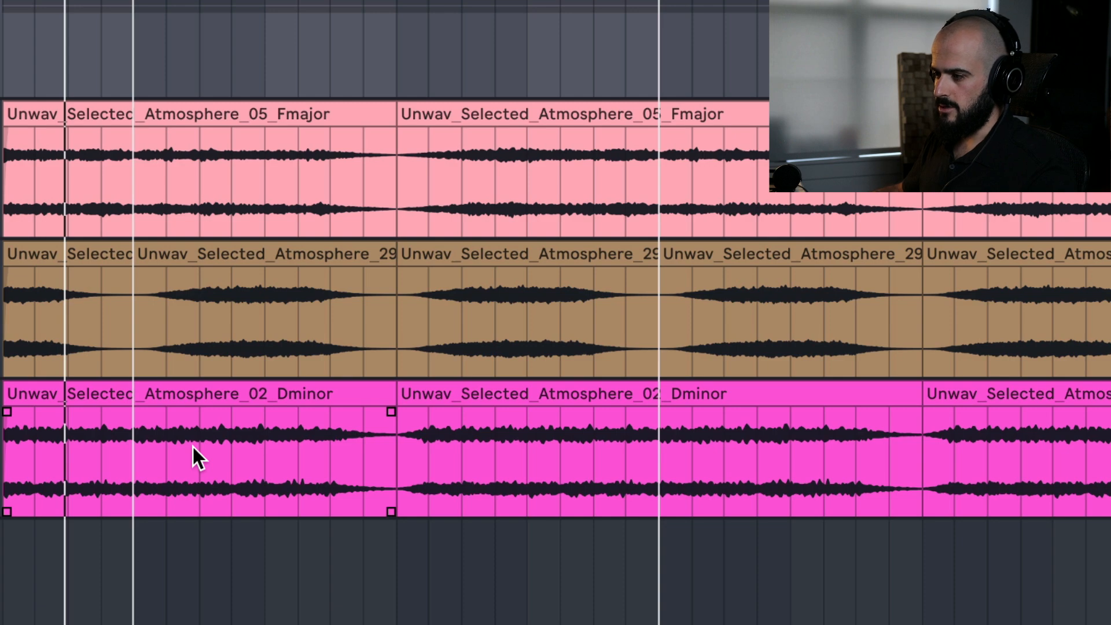
click(193, 446)
key(plus)
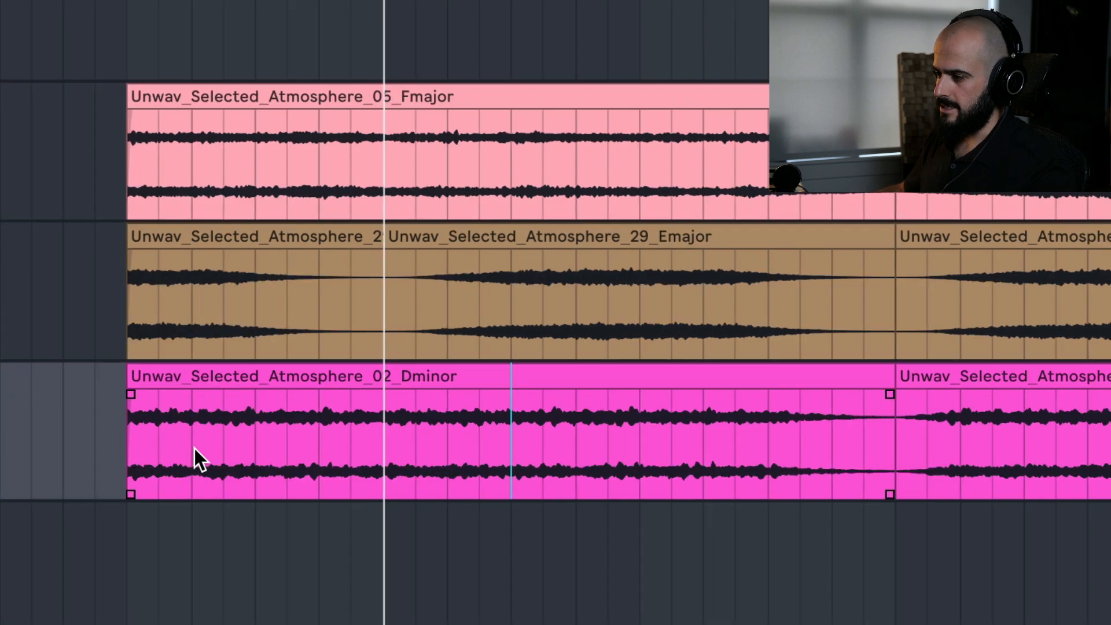
scroll(194, 449, up, 1)
drag(254, 478, 90, 190)
key(Delete)
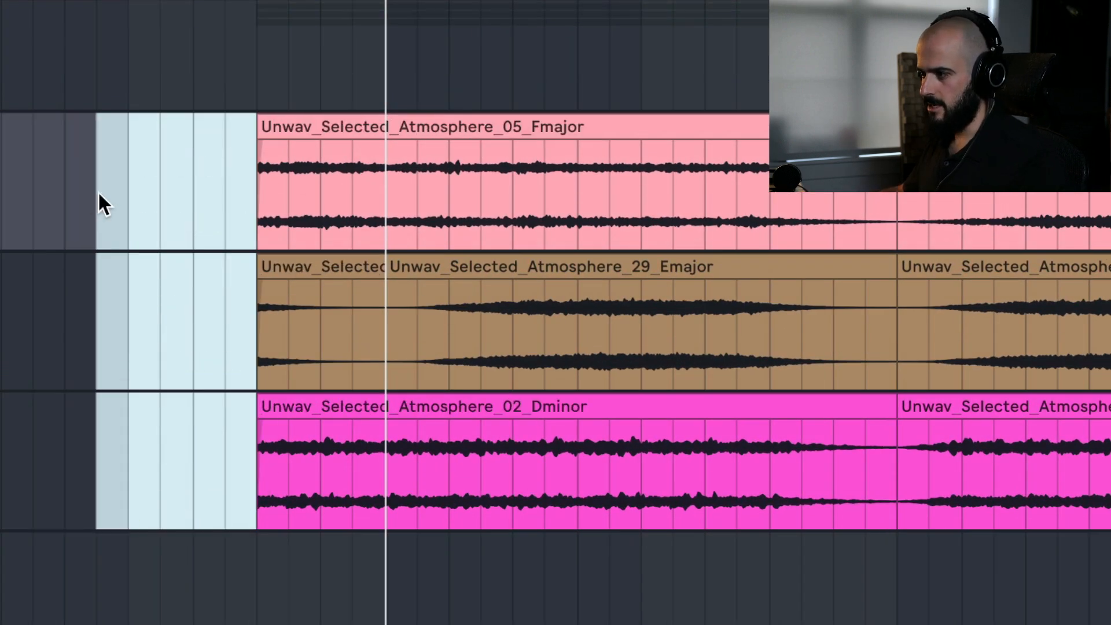
click(234, 171)
drag(258, 142, 383, 151)
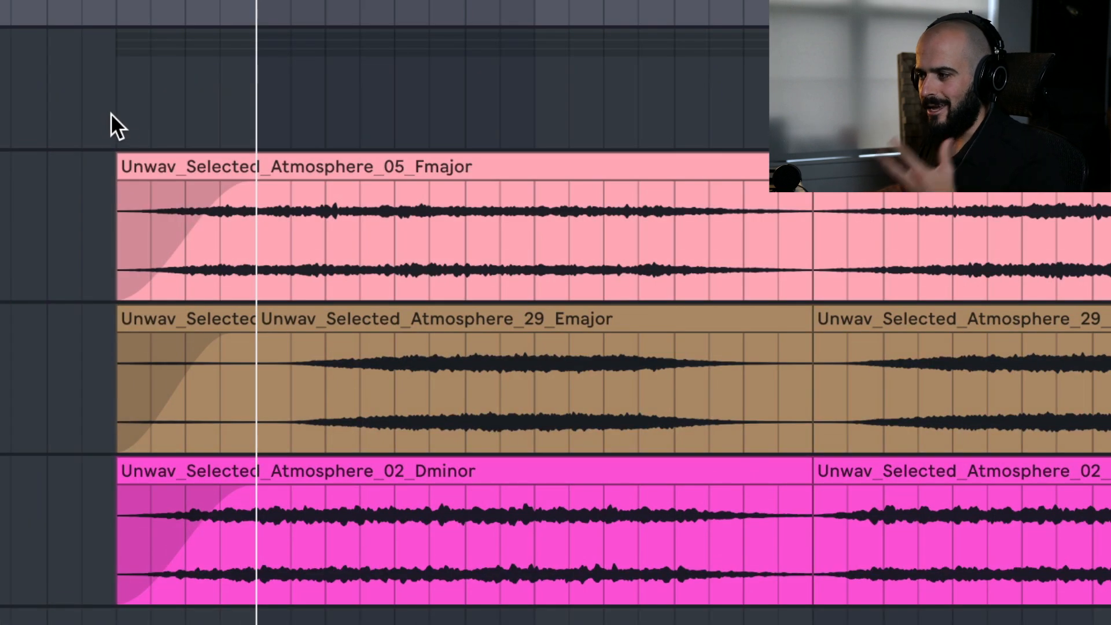
click(109, 110)
key(space)
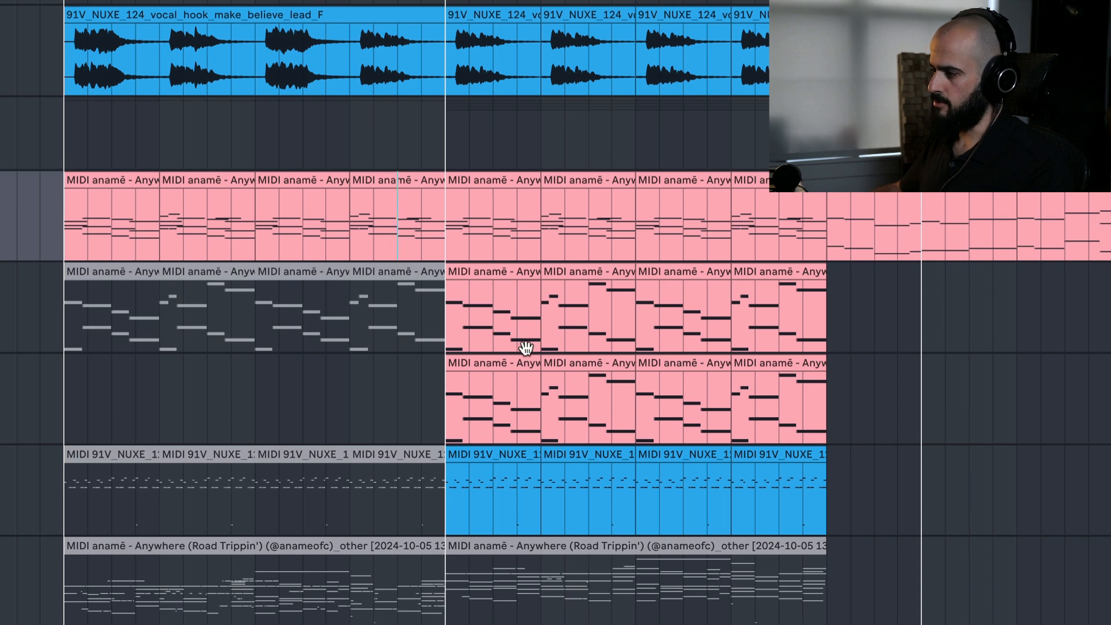
Step: Remove the duplicate chord clips on the lower layer of the build section, and play from the start of the build
key(space)
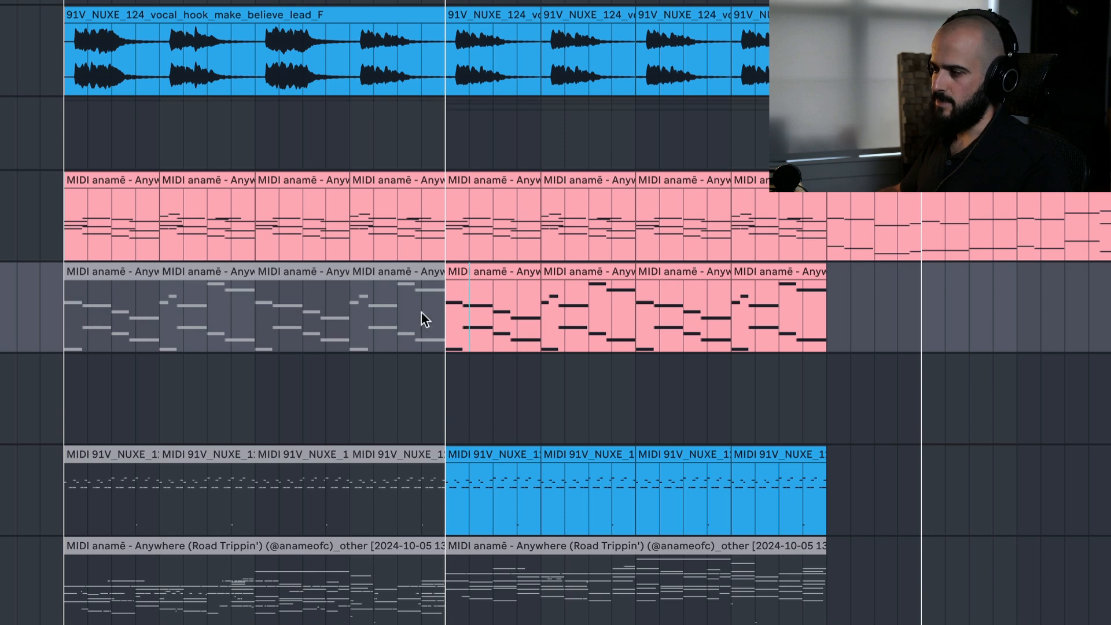
click(446, 311)
key(space)
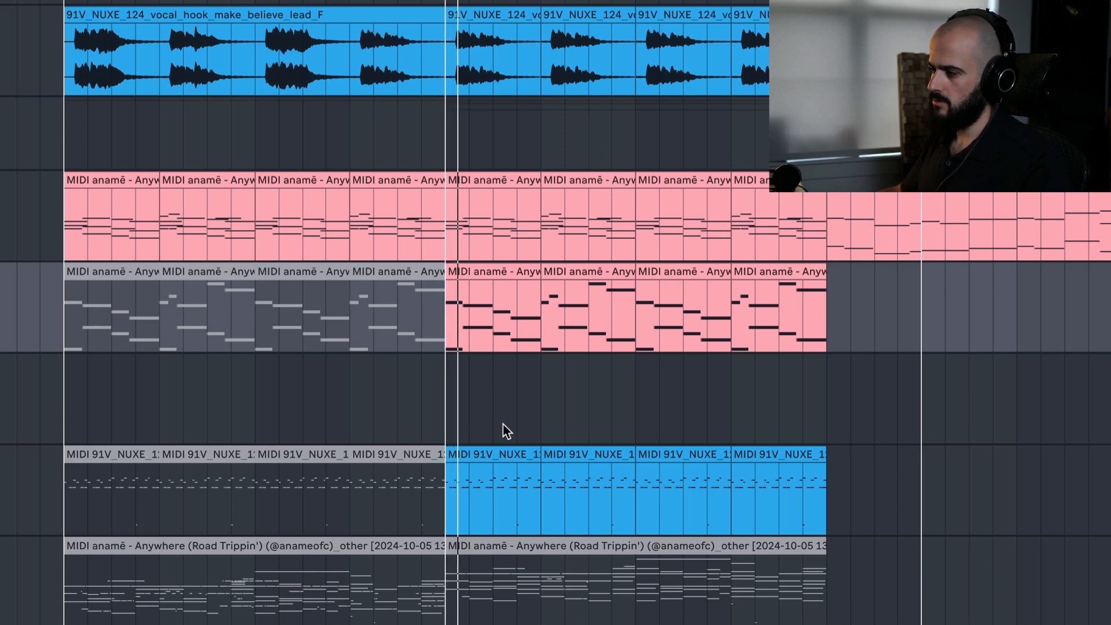
Step: Duplicate the build's four chord clips onto a new Sylenth1 track and set the synth's polyphony to 15
drag(826, 321, 441, 317)
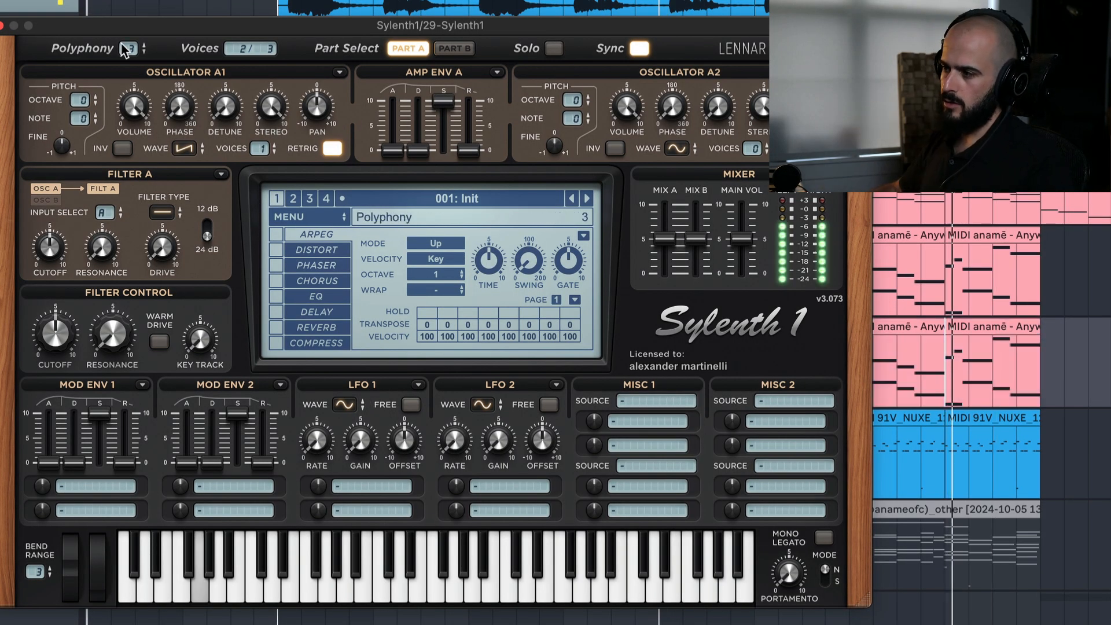
drag(121, 47, 123, 18)
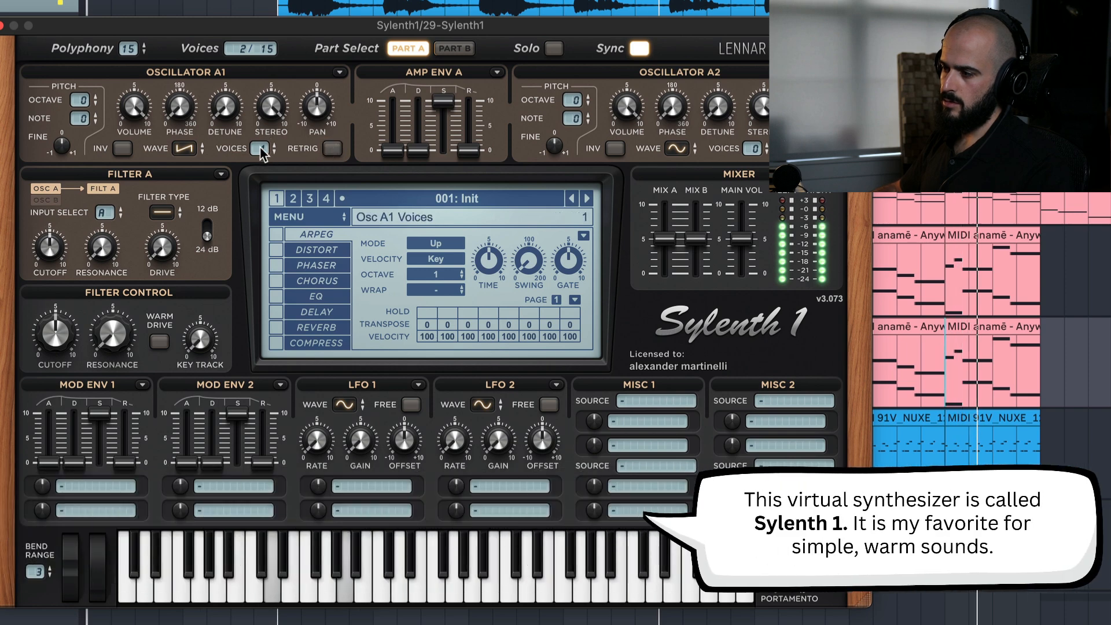
Step: Set oscillator A1 to 7 voices with detune about 3.6, and give Filter A a 24 dB low-pass with a lower cutoff
drag(231, 101, 231, 26)
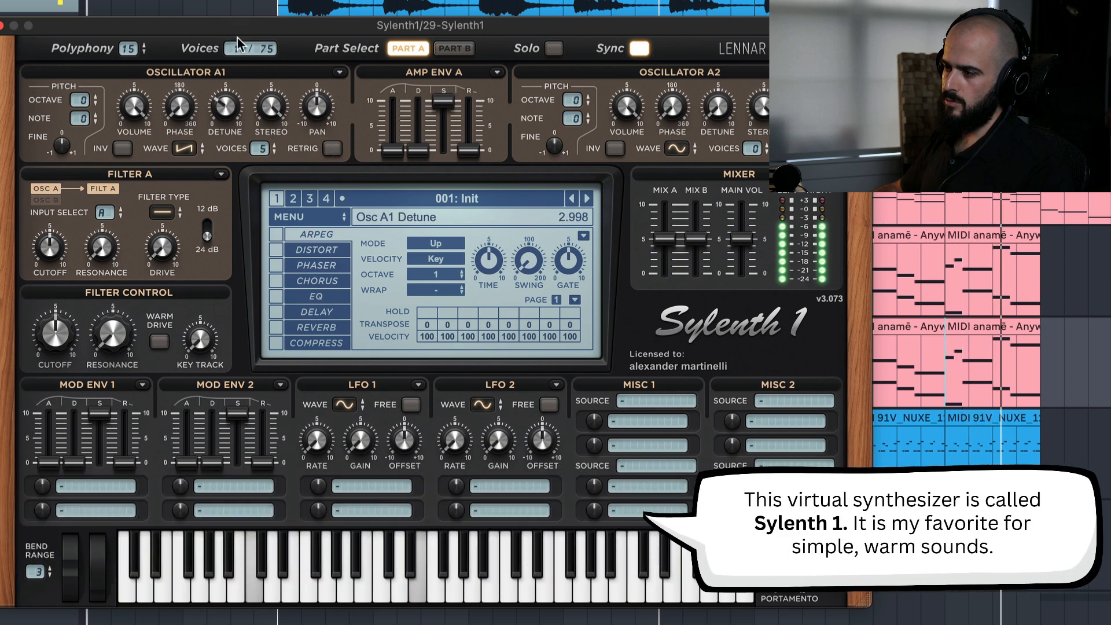
drag(261, 150, 224, 84)
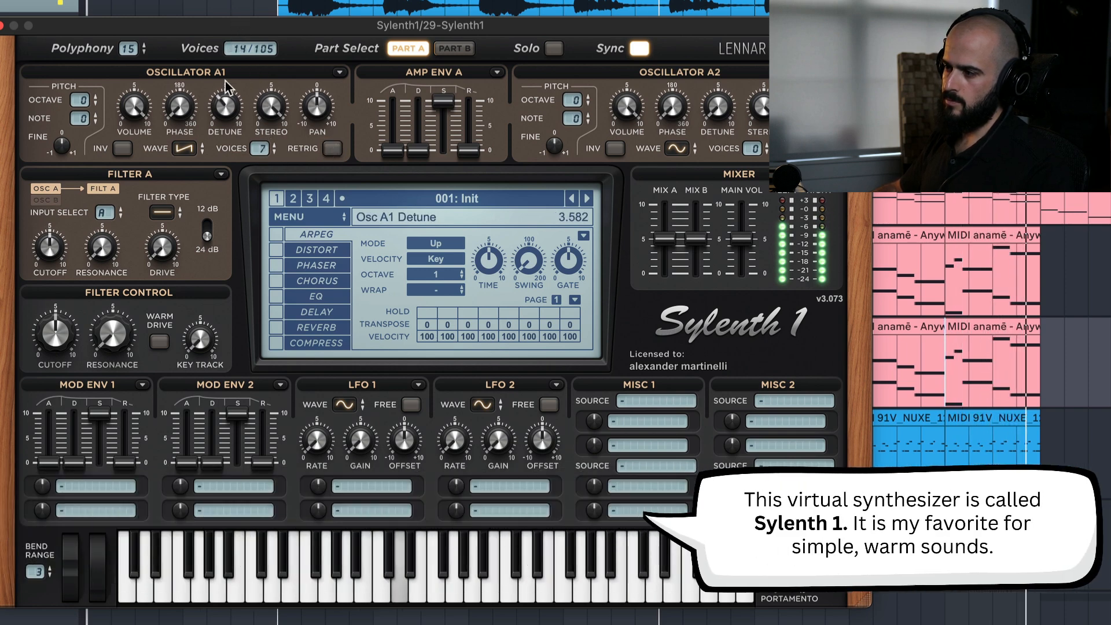
click(165, 211)
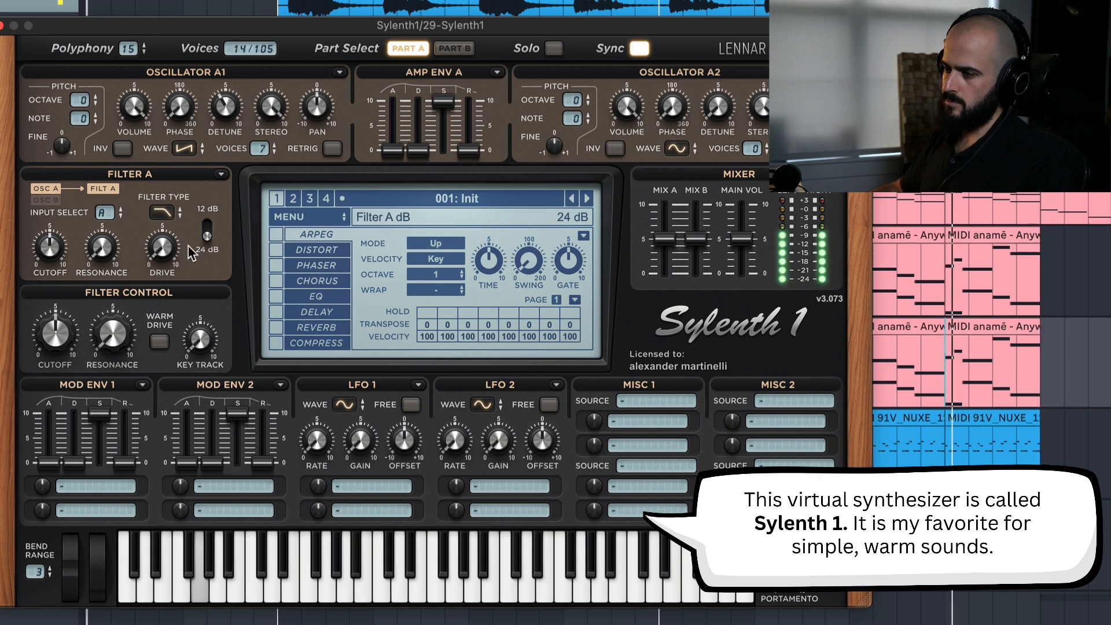
drag(41, 226, 44, 249)
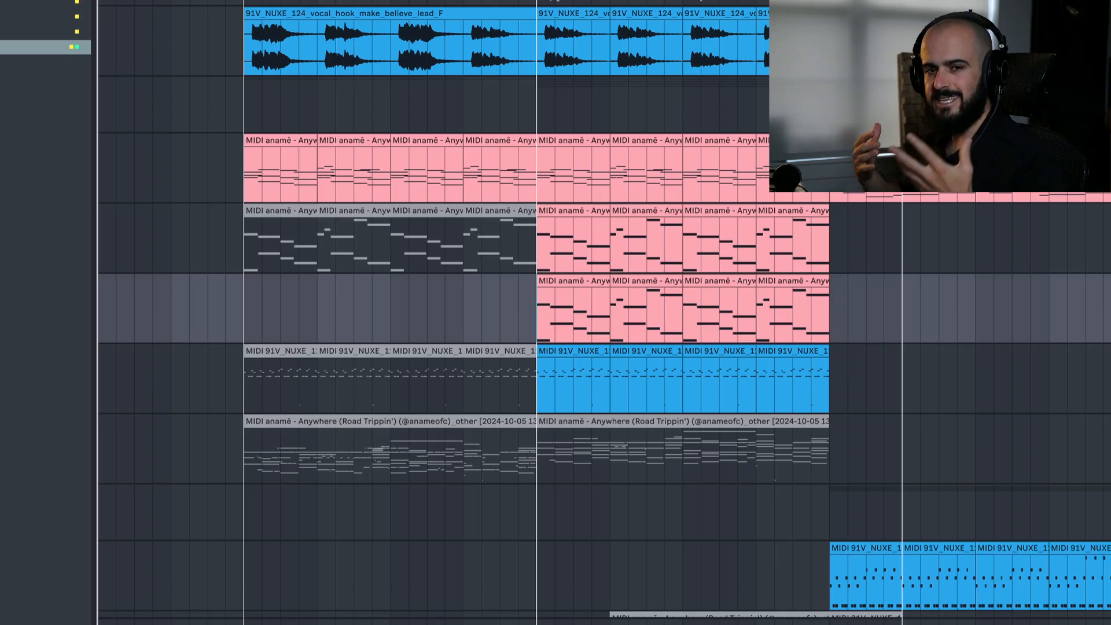
Step: Automate the duplicated synth layer with a ramp rising across the build to the end of its clips, and play the result
key(a)
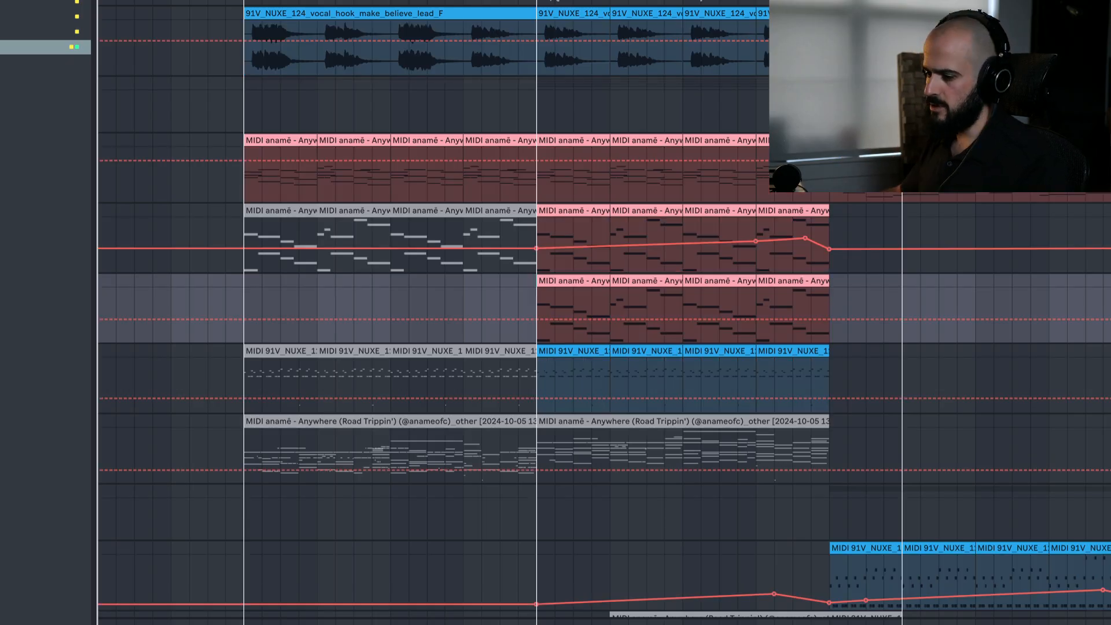
key(alt+super+p)
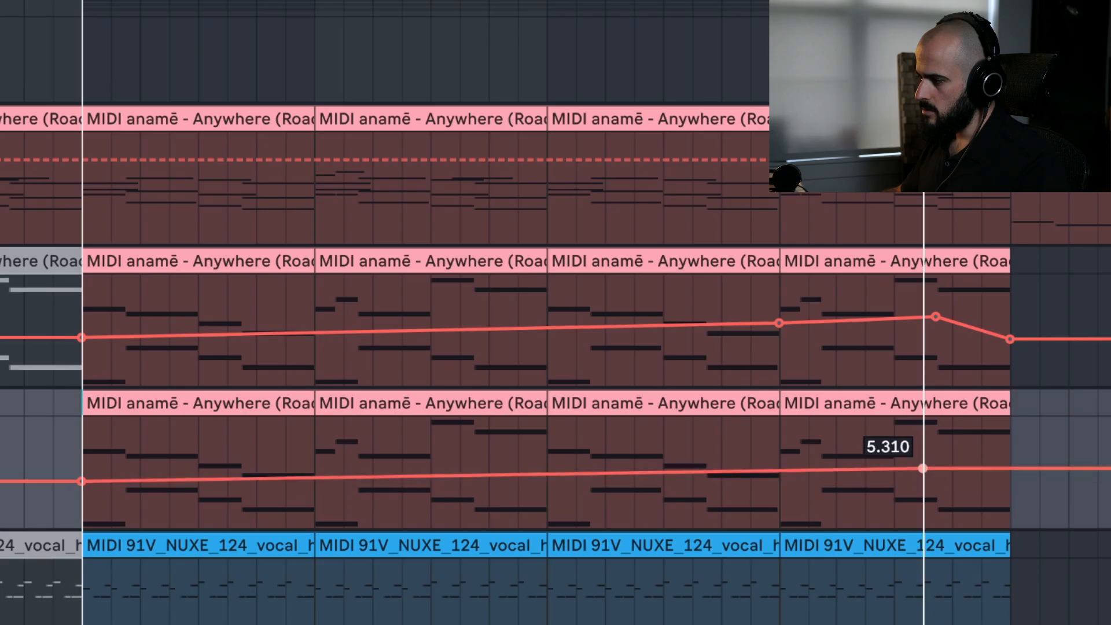
drag(920, 466, 1015, 468)
key(space)
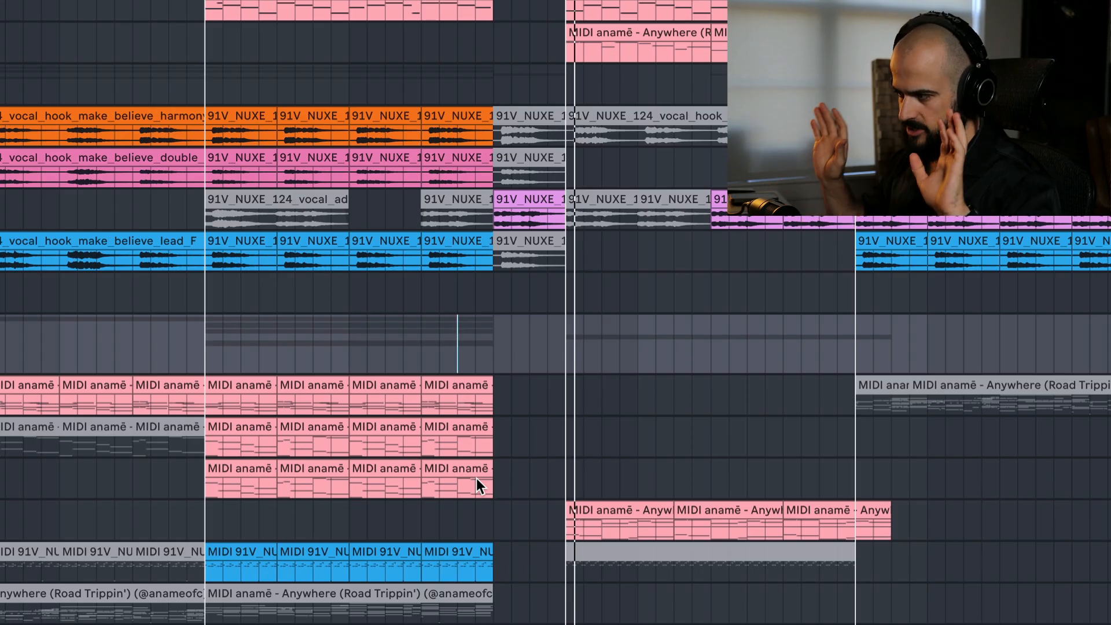
Step: Play the build into Drop 1 and examine the empty piano tracks in the four bars before the drop
click(205, 330)
key(space)
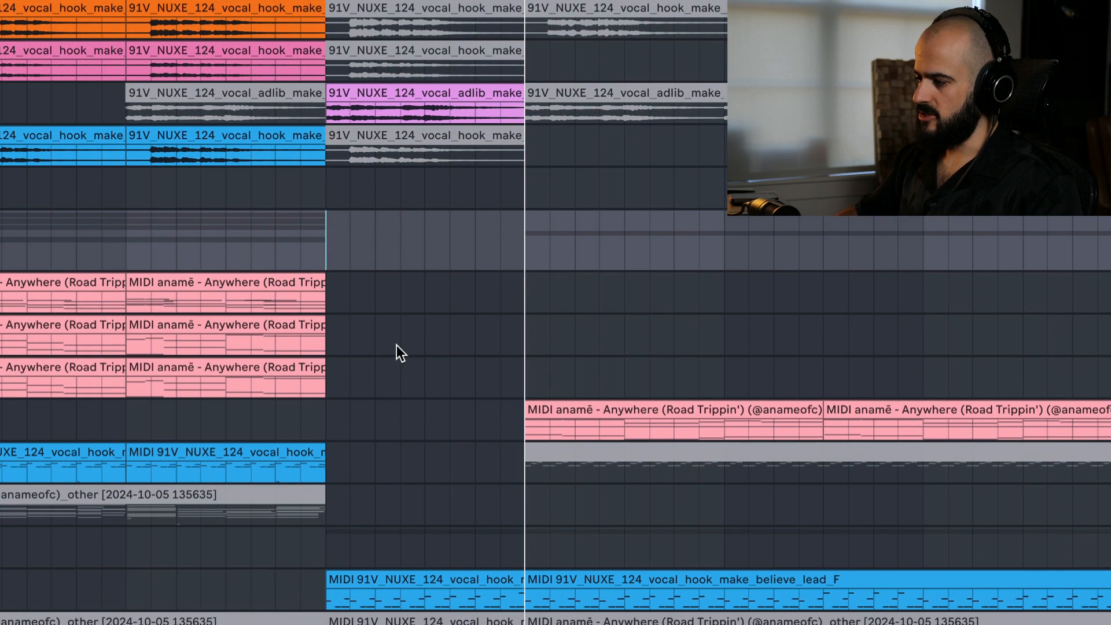
click(398, 343)
drag(354, 503, 495, 258)
scroll(426, 360, down, 2)
scroll(425, 368, down, 1)
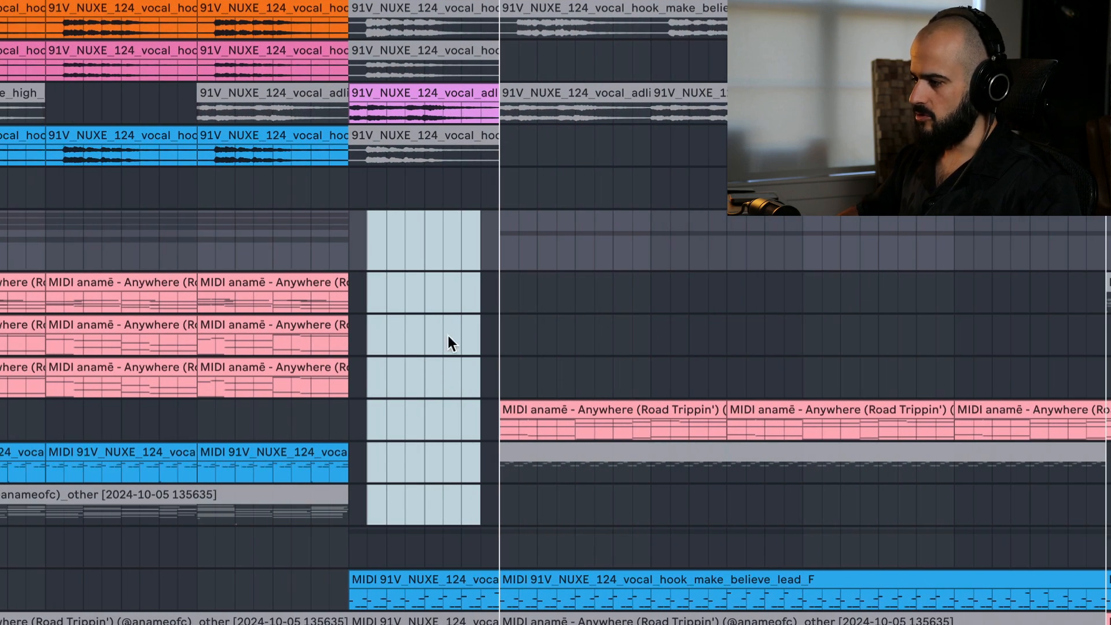
click(262, 232)
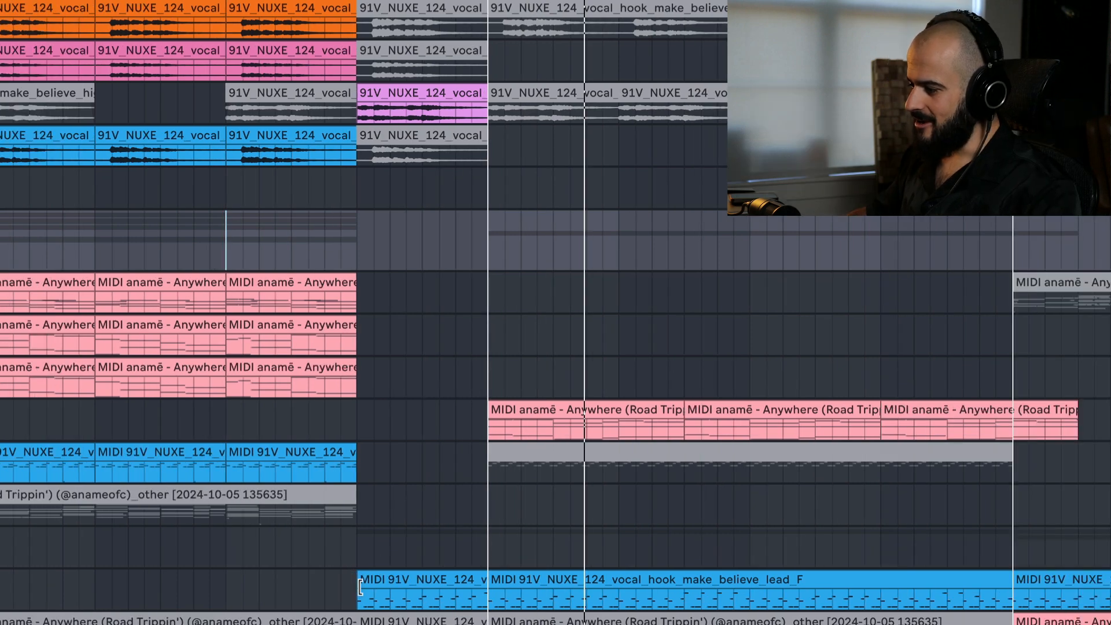
Step: Move the arrangement content from bar 45 onward to bar 57, and extend the preceding Main Melody clip through the gap
click(361, 587)
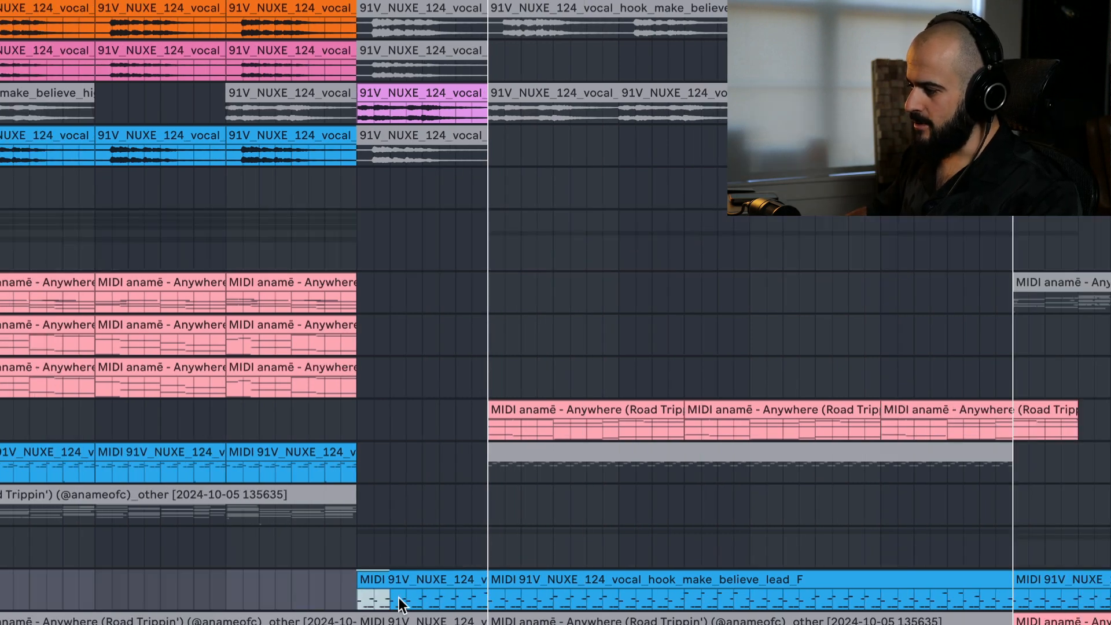
click(2, 420)
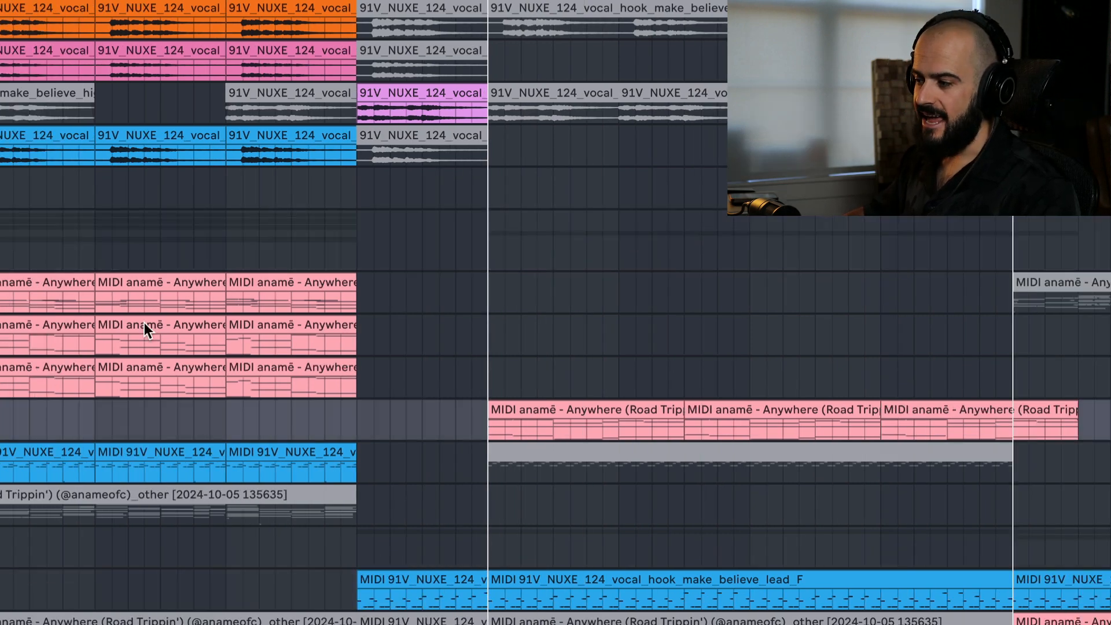
click(750, 345)
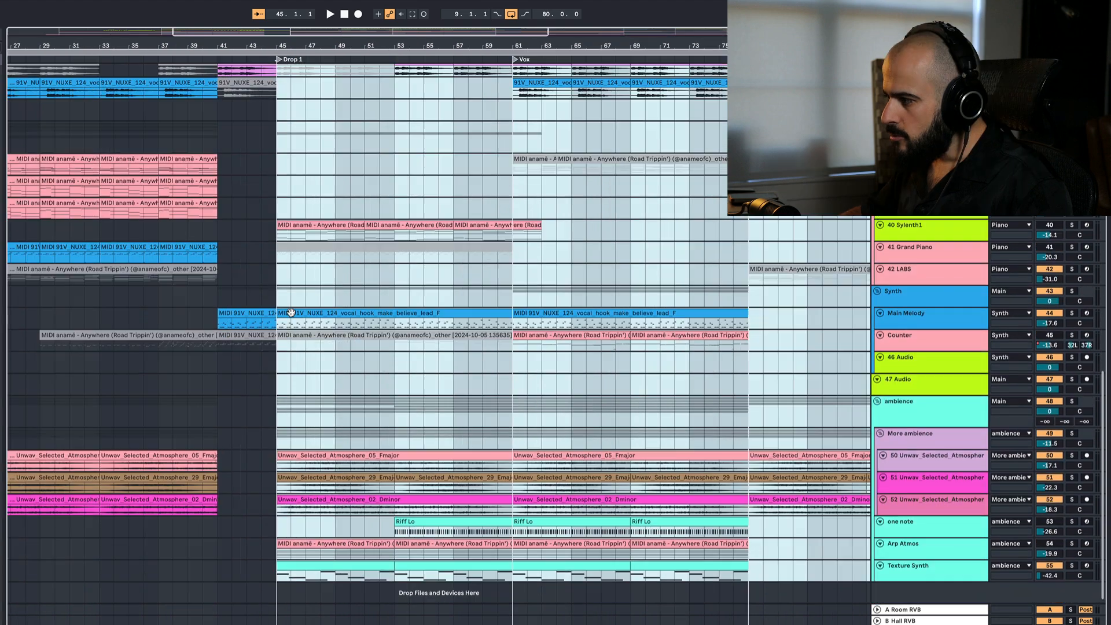
drag(295, 315, 472, 318)
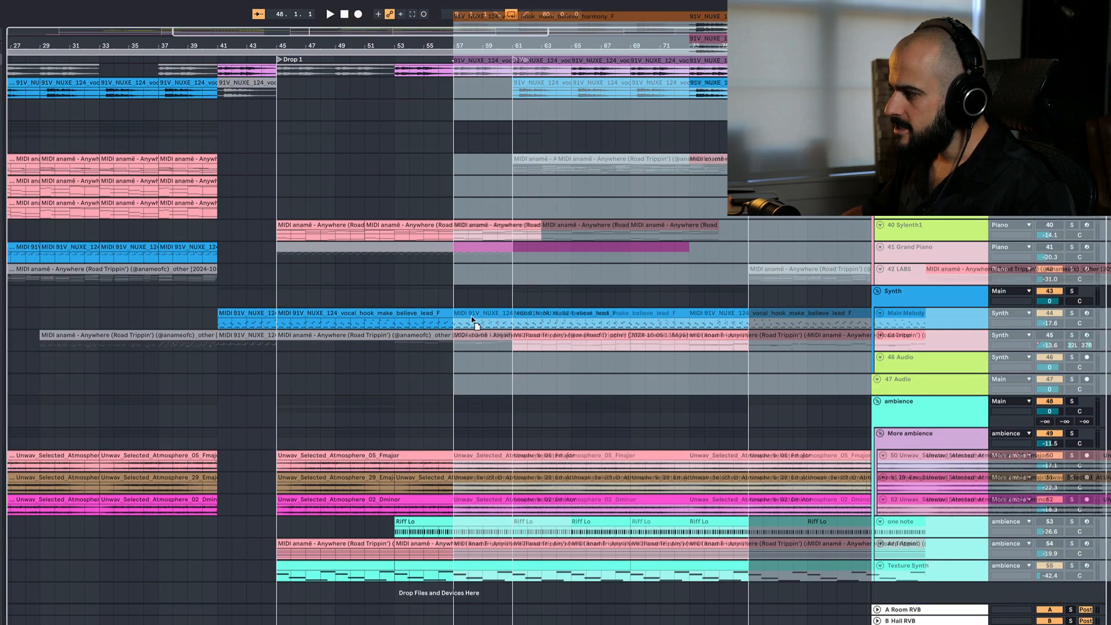
drag(545, 270, 547, 286)
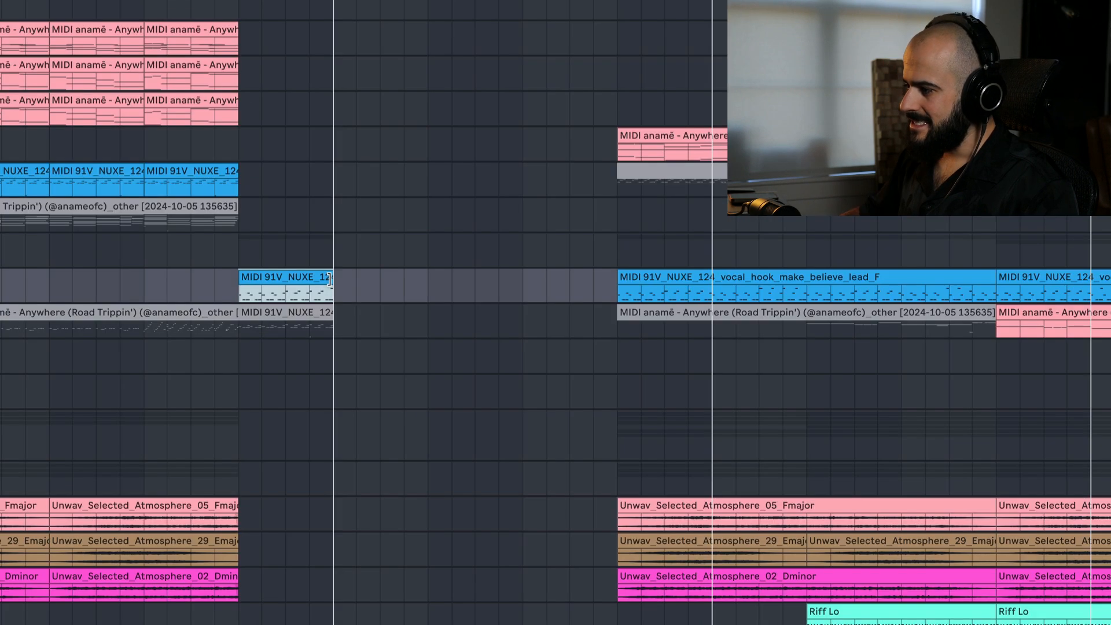
drag(276, 317, 440, 318)
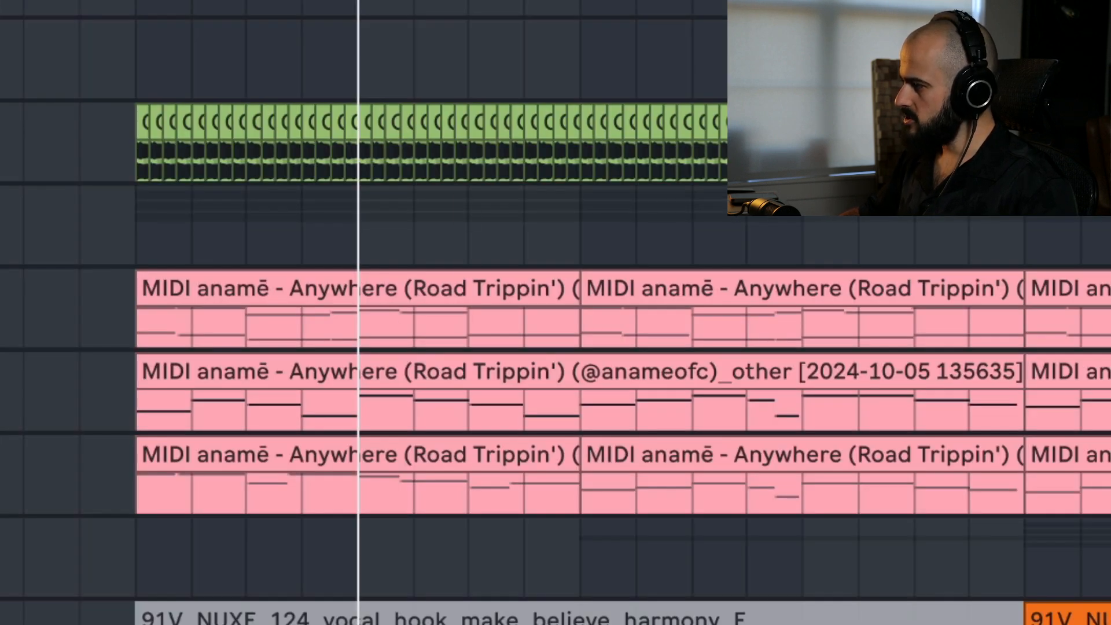
Step: Copy the first eight-bar clip from the drop's upper MIDI layer to the Labs Piano track at bar 41, and play the transition
click(140, 330)
key(space)
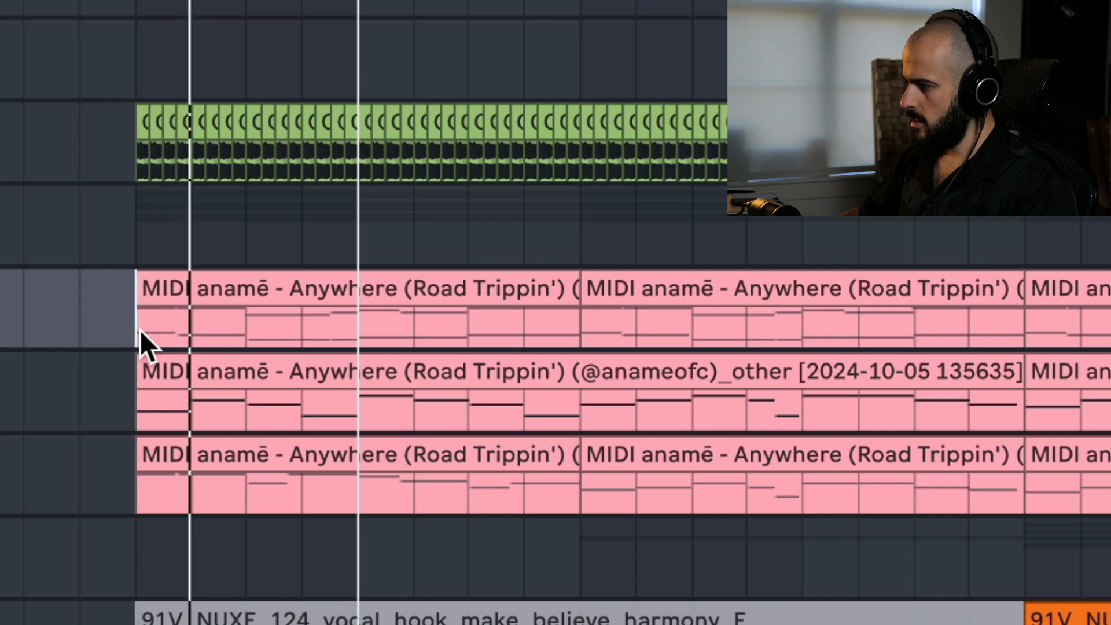
click(311, 275)
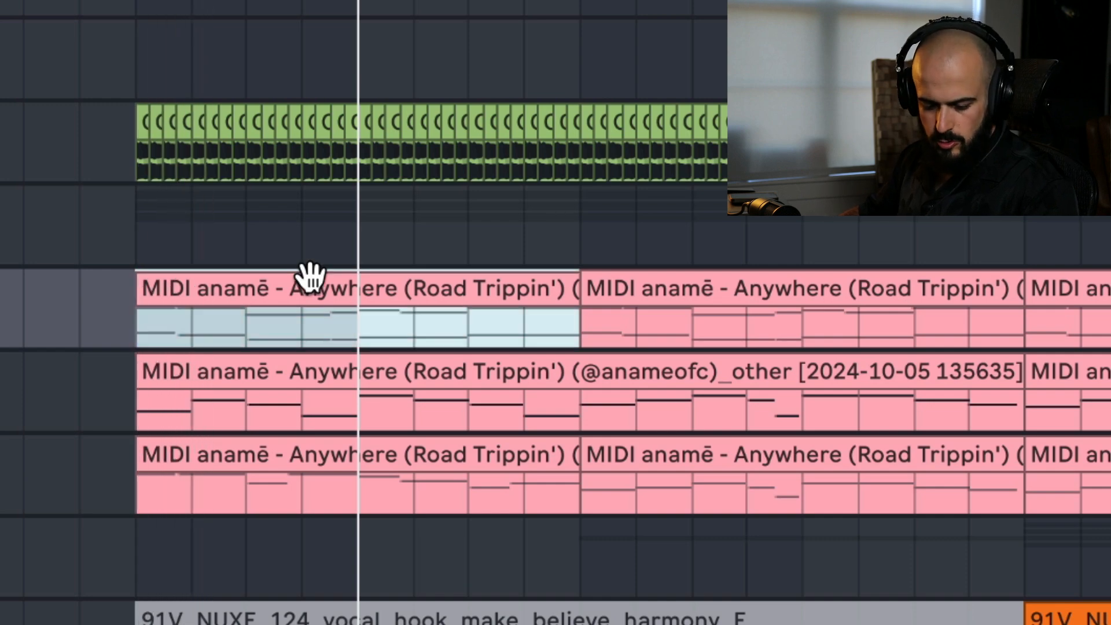
scroll(345, 615, down, 8)
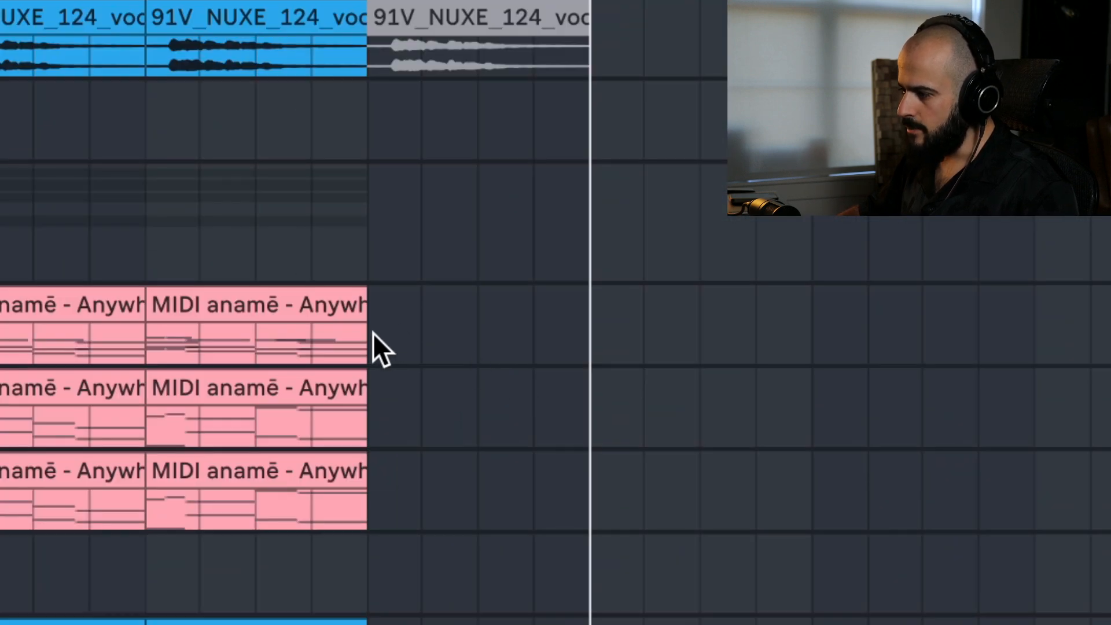
click(373, 332)
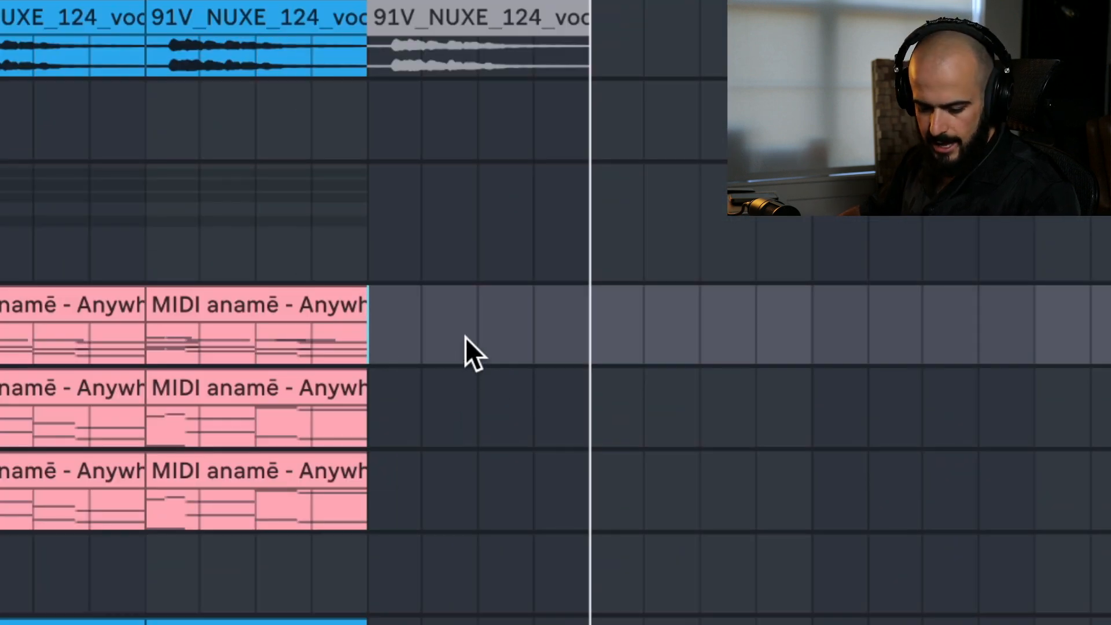
key(super+v)
click(255, 334)
click(168, 331)
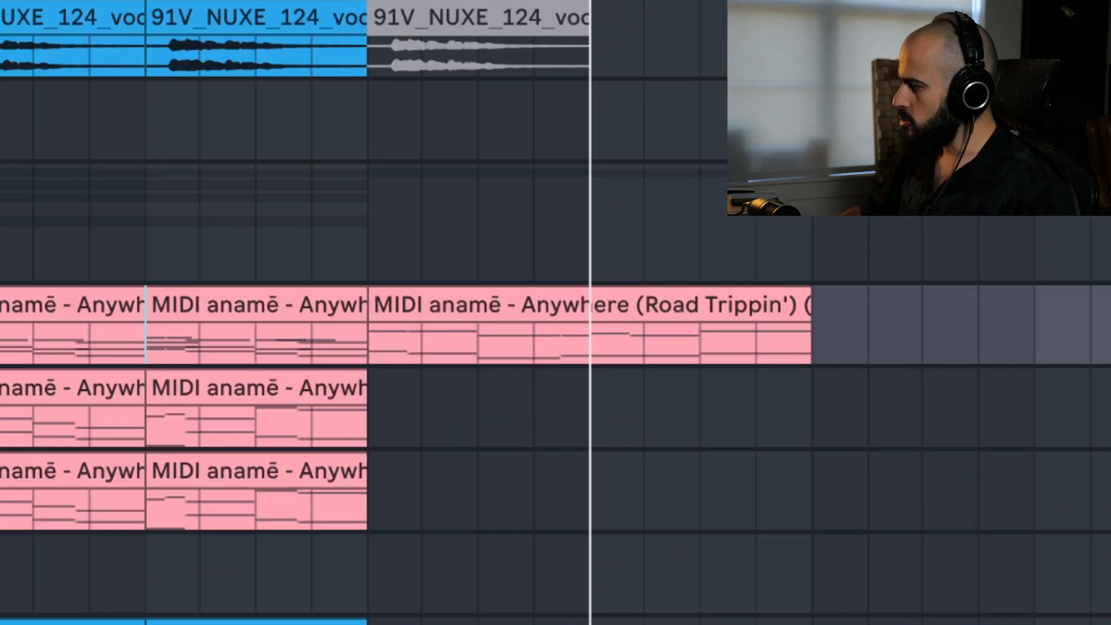
key(space)
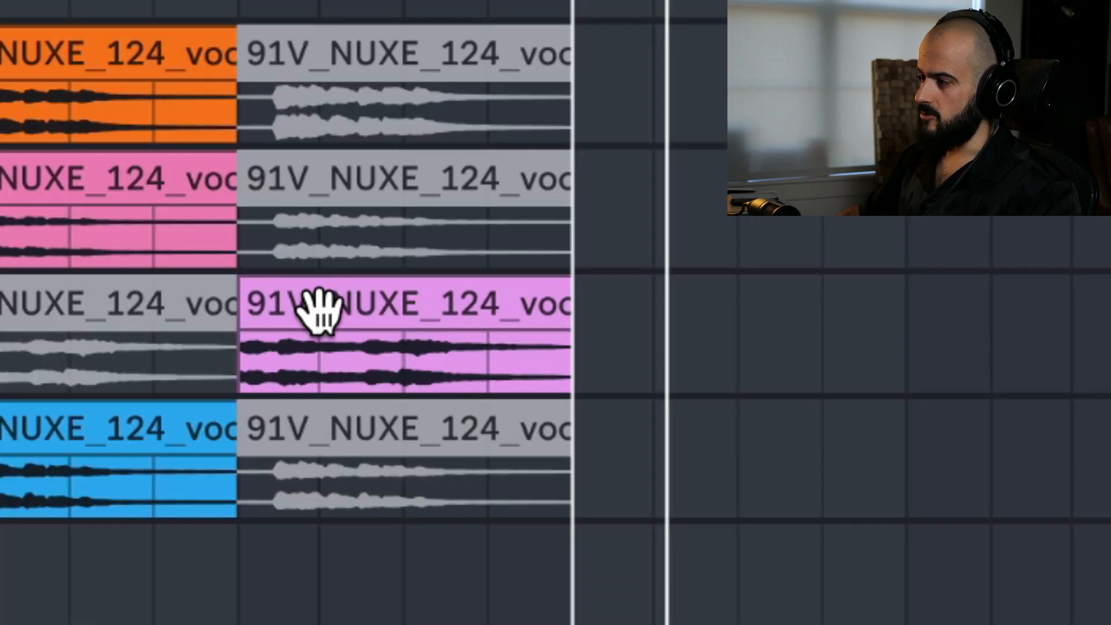
Step: Move the purple vocal ad-lib clip from before the drop to start at the Drop 1 marker, and play it
click(312, 318)
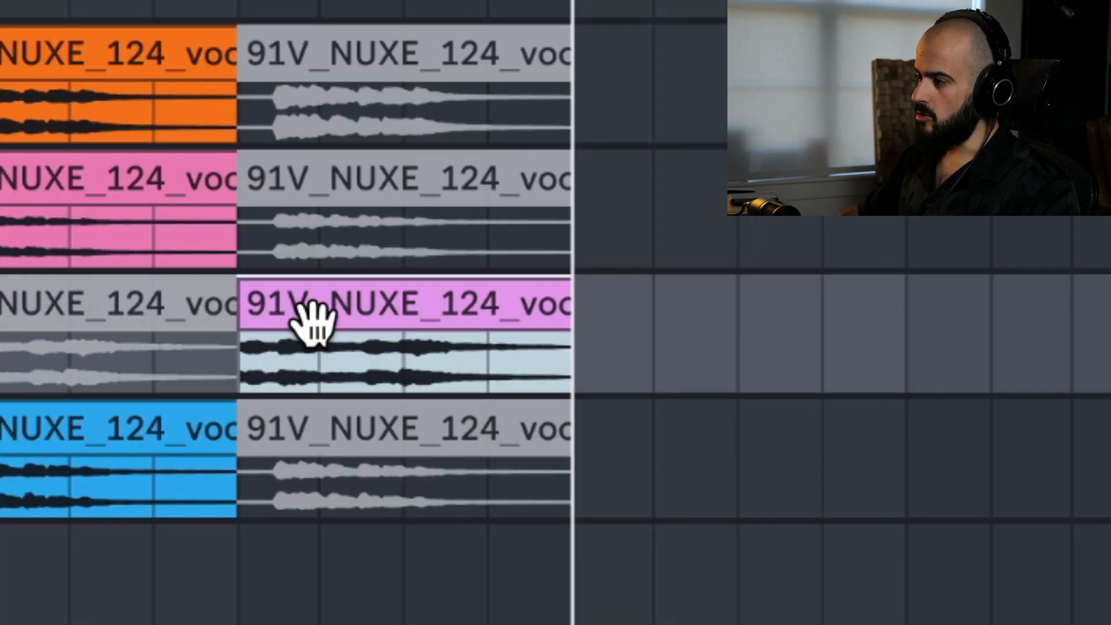
key(Escape)
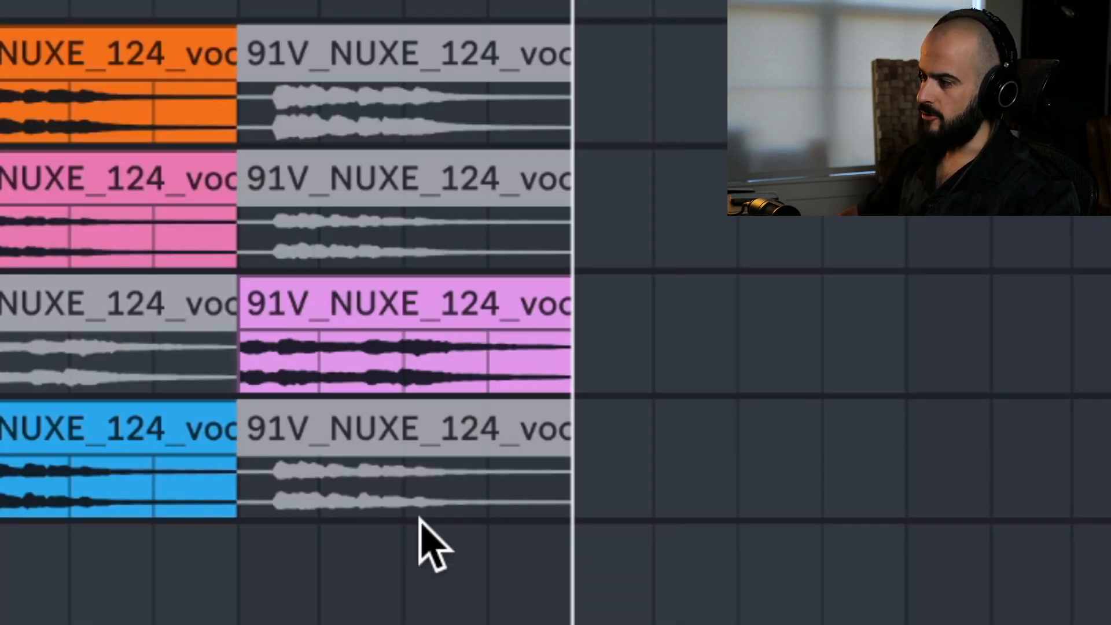
drag(372, 292, 790, 350)
click(561, 352)
key(space)
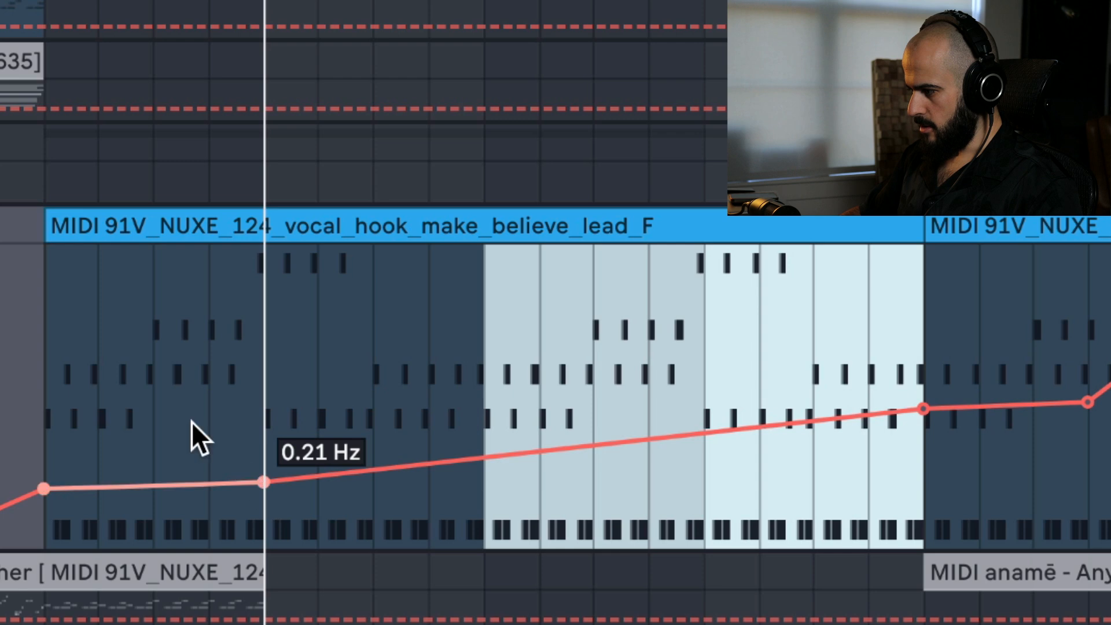
Step: Bend the Main Melody automation after the Drop 1 marker into a rising curve, lower its end point slightly, and play the section
mouse_move(758, 379)
drag(921, 409, 924, 413)
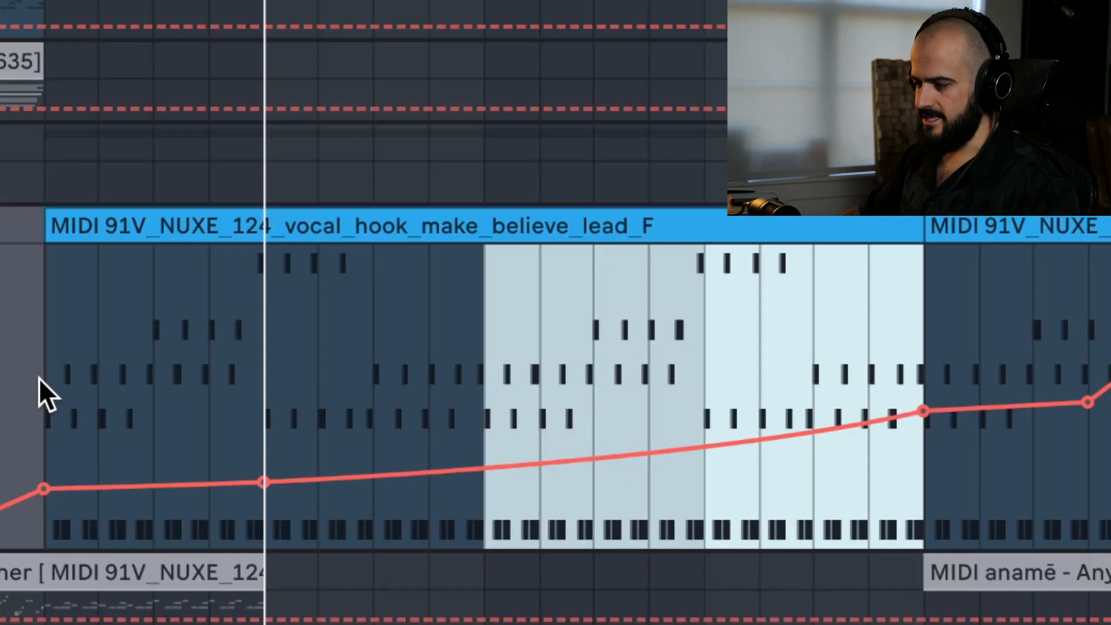
click(39, 377)
key(space)
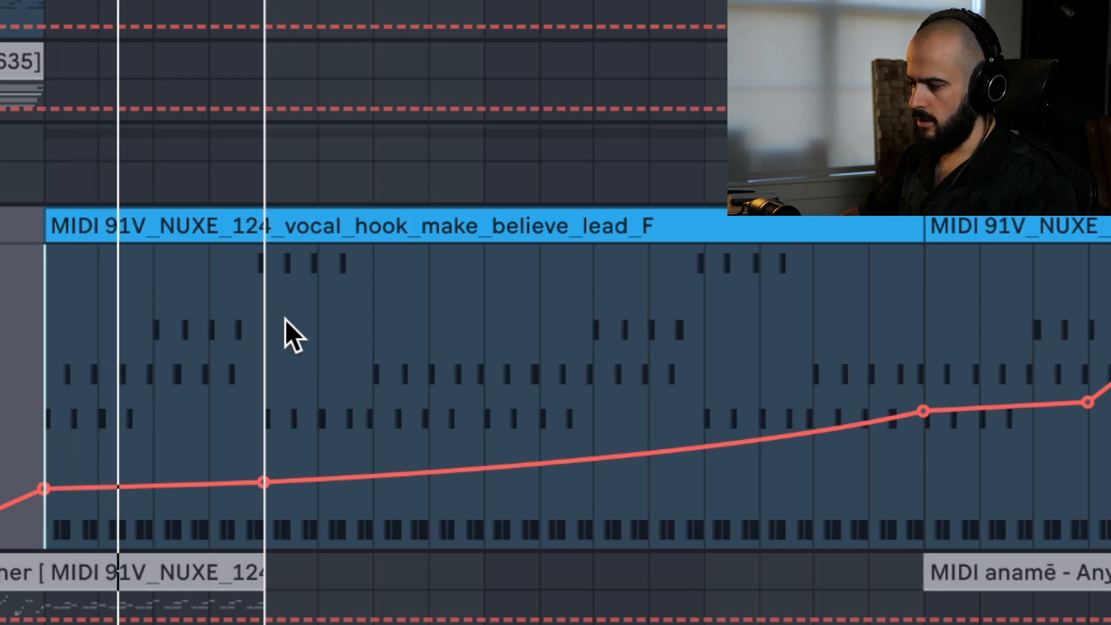
click(706, 349)
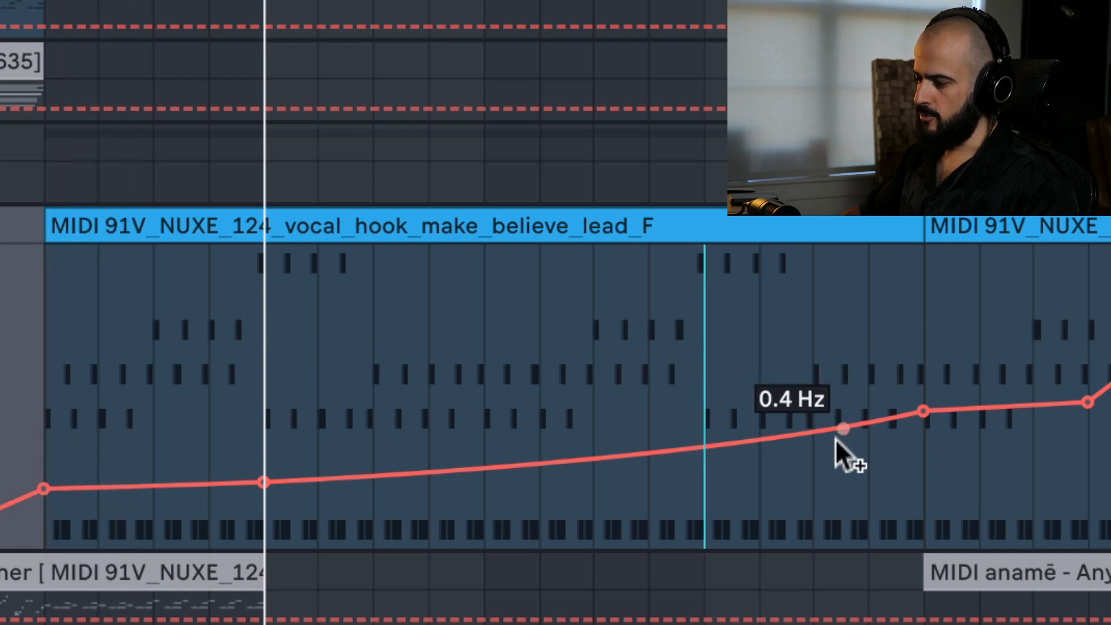
key(space)
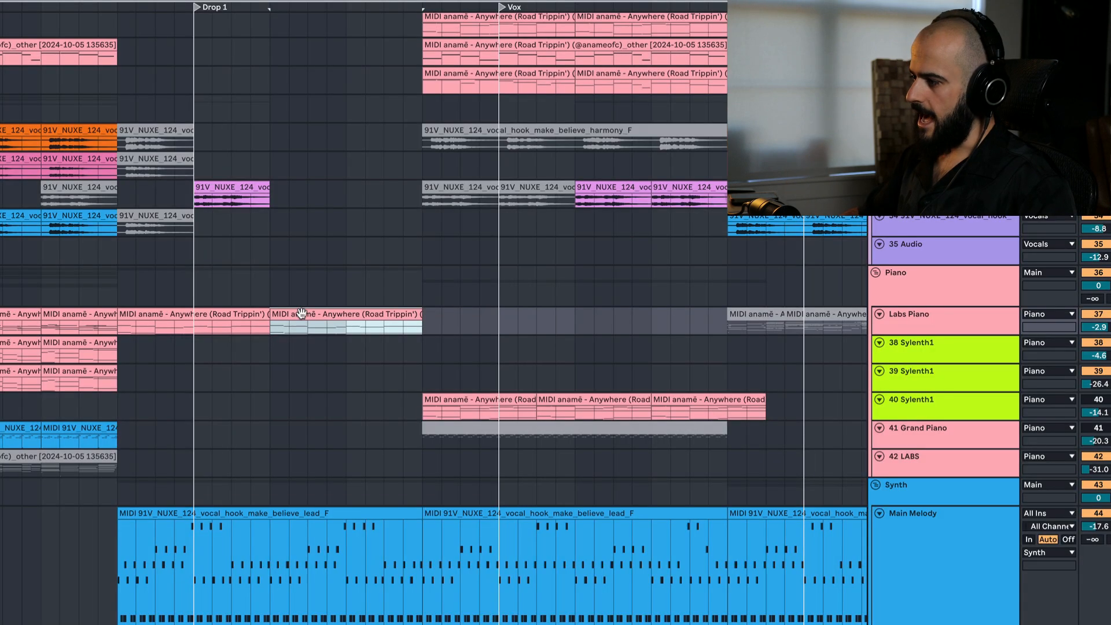
drag(275, 279, 384, 282)
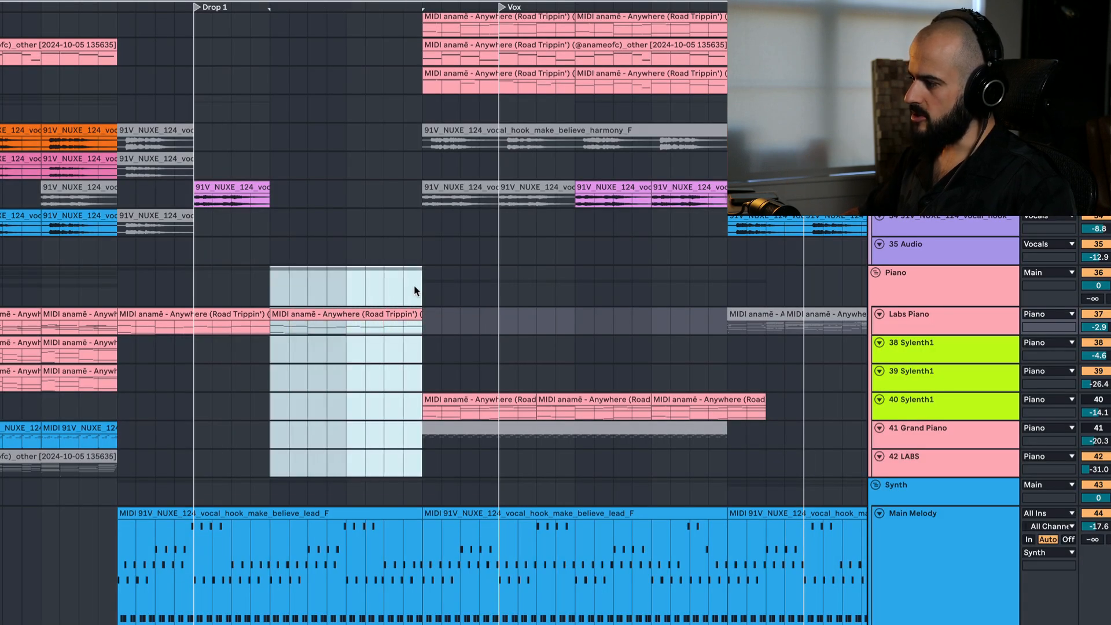
click(435, 290)
click(271, 285)
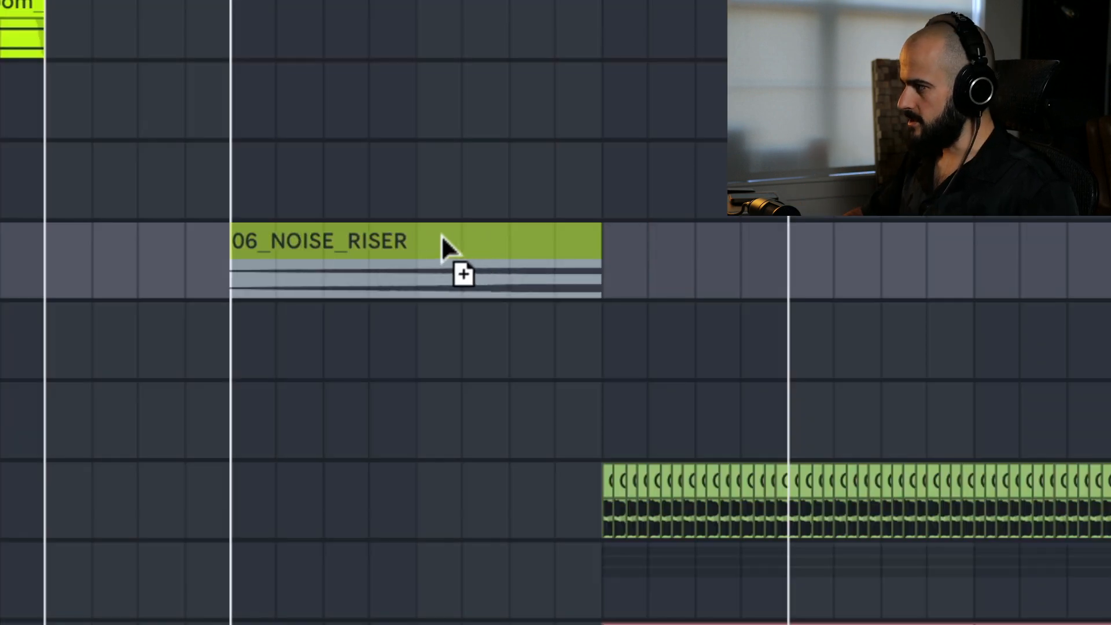
Step: Place the 06_NOISE_RISER sample over bars 49 to 57, and align the KSHMR_Tambourine_Transition_09 clip's peak with the riser's start
drag(441, 236, 657, 405)
drag(307, 290, 317, 232)
drag(317, 231, 318, 231)
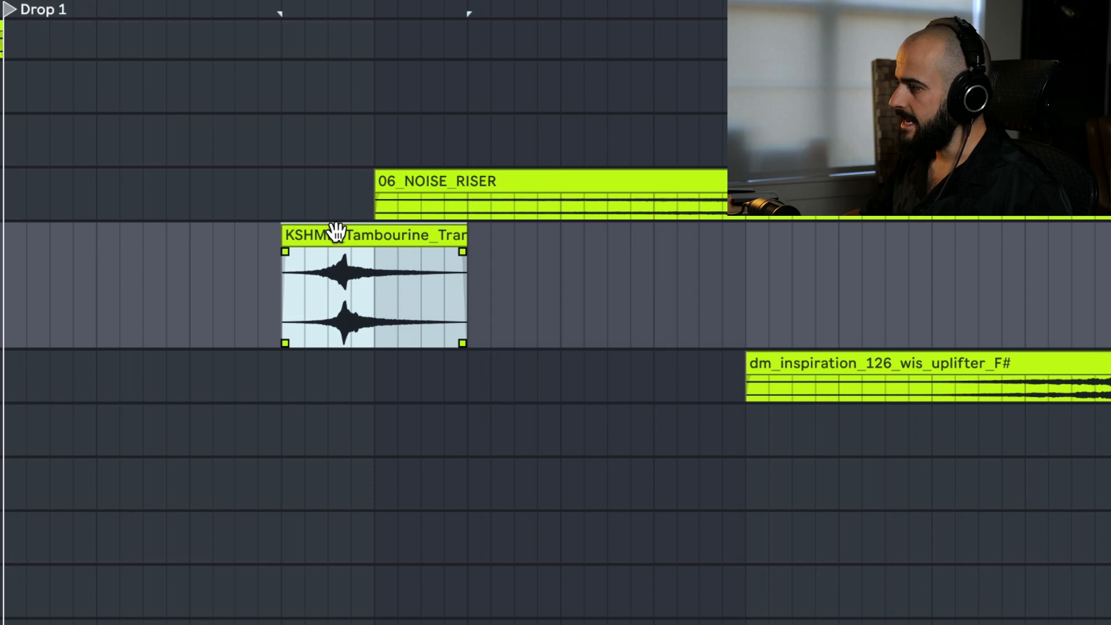
drag(364, 236, 363, 236)
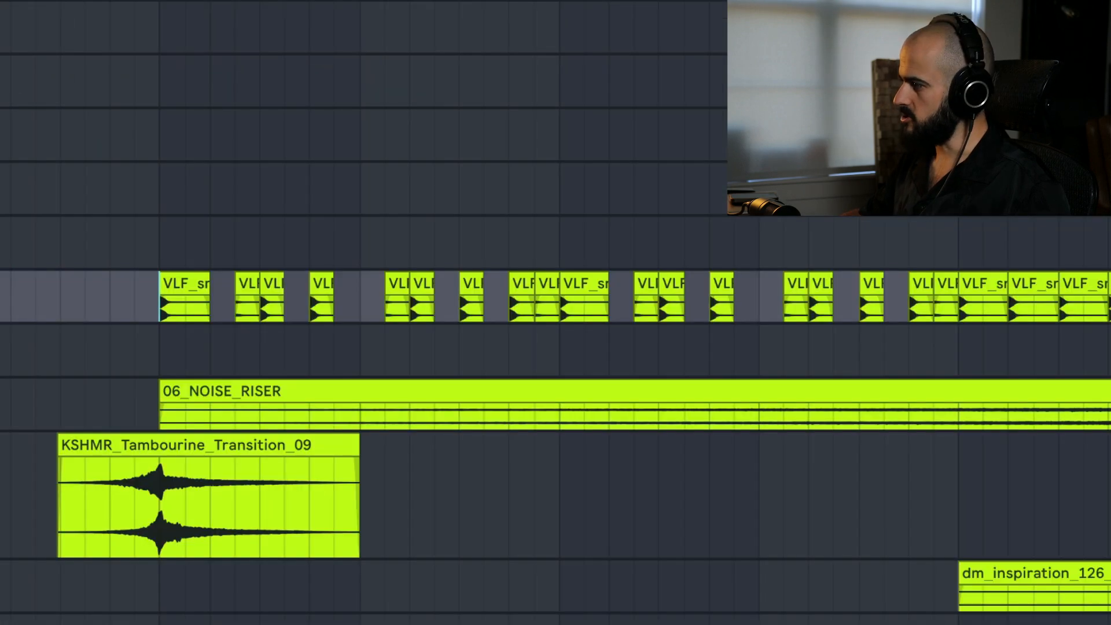
Step: Play the riser section, and play it again with bars 41 to 57 selected on the dm_inspiration uplifter track
key(space)
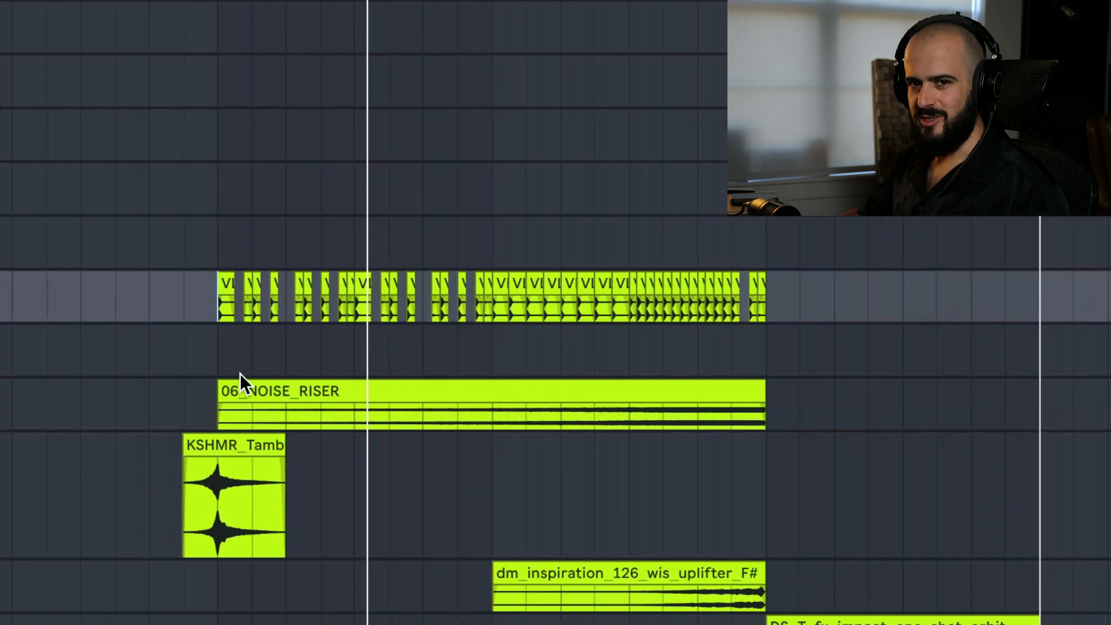
scroll(240, 373, down, 3)
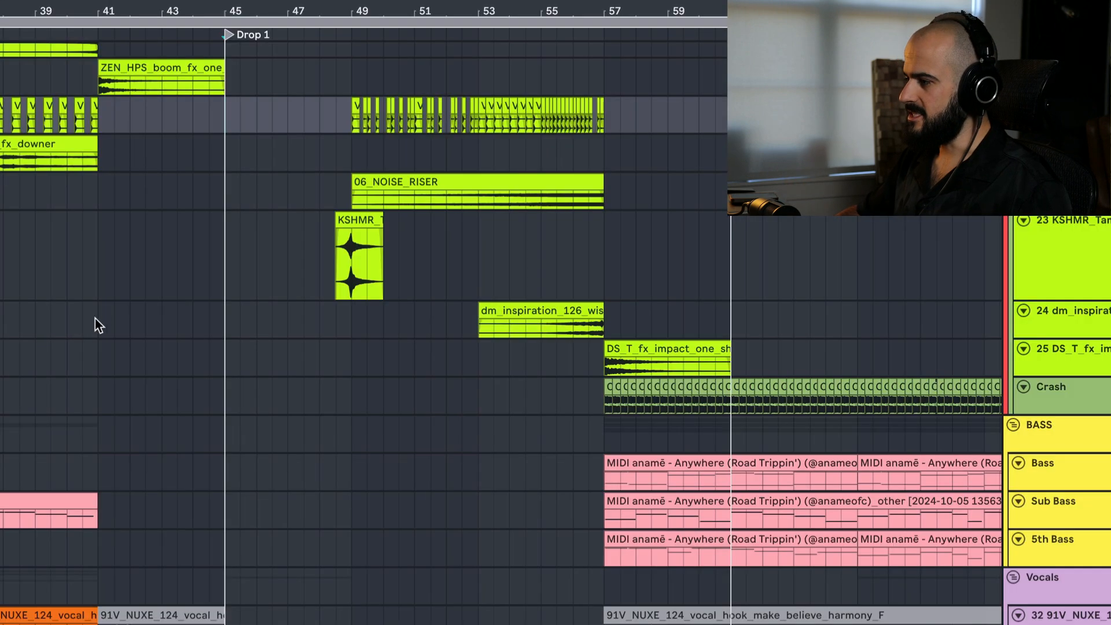
drag(95, 318, 544, 314)
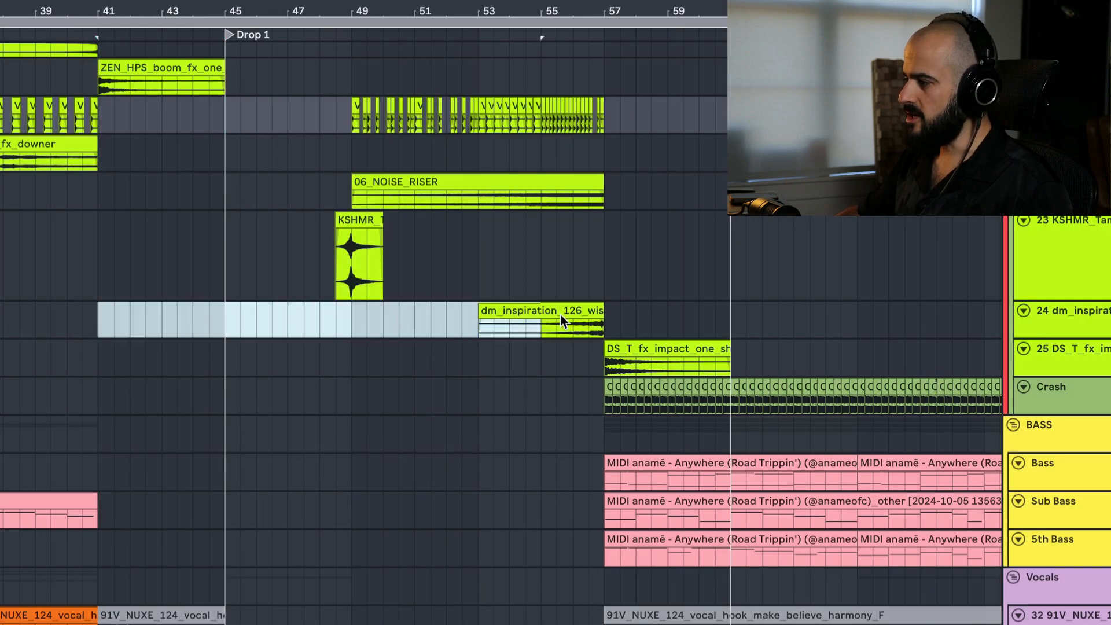
drag(618, 319, 603, 321)
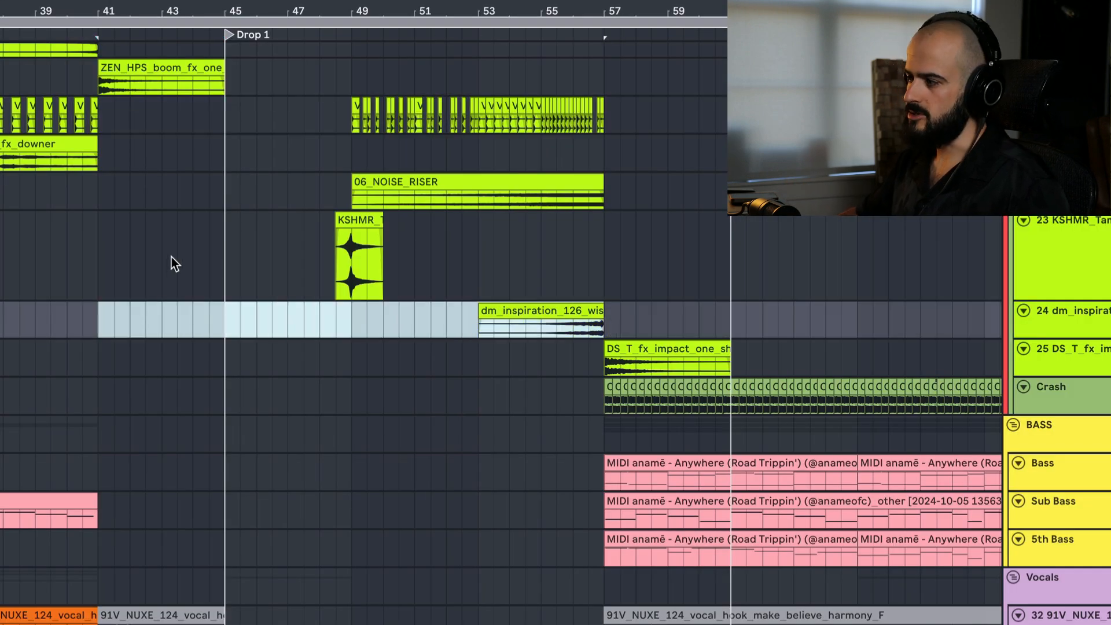
key(space)
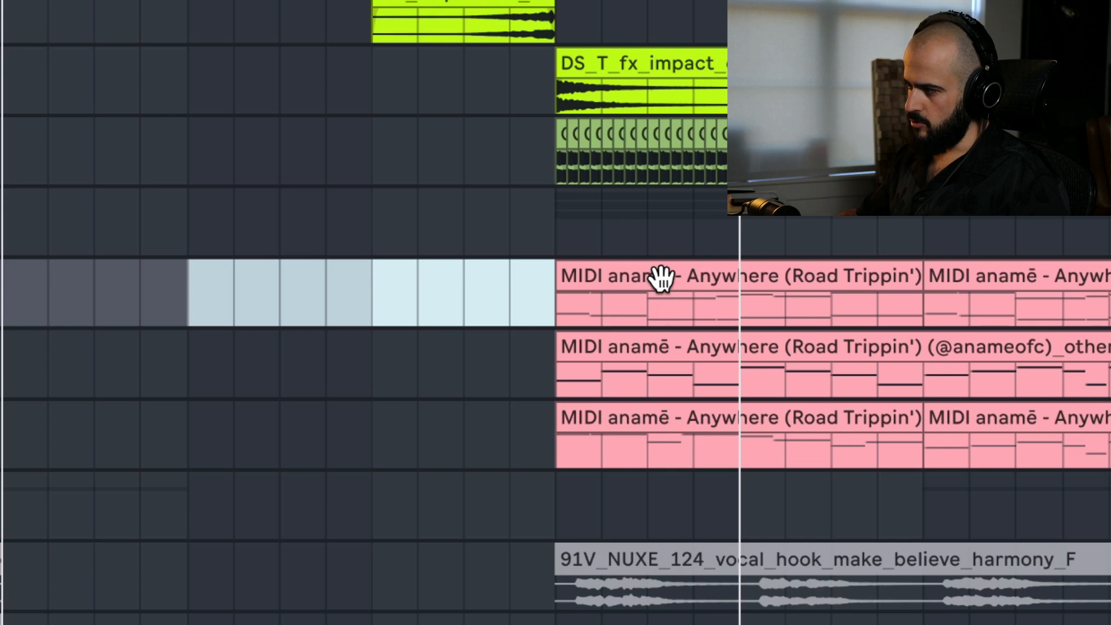
Step: Copy the first eight-bar clip of the Bass track to bars 49 to 57, and select bars 41 to 57 for playback
click(660, 279)
drag(666, 279, 317, 283)
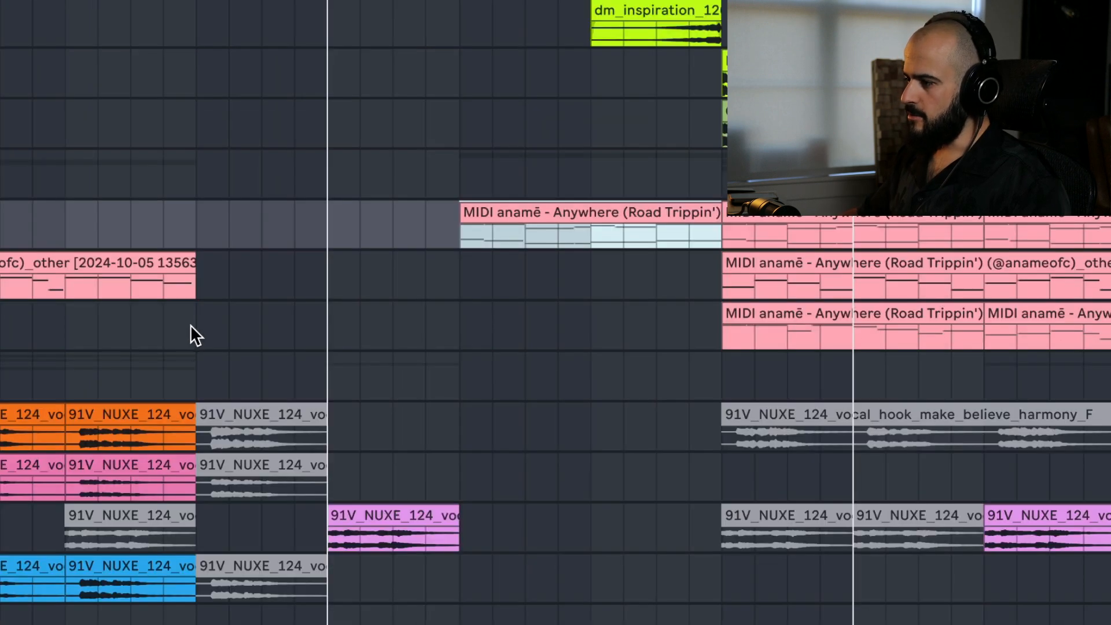
drag(196, 332, 724, 329)
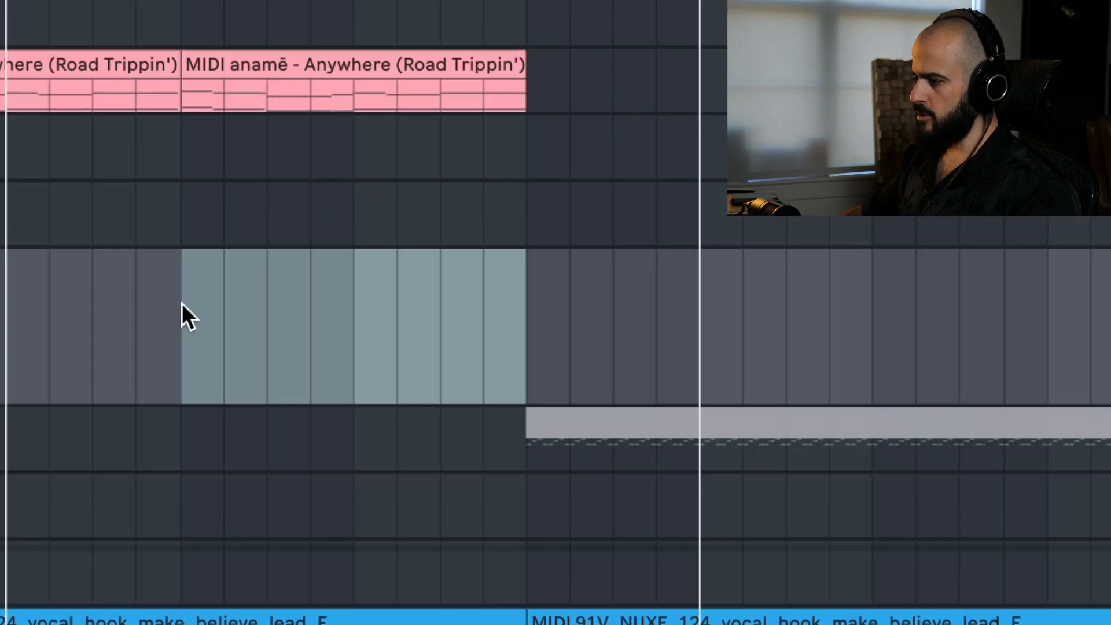
Step: Insert an empty MIDI clip over bars 49 to 57 on a new track, and load Sylenth1 onto that track
double_click(182, 303)
drag(182, 304, 526, 314)
click(351, 315)
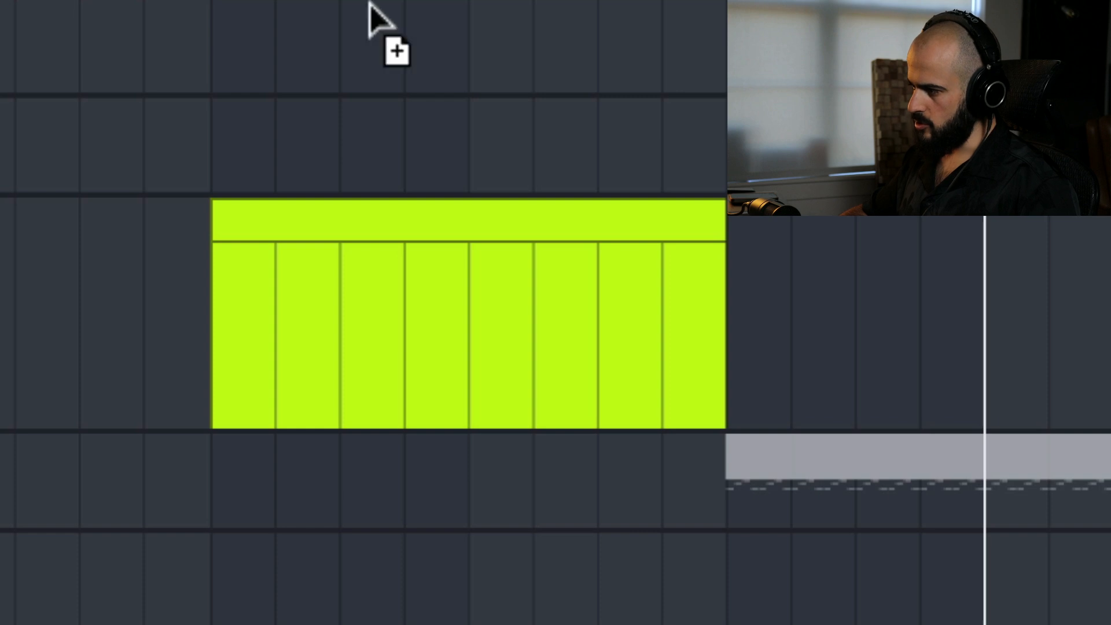
drag(365, 255, 365, 255)
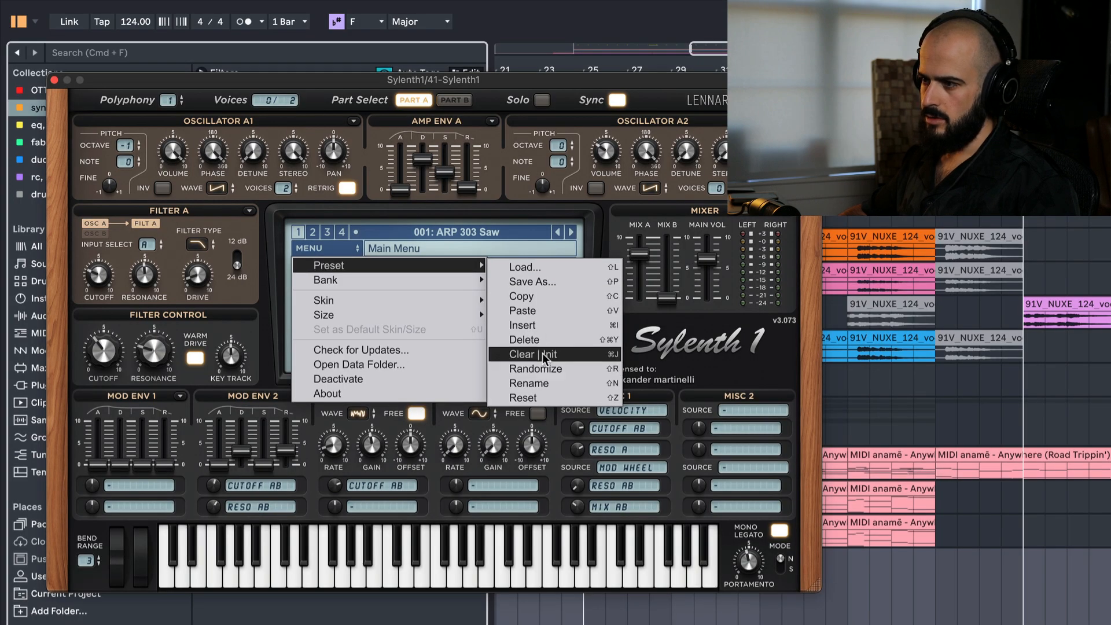
Step: Initialize the Sylenth1 preset, build an 8-voice saw without retrigger on Oscillator A1, and set the amp envelope to zero sustain and about 7.95 decay
click(533, 353)
click(347, 188)
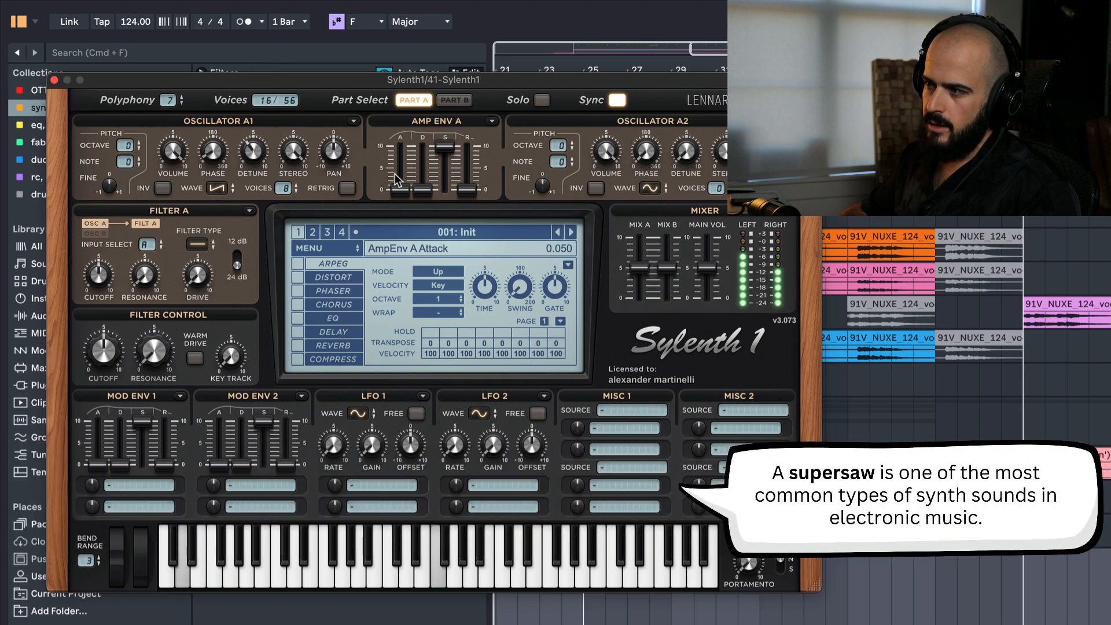
drag(422, 190, 428, 83)
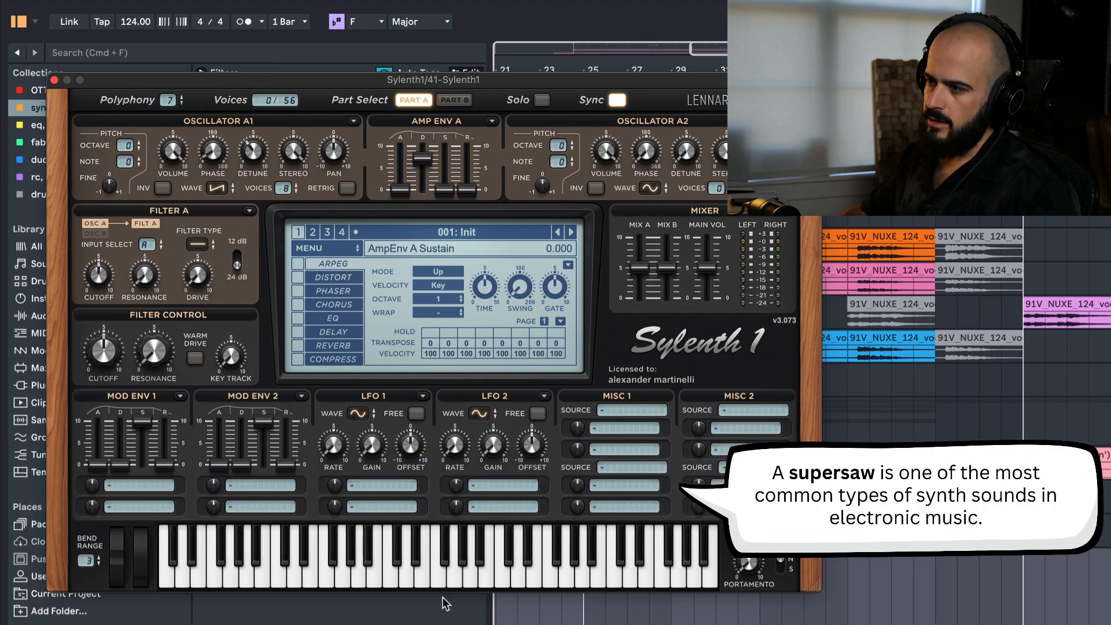
drag(429, 165, 432, 153)
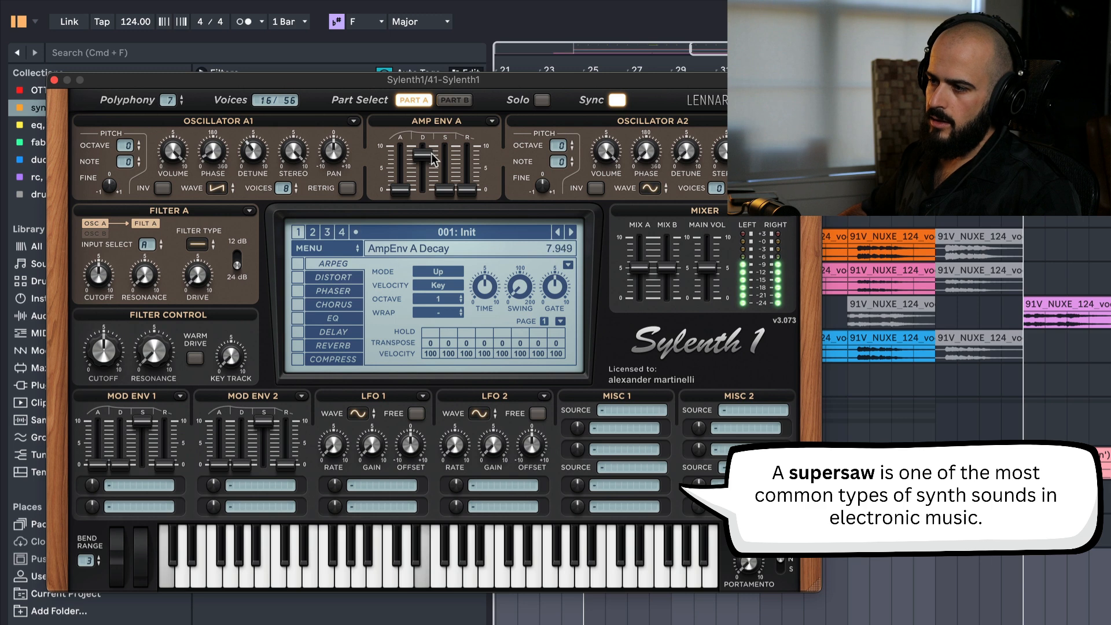
Step: Set Oscillator A2 to an 8-voice saw one octave up, and choose Filter A's type and adjust its cutoff
click(650, 188)
click(671, 215)
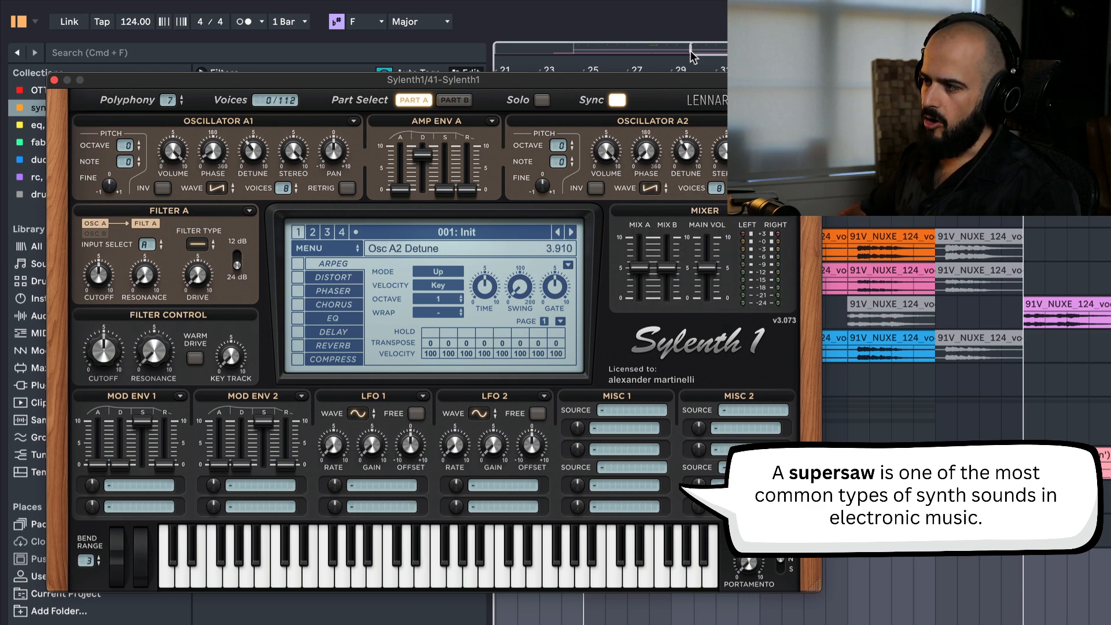
click(572, 142)
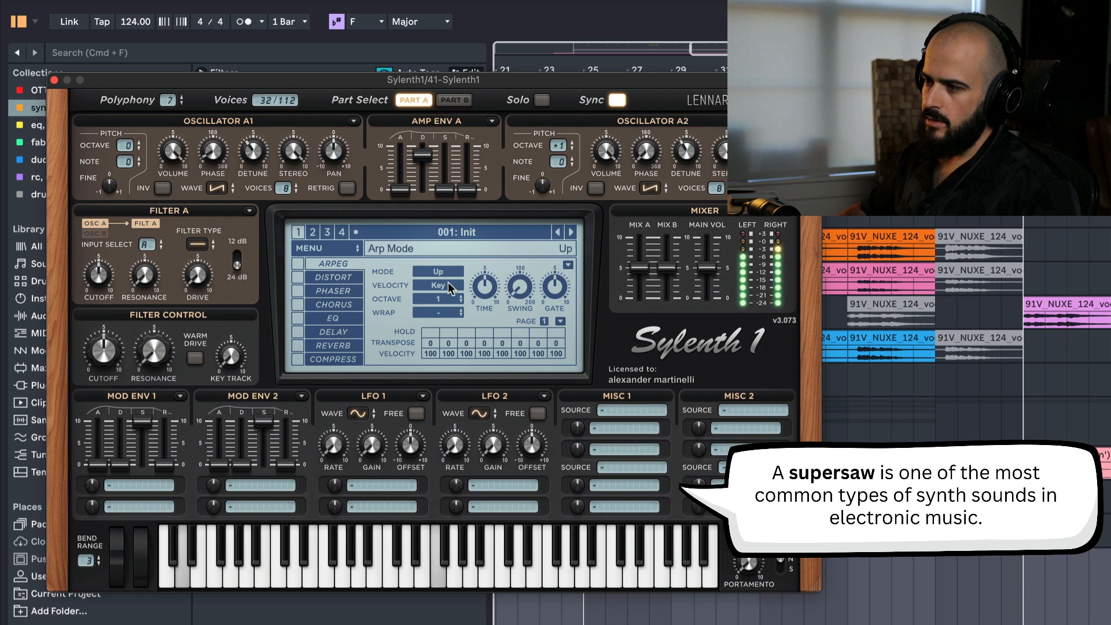
click(197, 245)
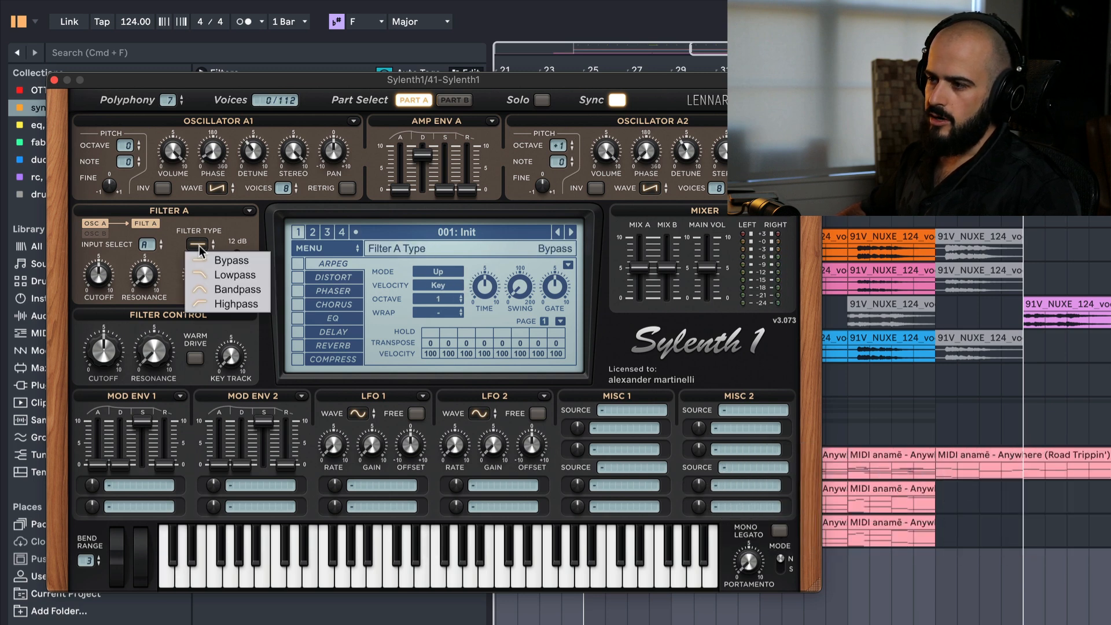
drag(97, 276, 95, 276)
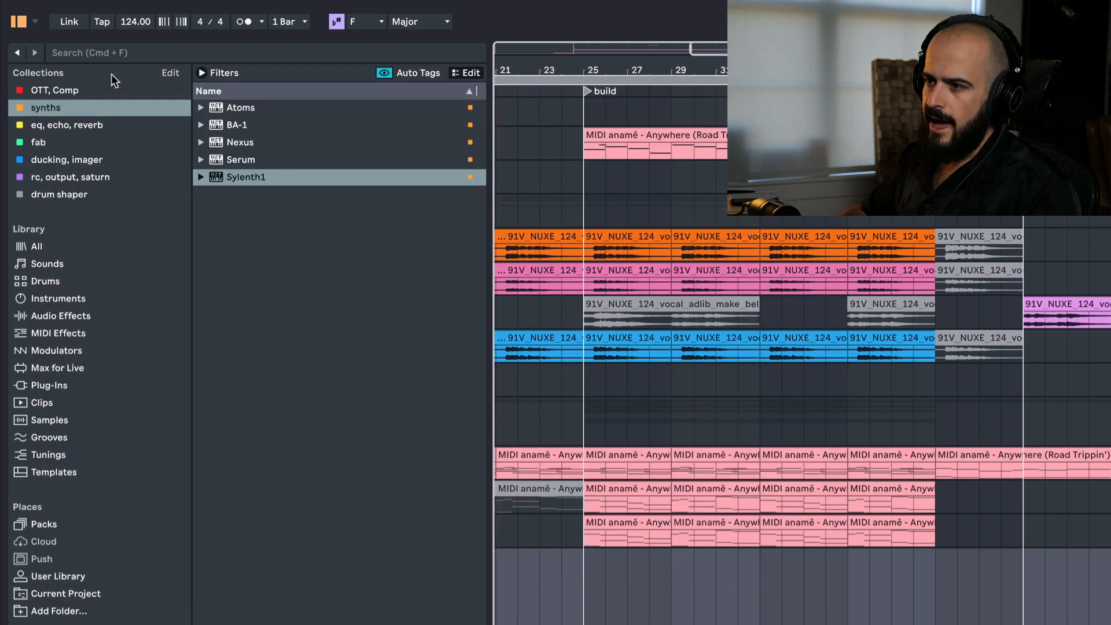
Step: Add ValhallaVintageVerb to the Sylenth1 track, and adjust its mix and decay
click(67, 125)
click(271, 142)
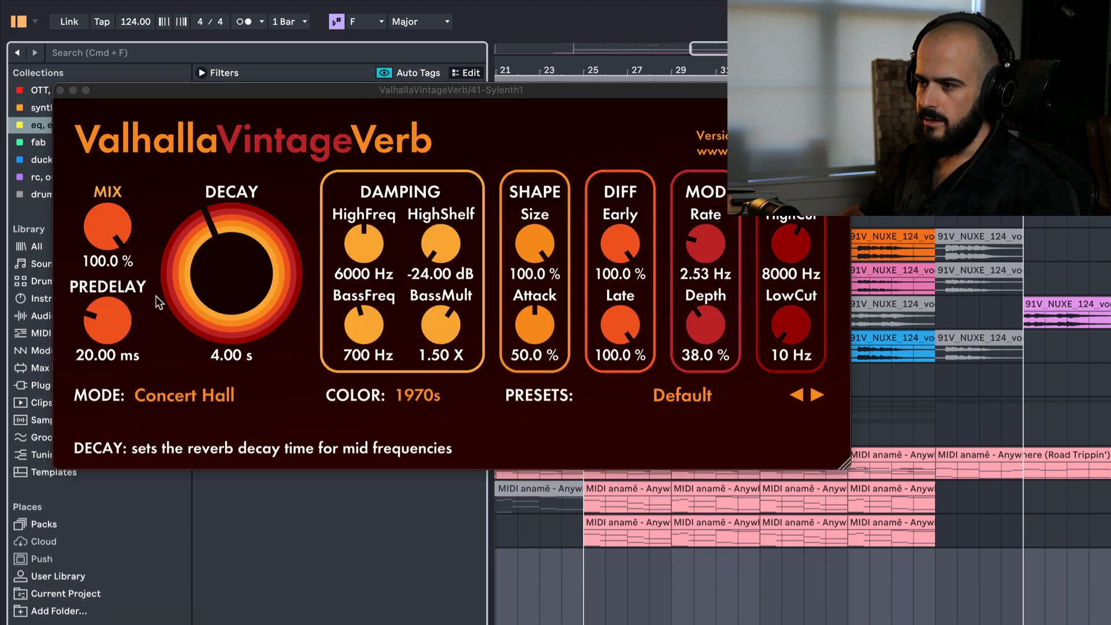
drag(108, 226, 111, 260)
drag(226, 277, 214, 267)
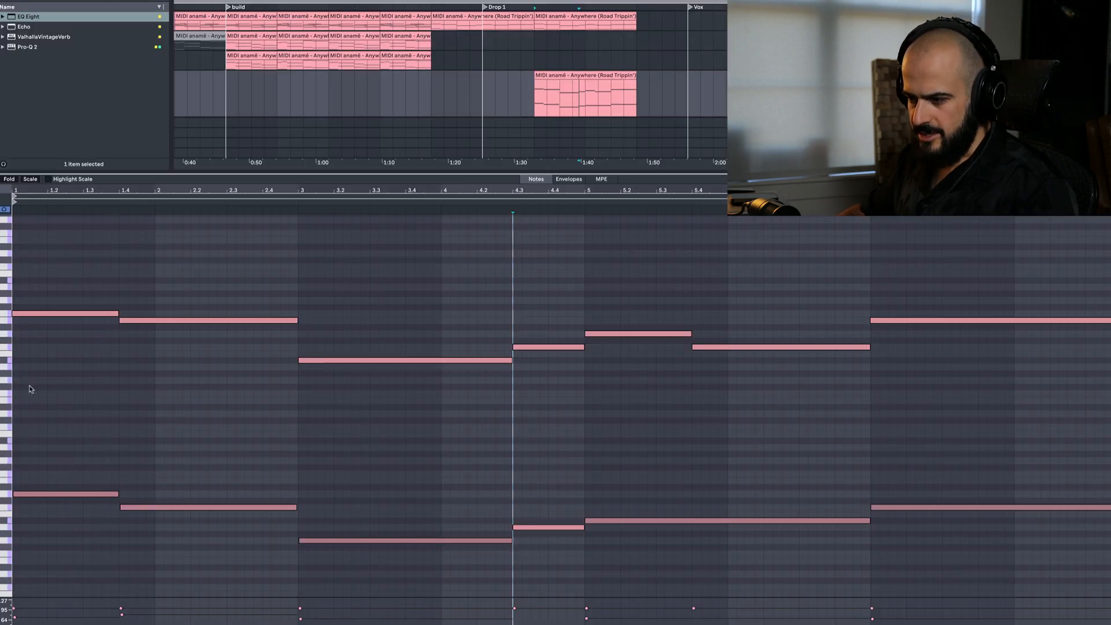
Step: Fill out the Sylenth1 clip's chords with copies of the lower notes placed higher and one held pitch throughout
click(20, 394)
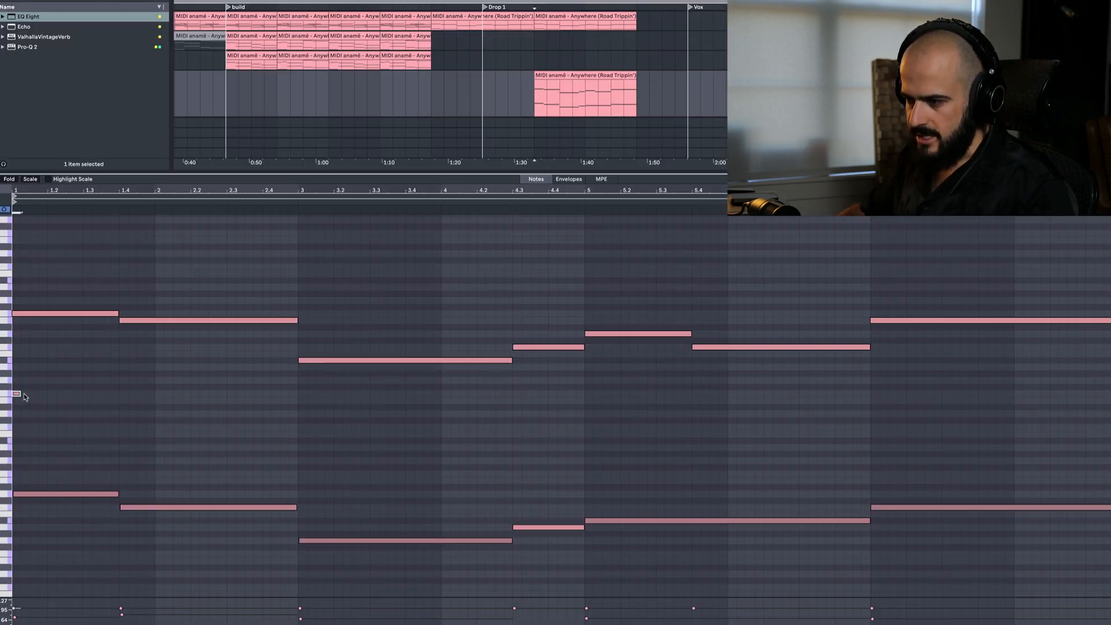
drag(550, 467, 912, 619)
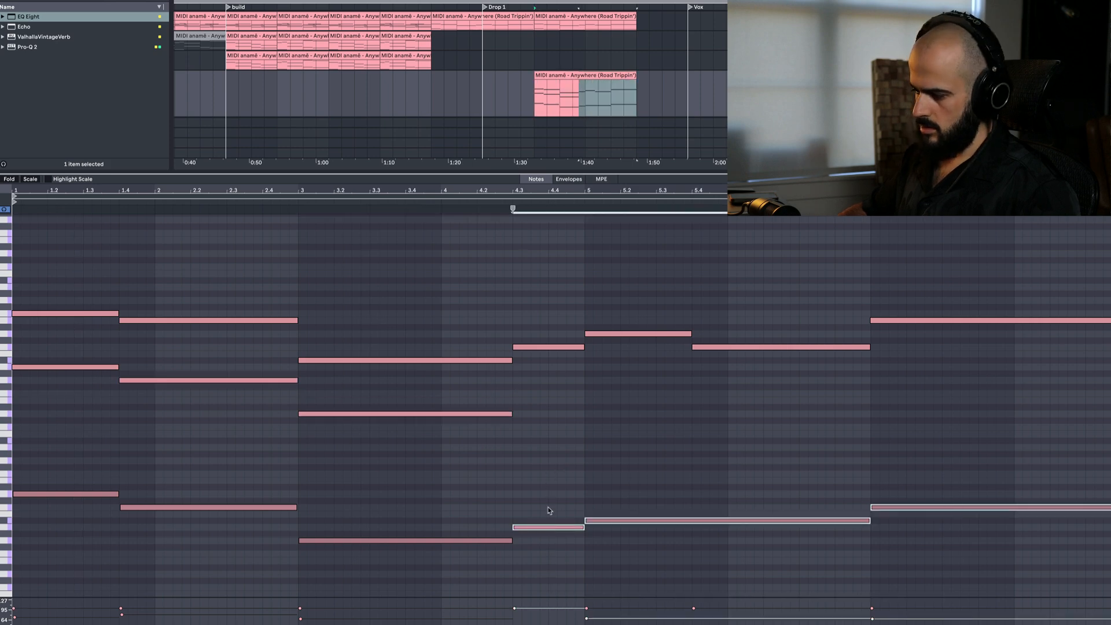
drag(536, 527, 536, 405)
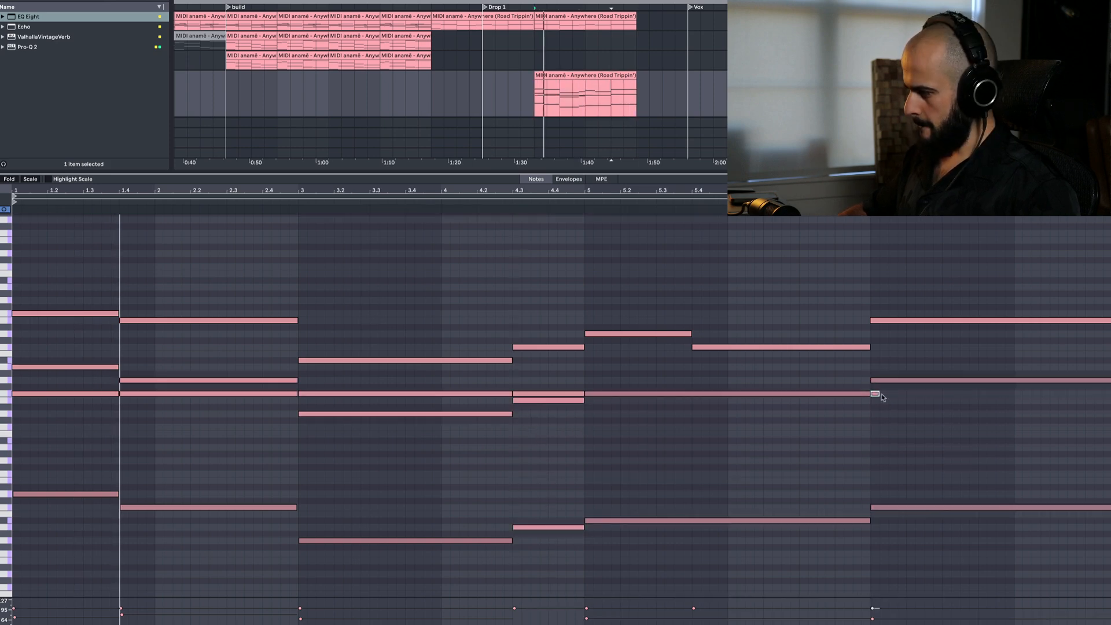
drag(882, 397, 1110, 395)
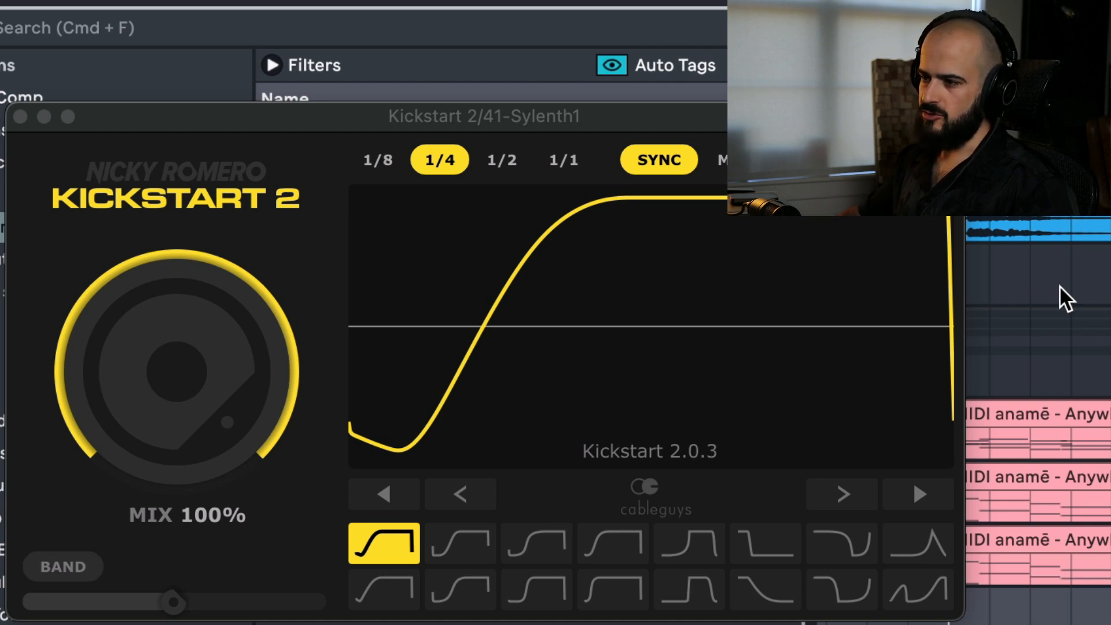
Step: Choose the second ducking curve in Kickstart 2 on the Sylenth1 track, set its mix to 77%, and close the plug-in
click(457, 544)
mouse_move(258, 410)
mouse_down()
mouse_move(258, 431)
mouse_move(258, 395)
mouse_move(258, 406)
mouse_up()
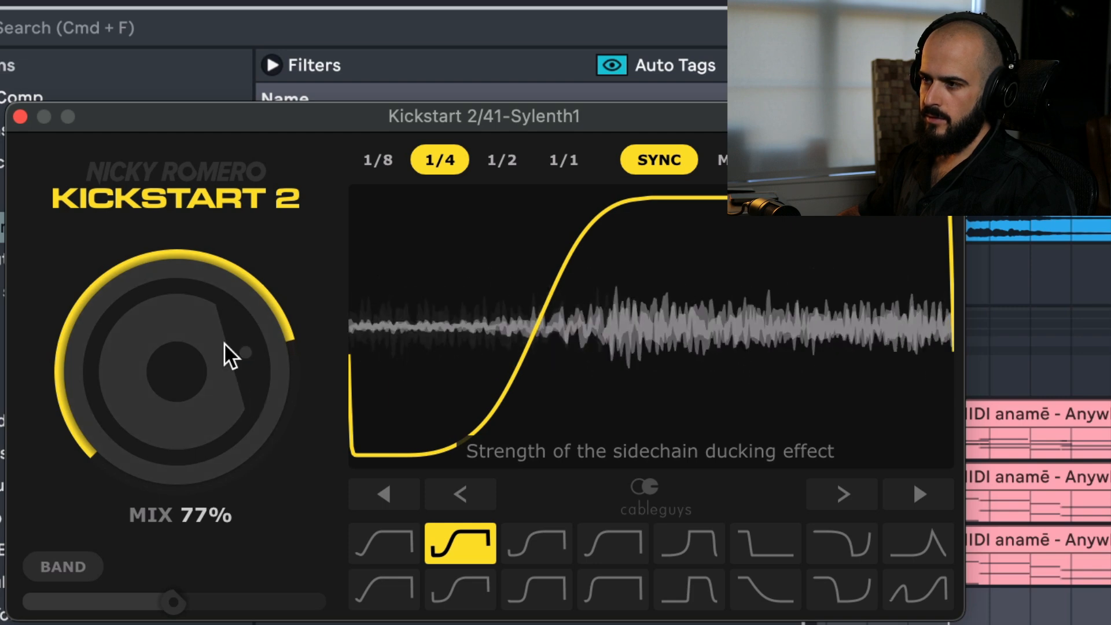
click(16, 117)
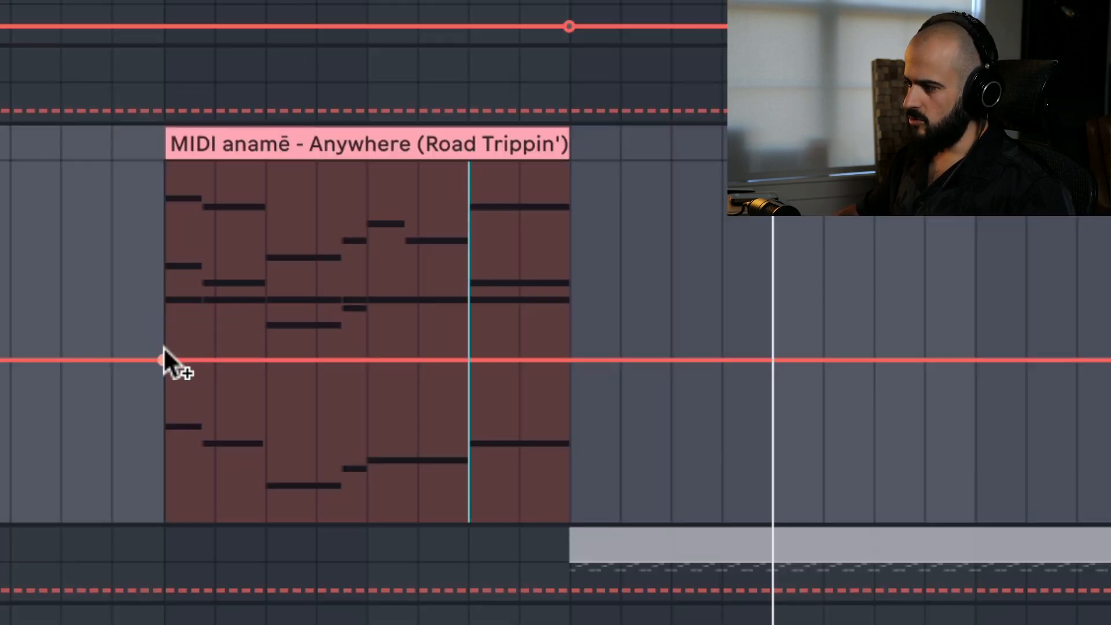
Step: Add automation breakpoints at the start and end of the Sylenth1 clip, and raise the end point to about 6.054
click(163, 347)
click(569, 347)
drag(570, 348, 578, 307)
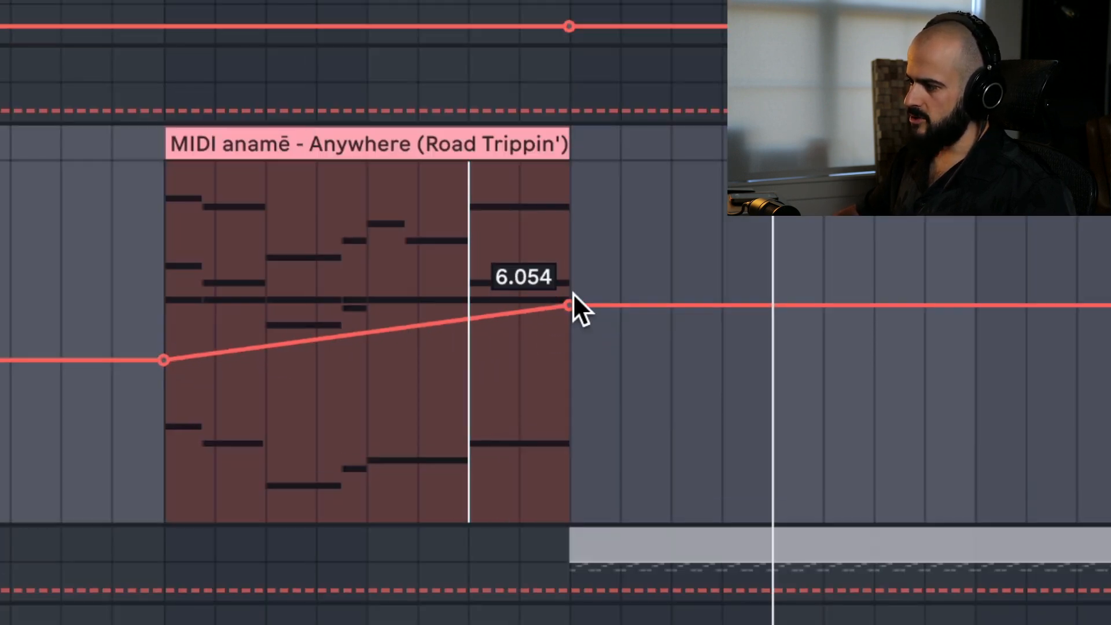
Step: Duplicate the Sylenth1 clip directly after itself, and reposition the automation breakpoint at the boundary between the clips
click(405, 143)
key(ctrl+d)
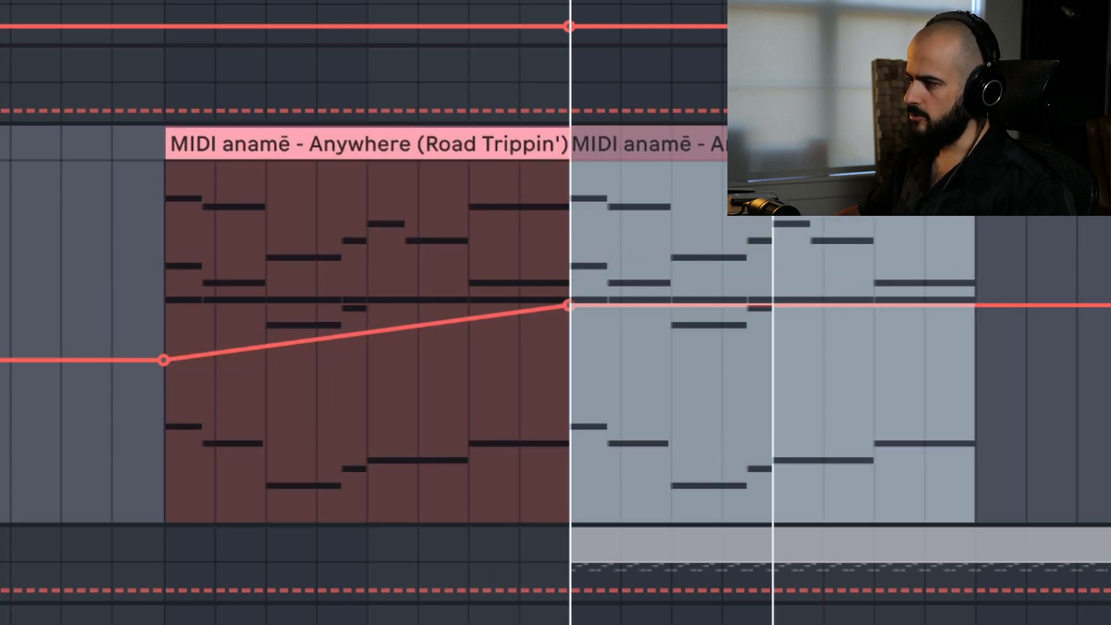
mouse_move(569, 306)
drag(567, 305, 619, 304)
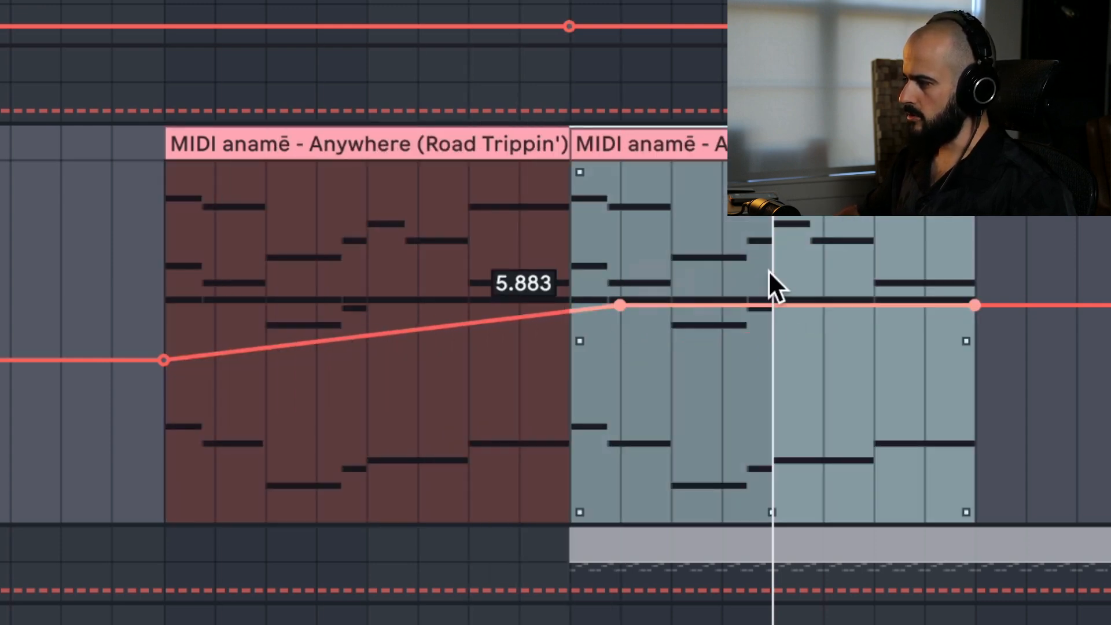
click(179, 251)
drag(620, 303, 568, 276)
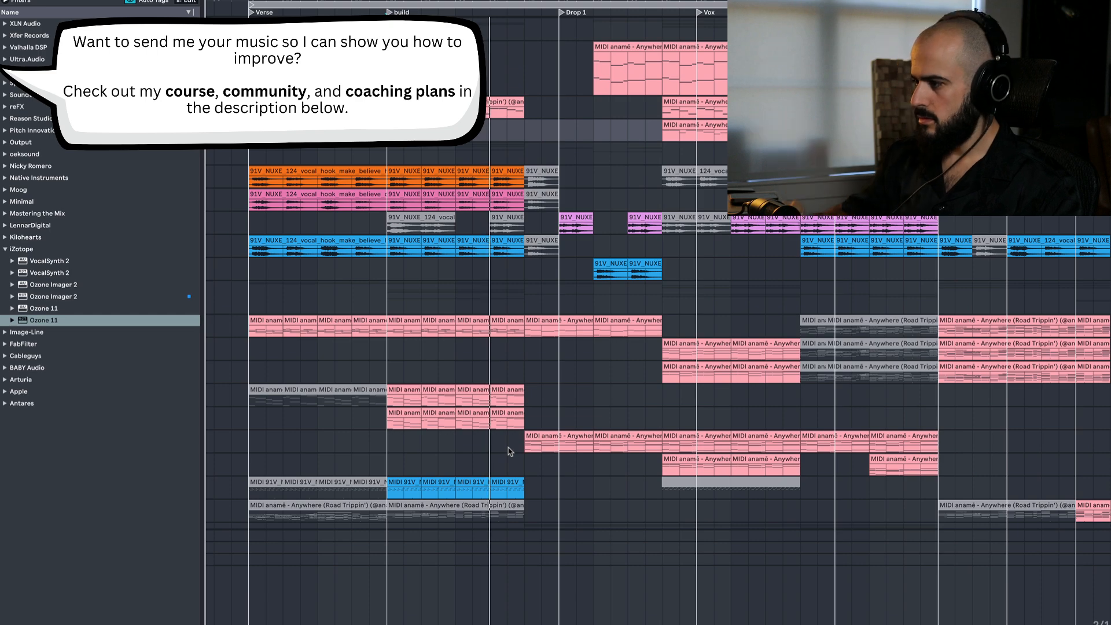
Step: Open the blue vocal-hook MIDI clip at bar 41 to view its notes, and shrink the note editor to reveal more of the arrangement
scroll(532, 409, down, 5)
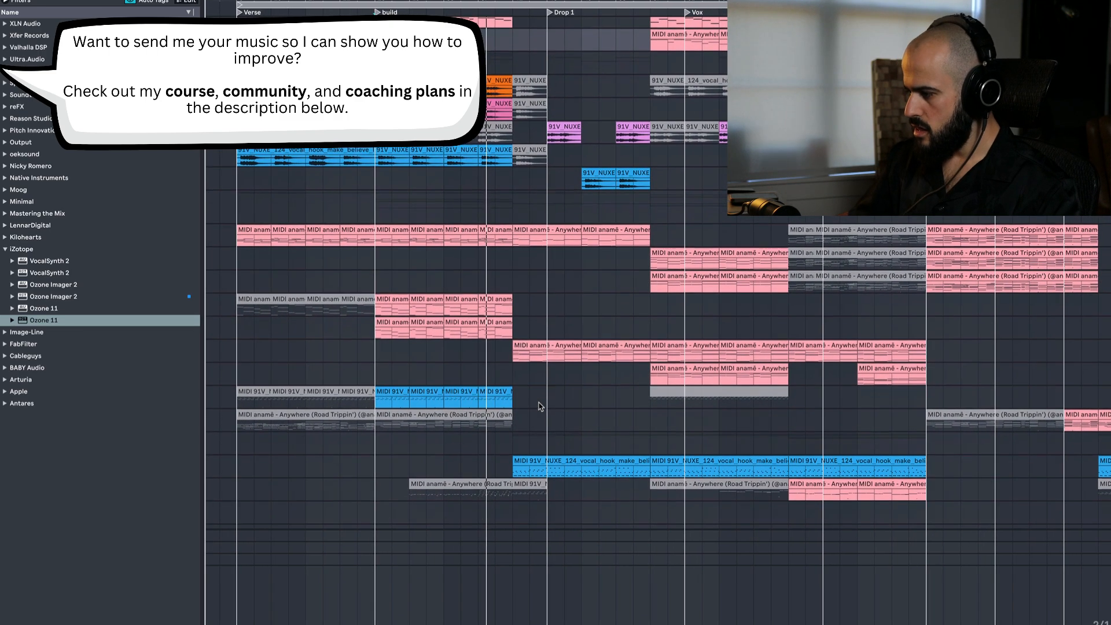
double_click(538, 404)
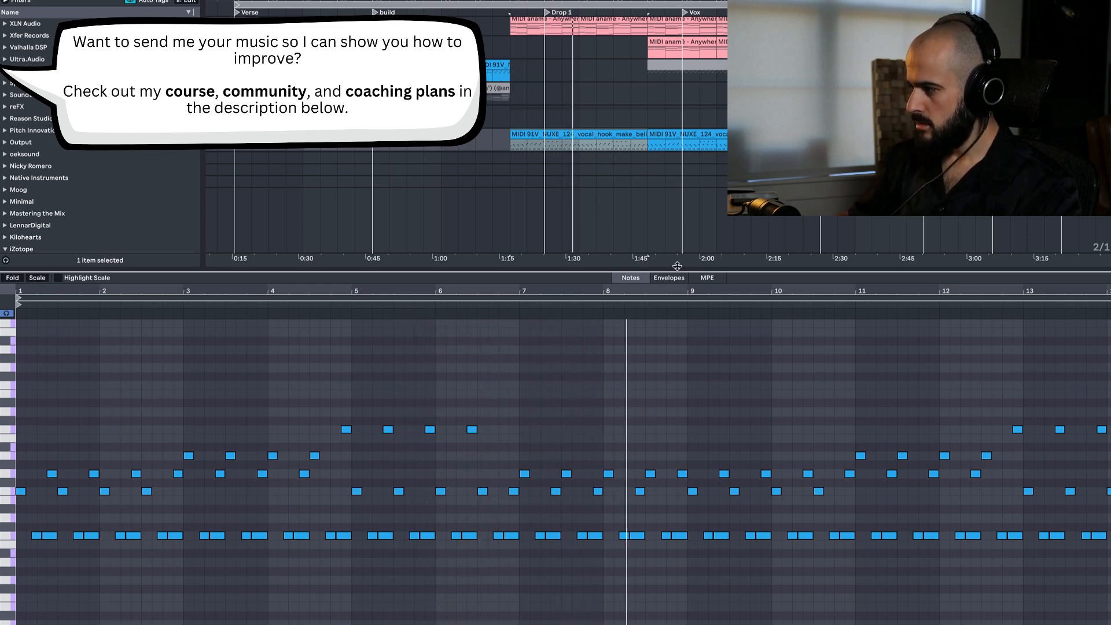
drag(677, 266, 677, 477)
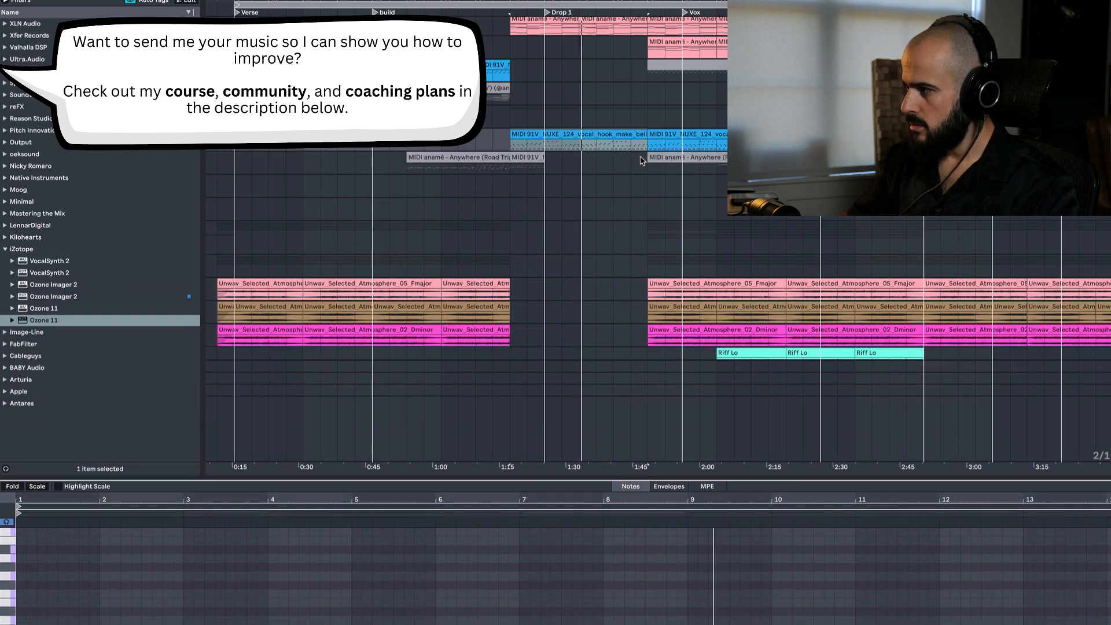
Step: Open the pink chord clip at bar 49 in an enlarged note editor to examine its voicing
scroll(642, 161, up, 2)
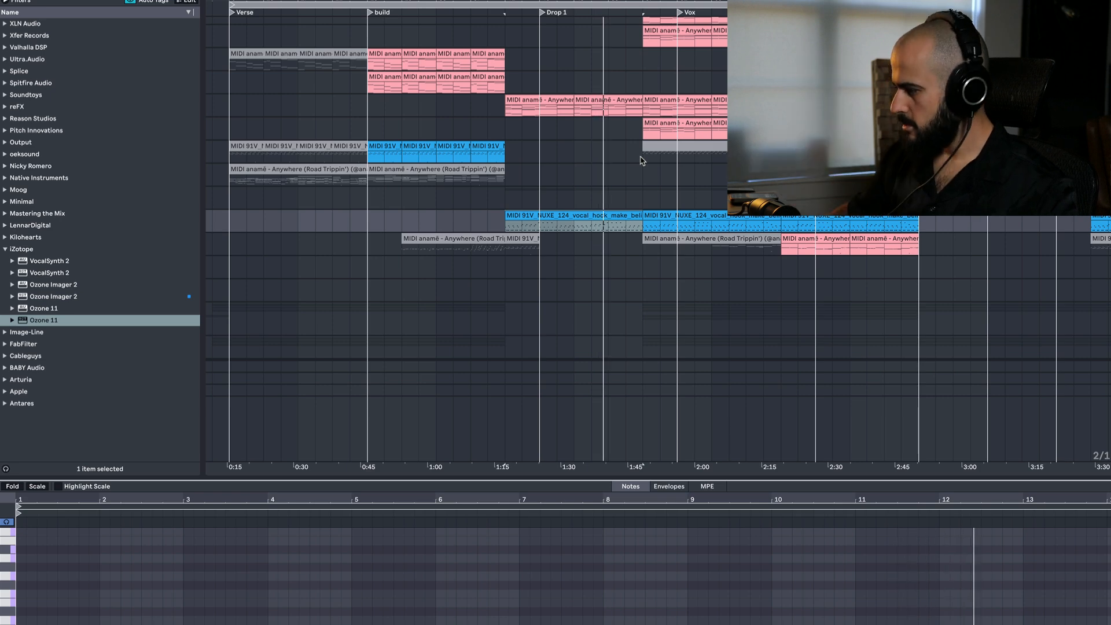
scroll(666, 256, up, 8)
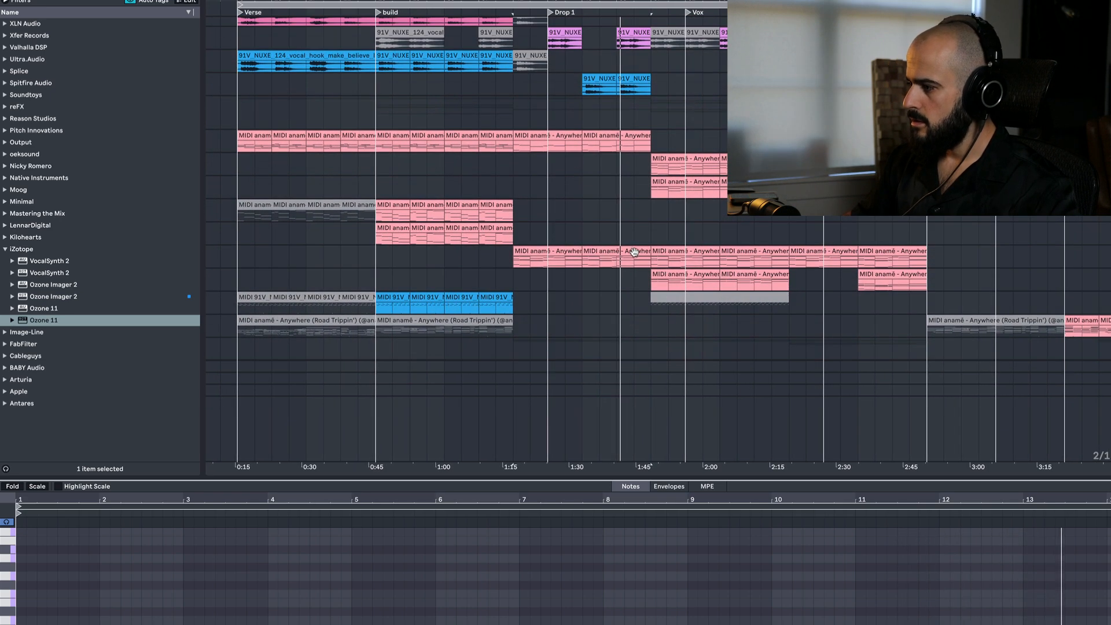
click(632, 250)
drag(705, 472, 702, 203)
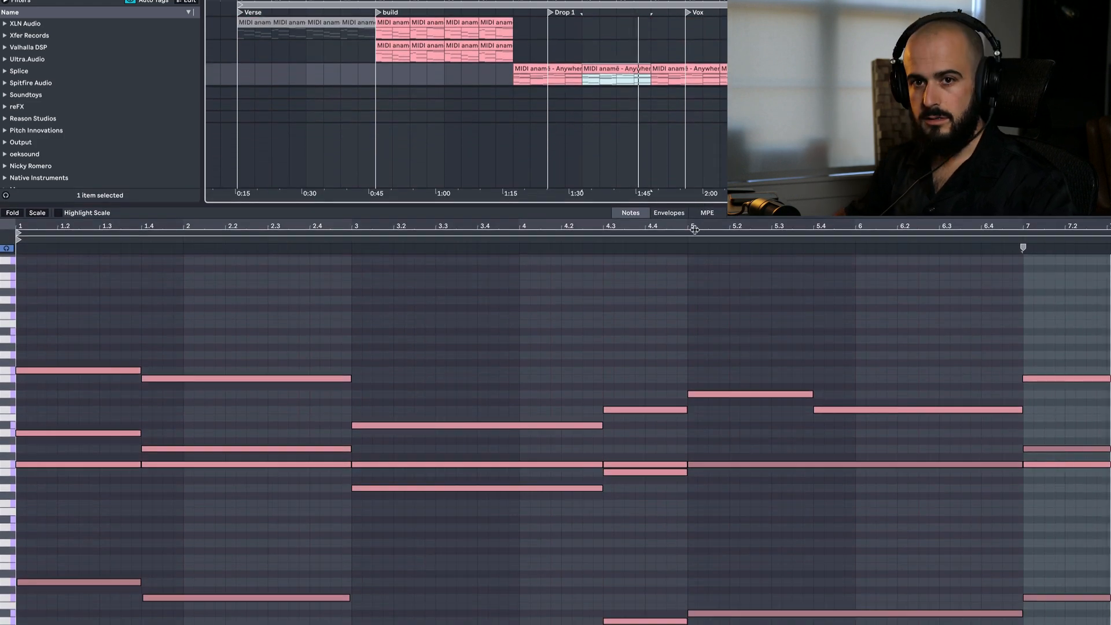